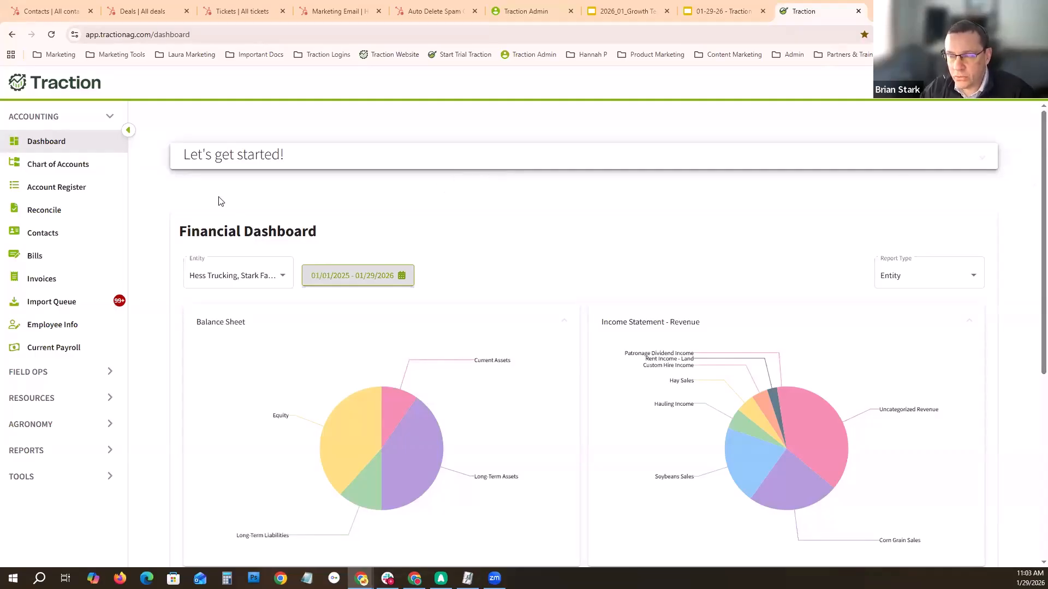
Step: Expand the getting-started checklist, view the list of set-up entities, and return to the dashboard
click(220, 161)
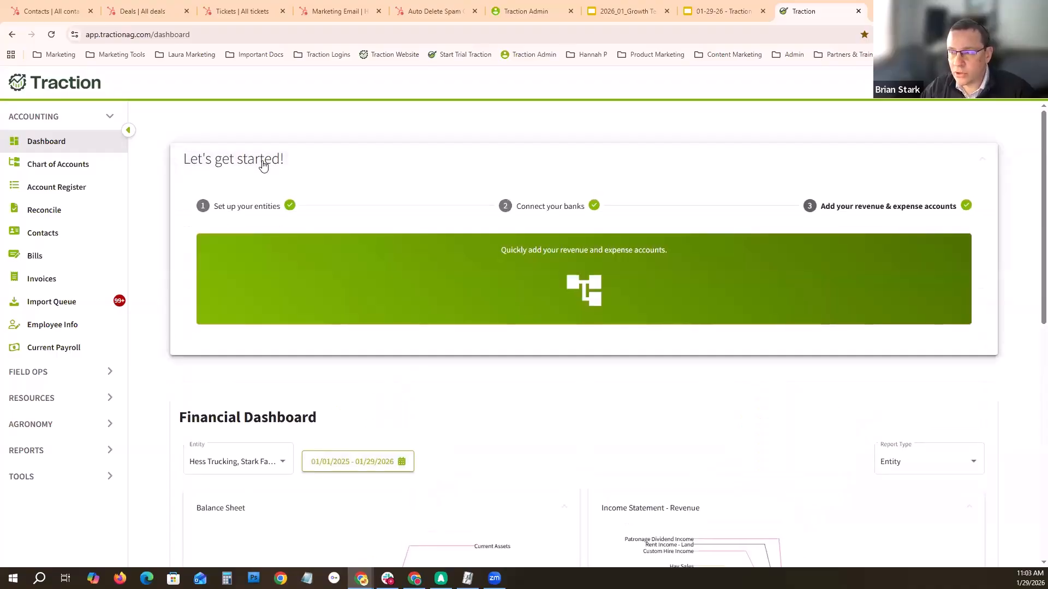
click(235, 212)
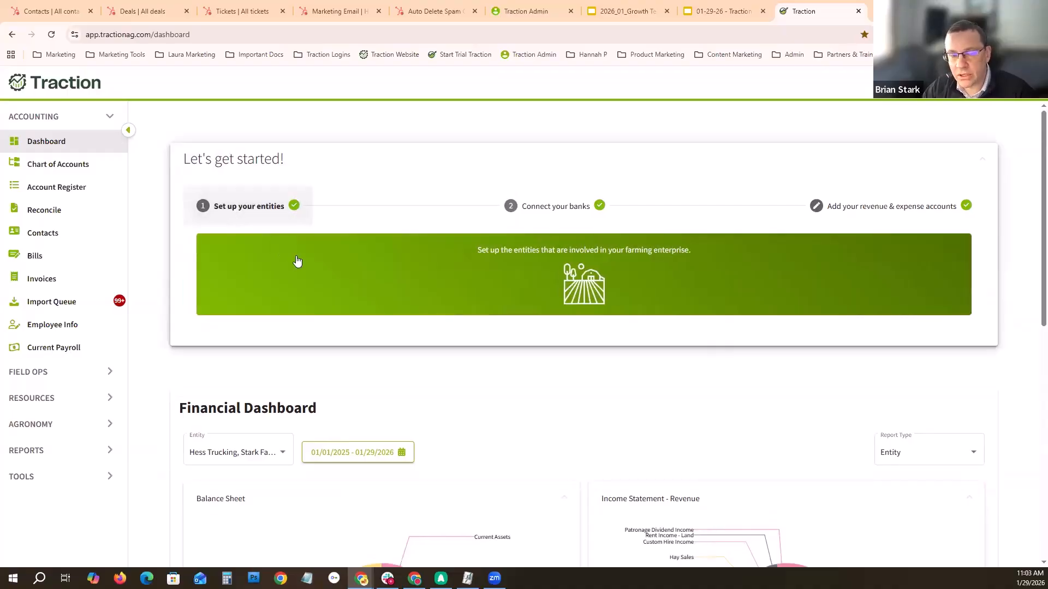
click(375, 269)
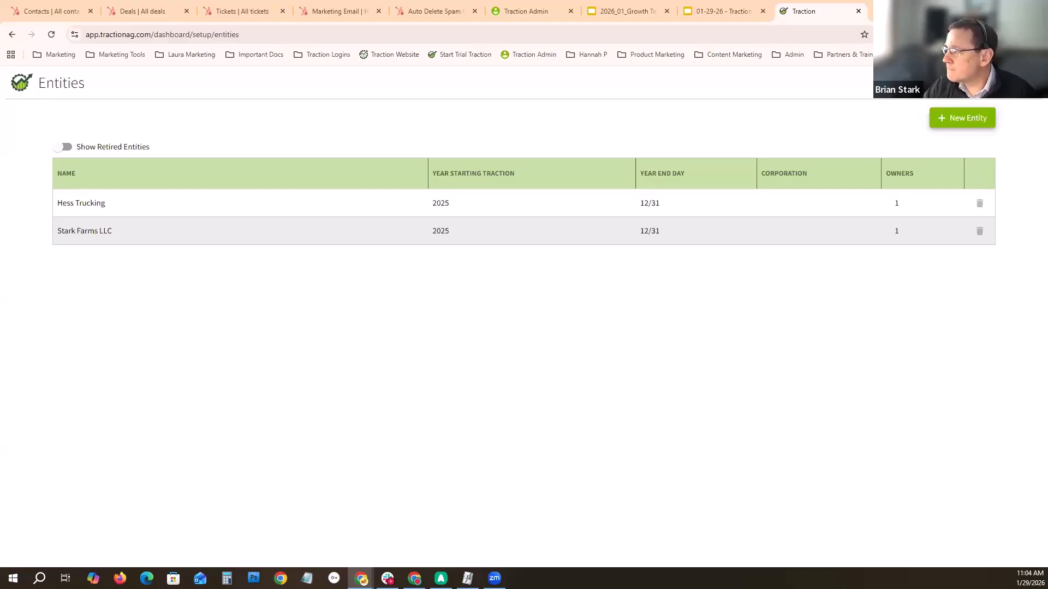
key(alt+Left)
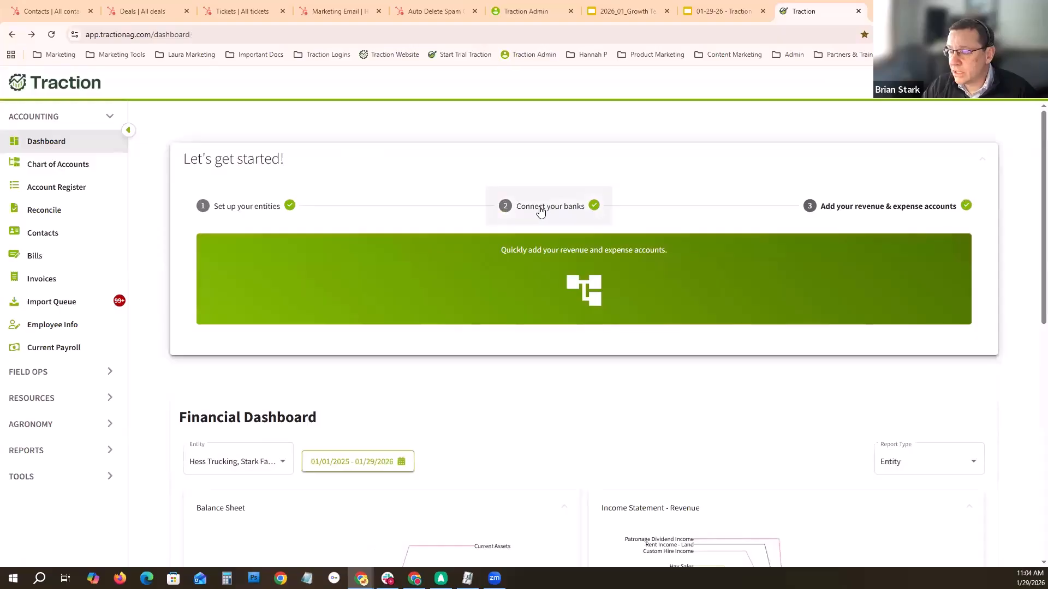
Step: Review the Huntington Bank accounts in the bank connection setup and return to the dashboard
click(541, 212)
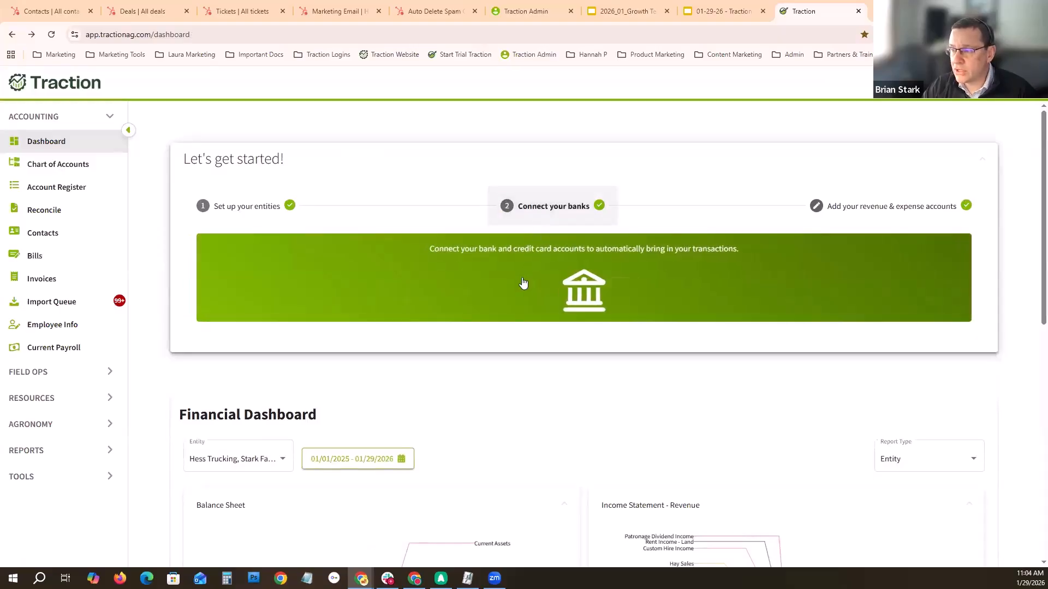
click(522, 282)
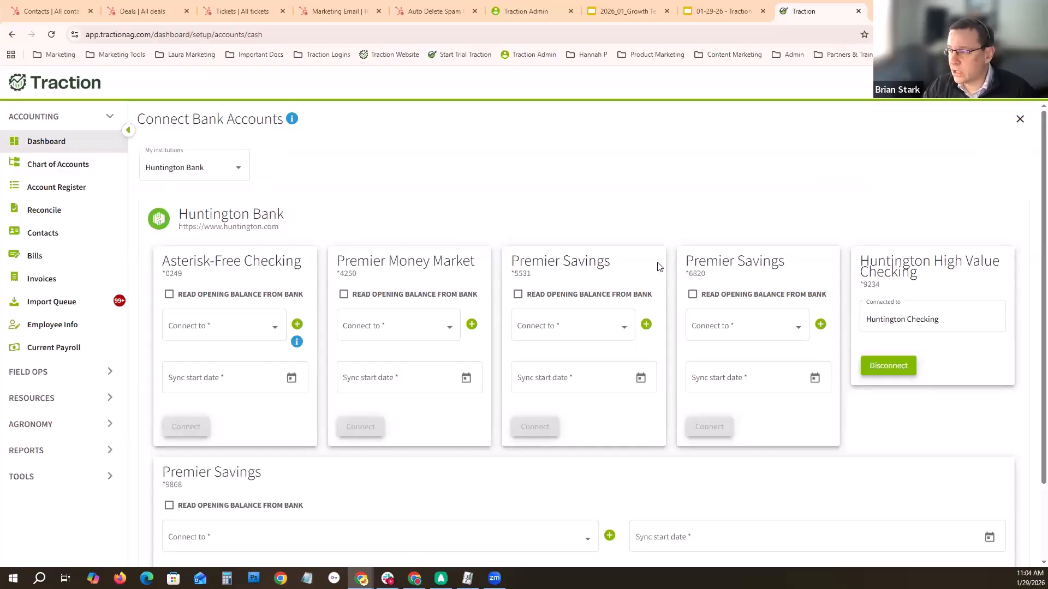
scroll(922, 306, down, 1)
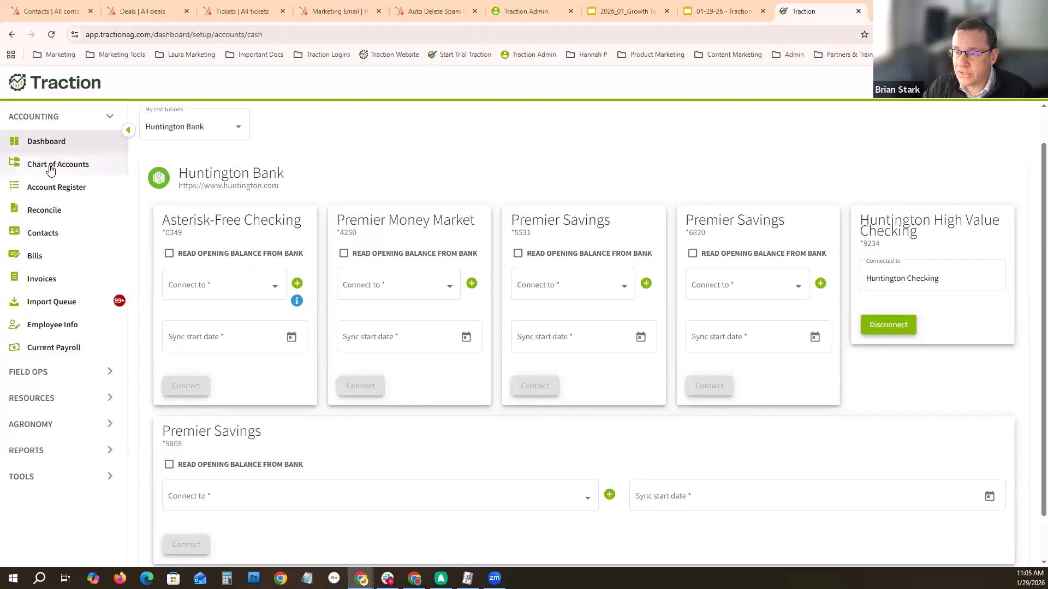
click(48, 143)
Step: From the getting-started checklist, open the revenue and expense account setup and select Stark Farms LLC as the entity
click(334, 162)
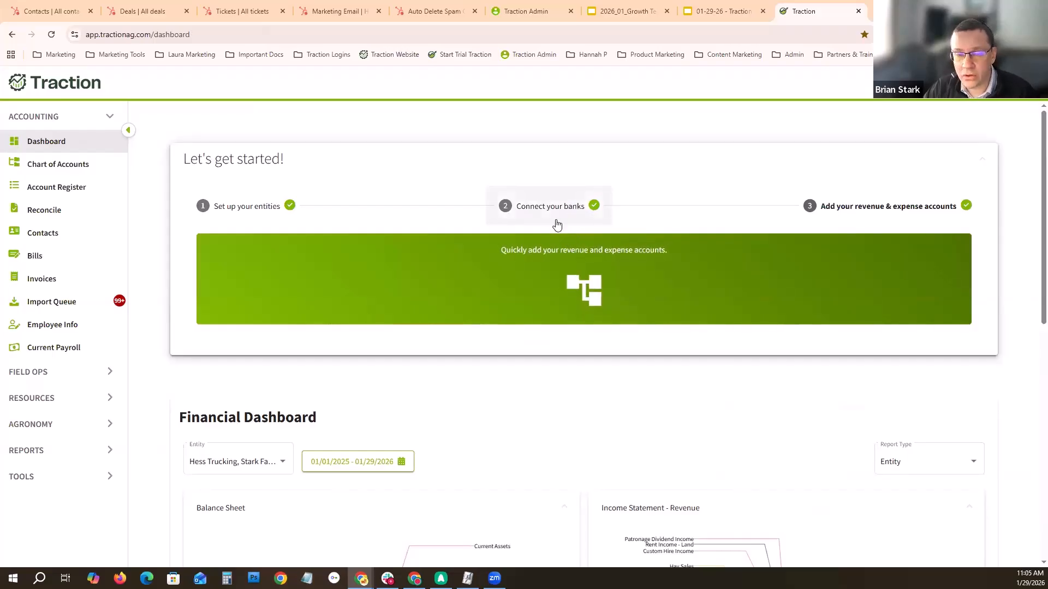
click(843, 205)
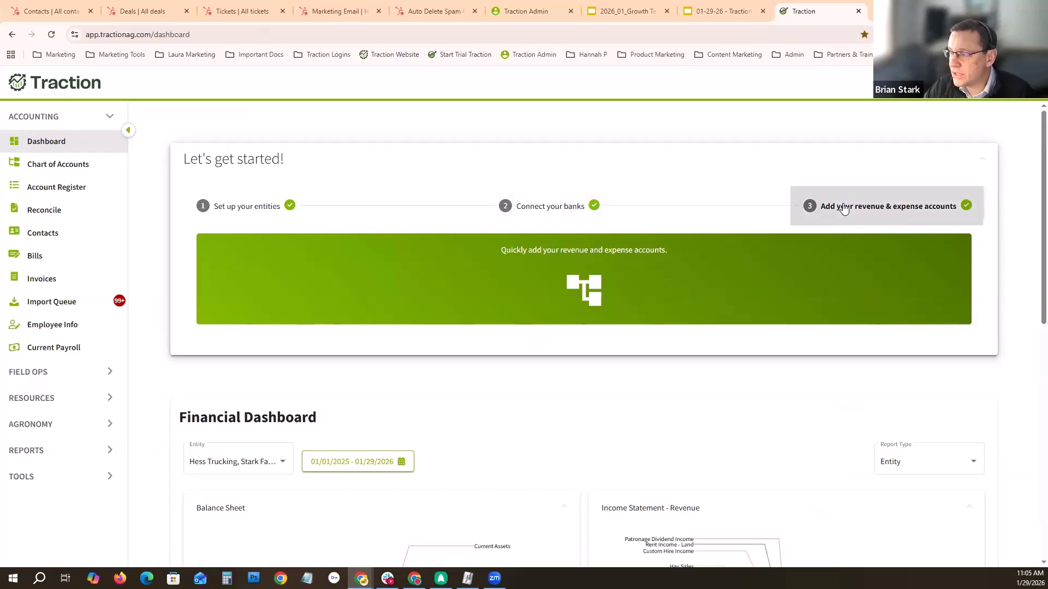
click(599, 283)
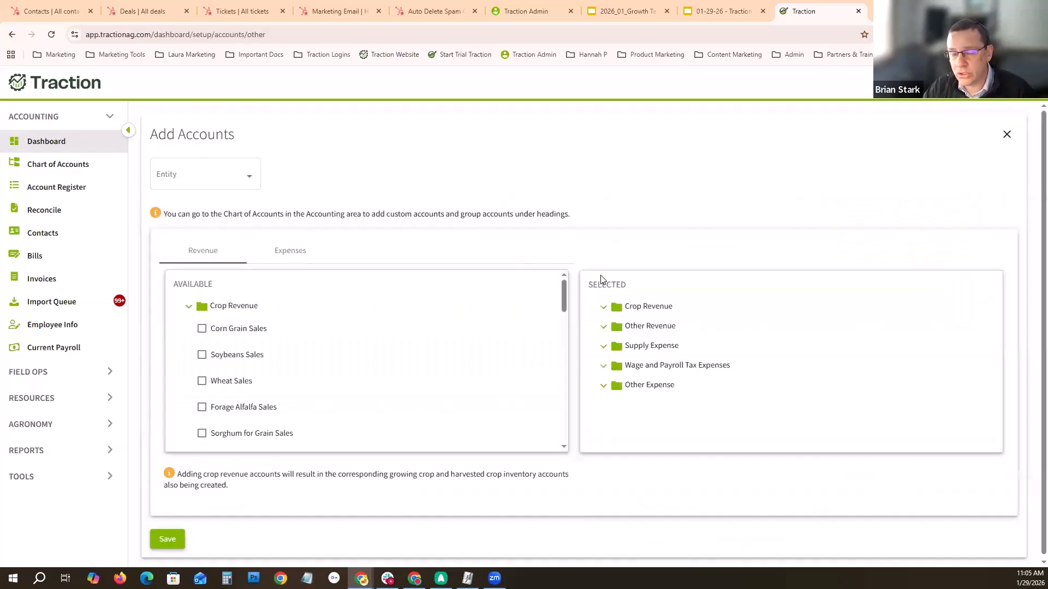
click(249, 179)
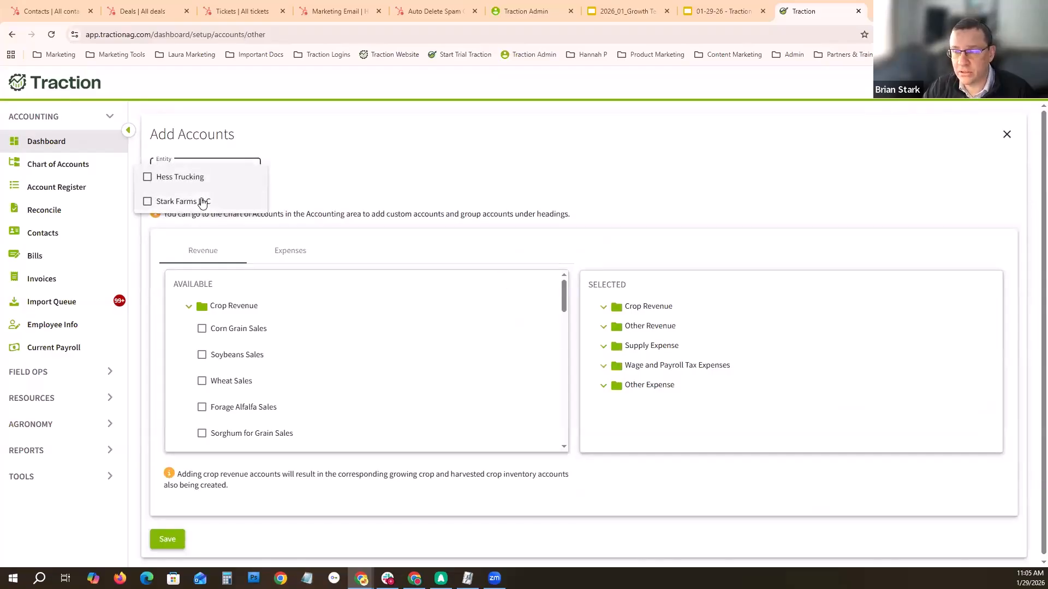
click(147, 202)
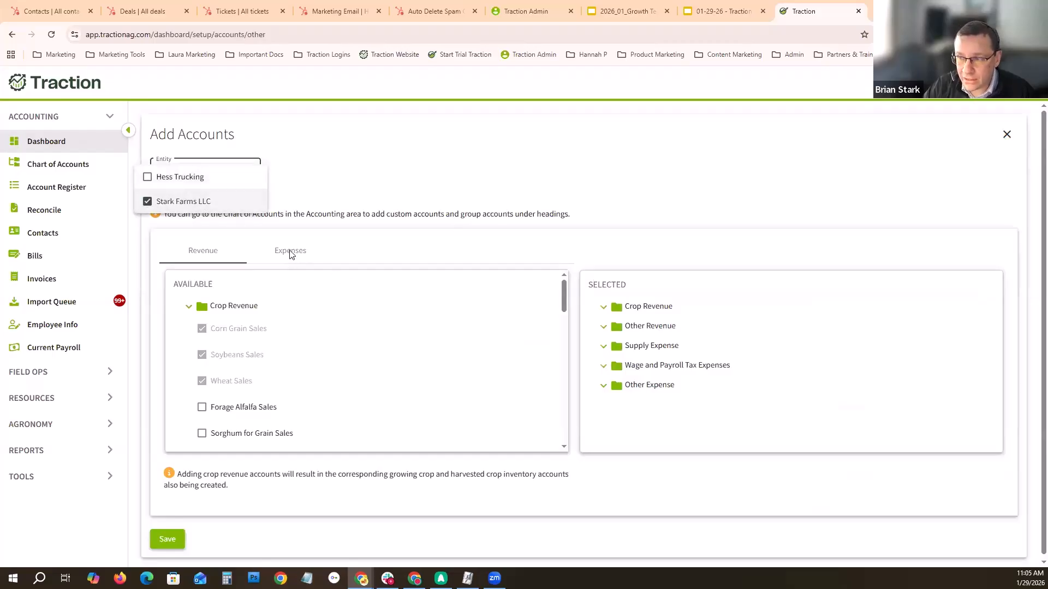
click(290, 255)
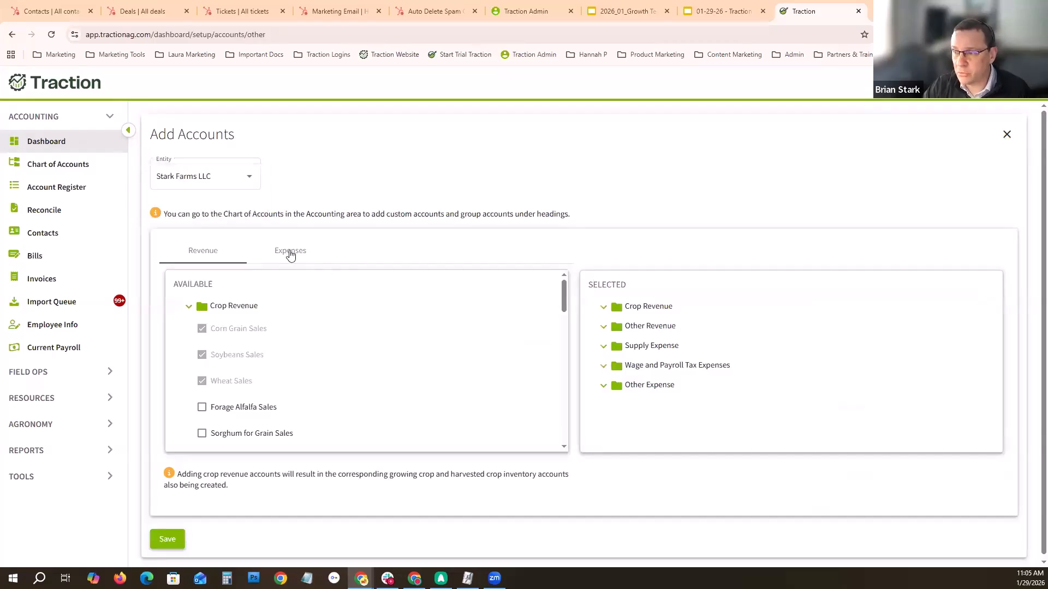
Step: Examine the available expense accounts for the entity, from supply to wage and other expenses, and return to the dashboard
click(290, 253)
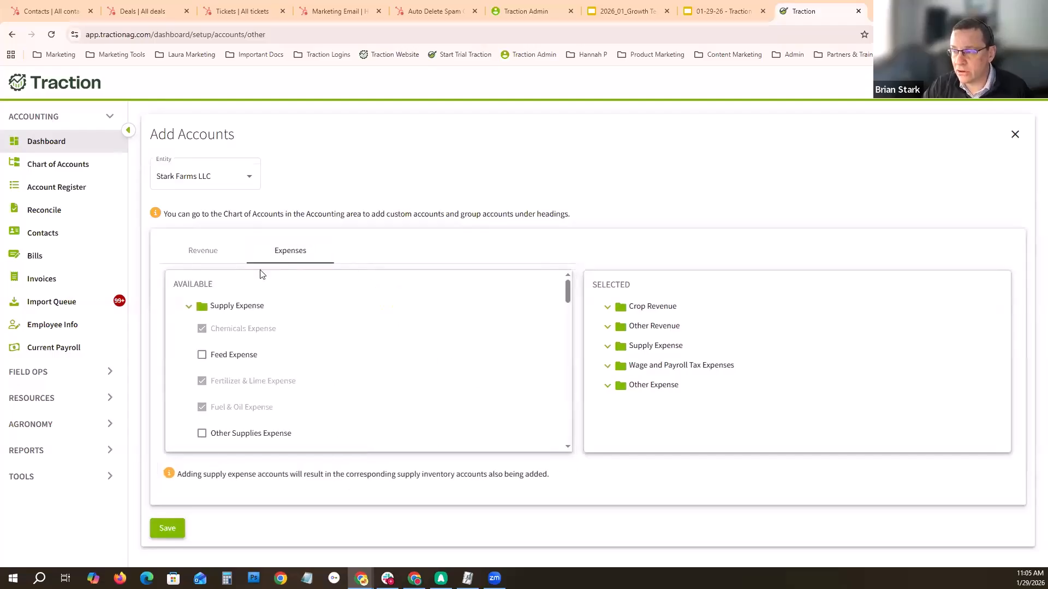
drag(569, 290, 572, 323)
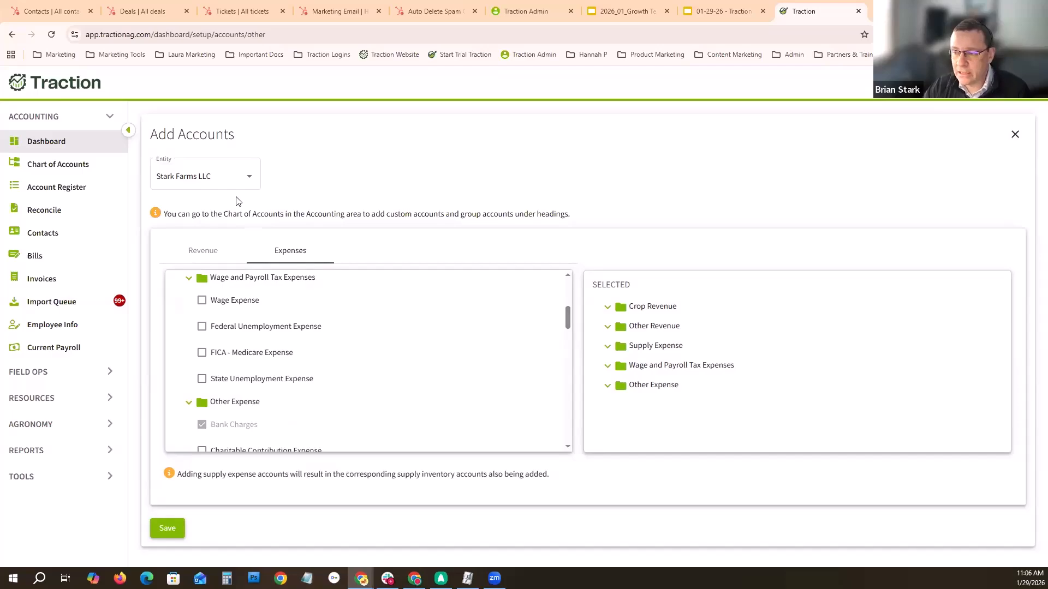
drag(568, 318, 569, 300)
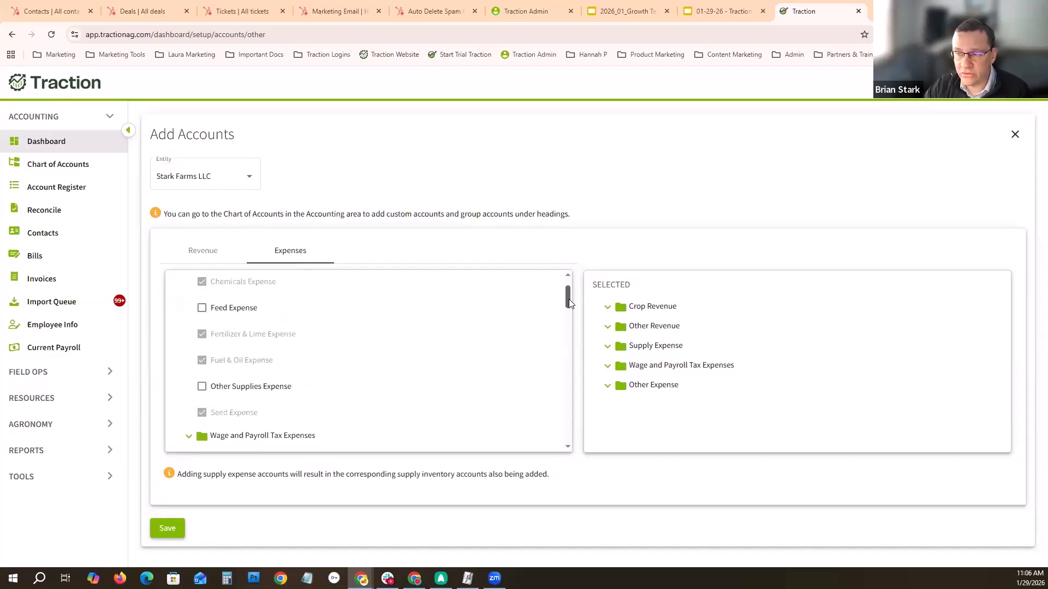
scroll(569, 297, up, 1)
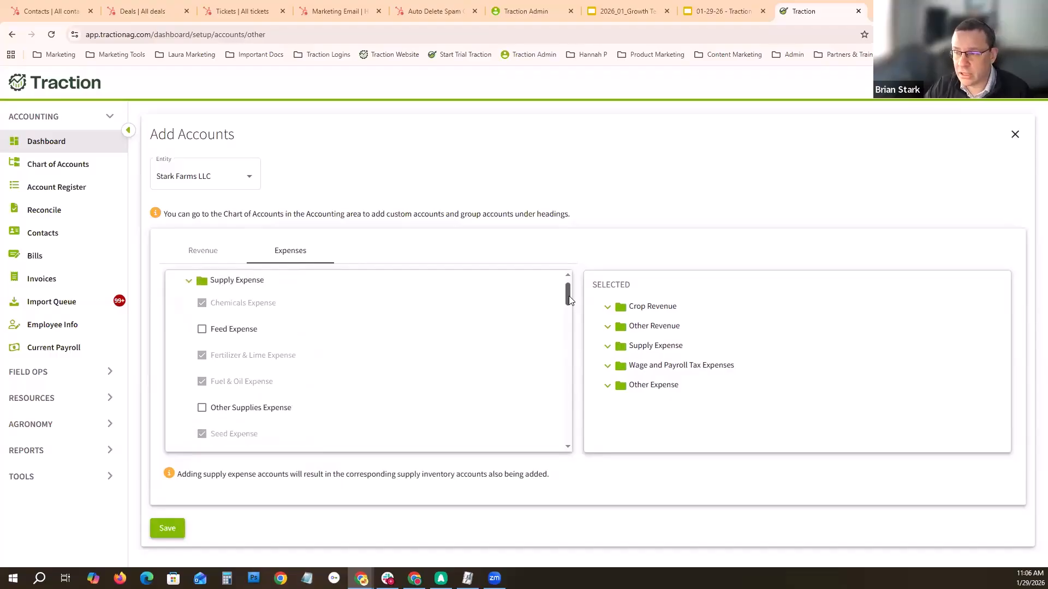
drag(568, 303, 570, 322)
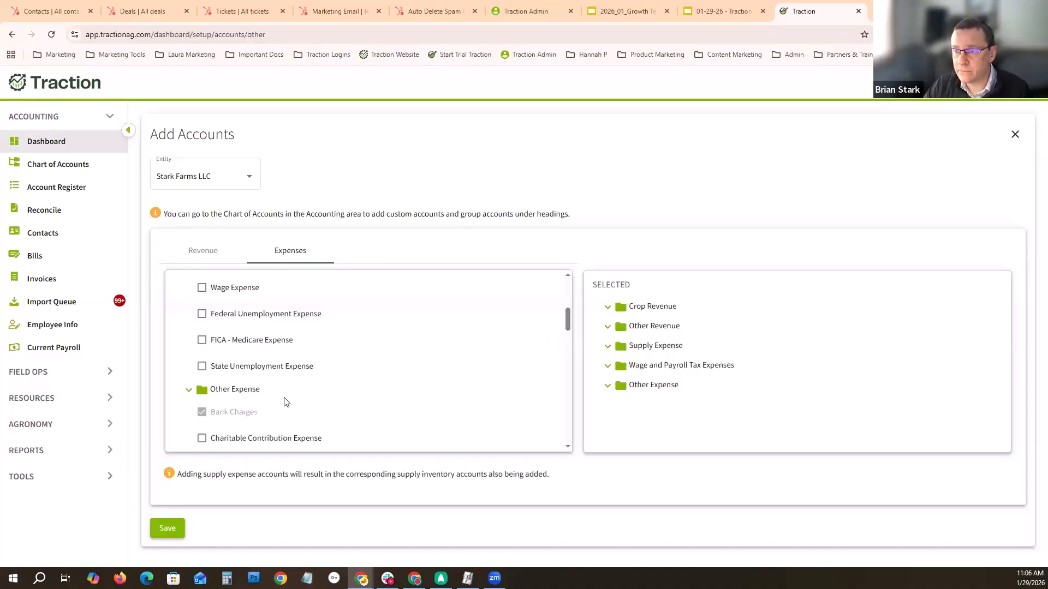
click(49, 144)
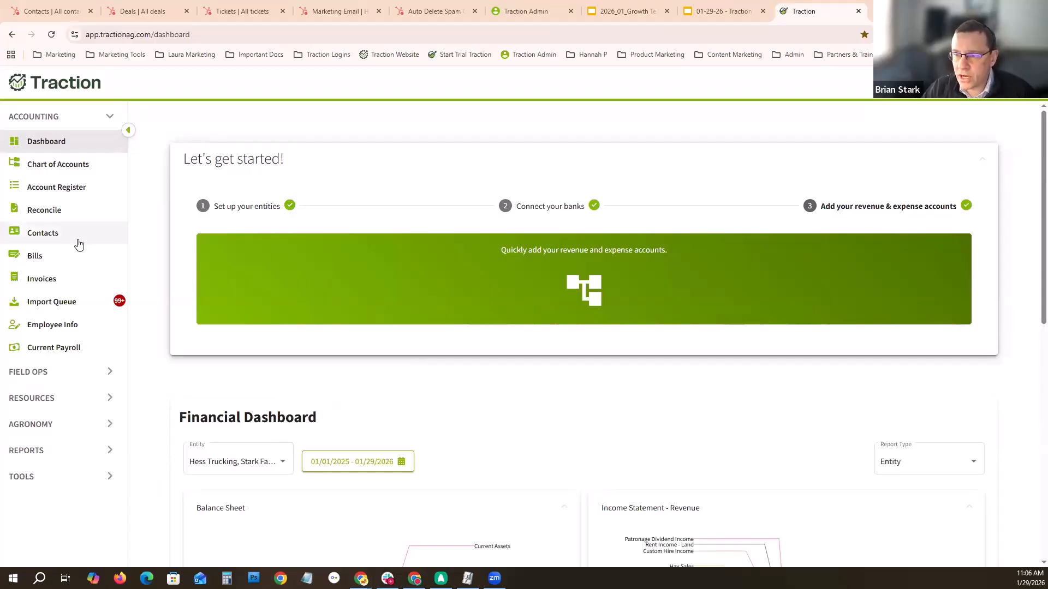
Step: Open the bills overview and expand the unpaid bills of Truland Equipment and Keystone Cooperative
click(46, 257)
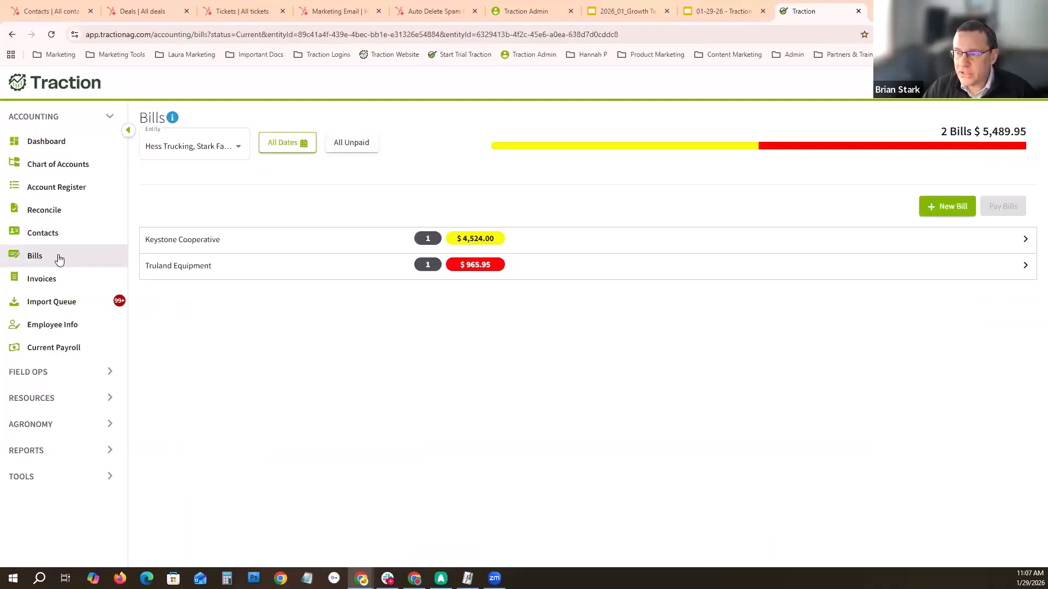
click(231, 242)
click(231, 242)
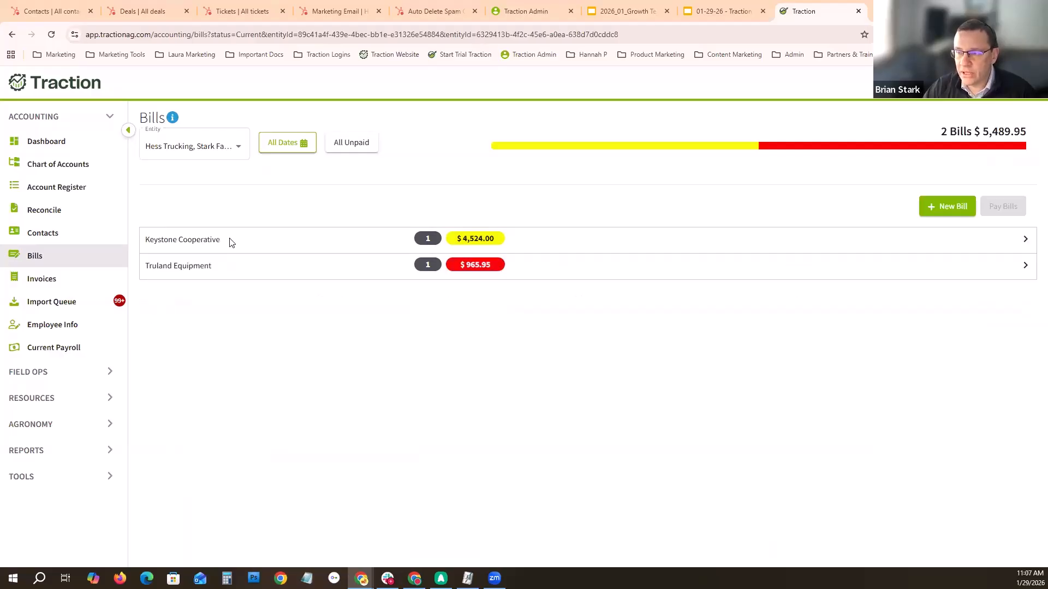
click(239, 273)
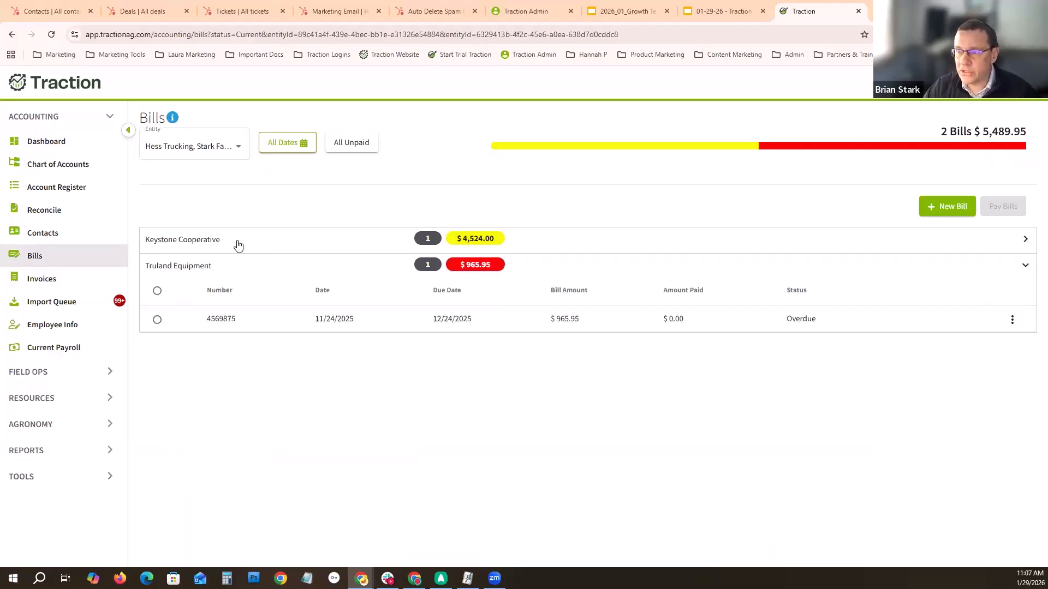
click(238, 245)
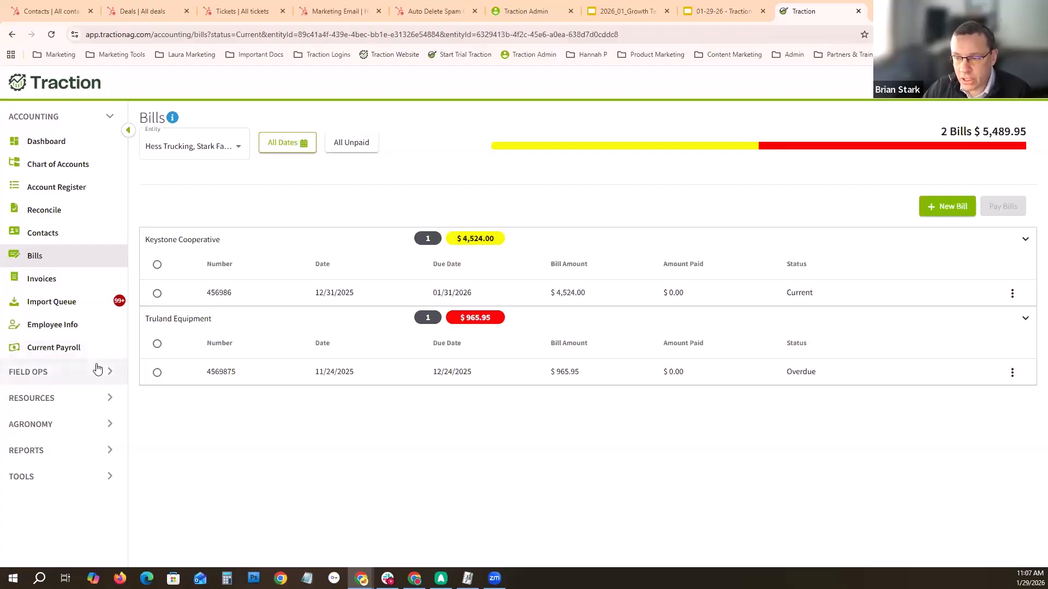
Step: Open the integrations overview and show the integrations already connected to the account
click(97, 478)
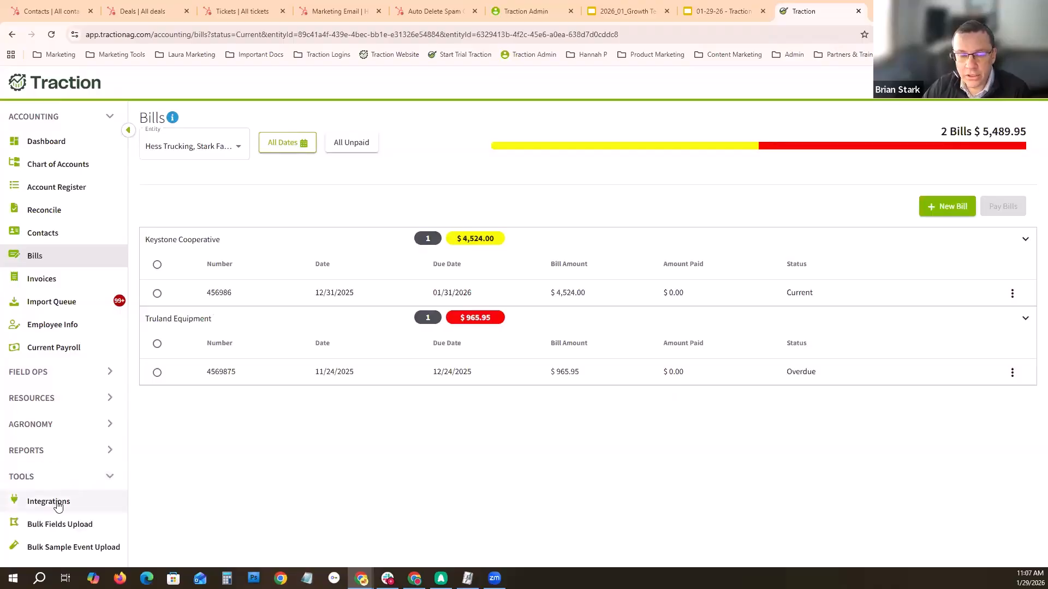
click(57, 506)
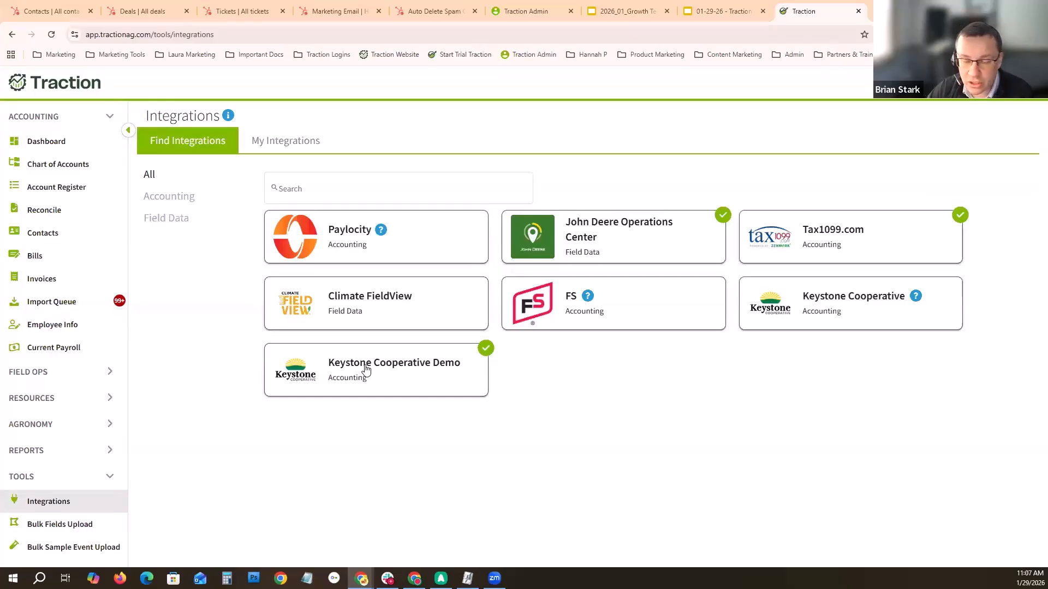
click(271, 144)
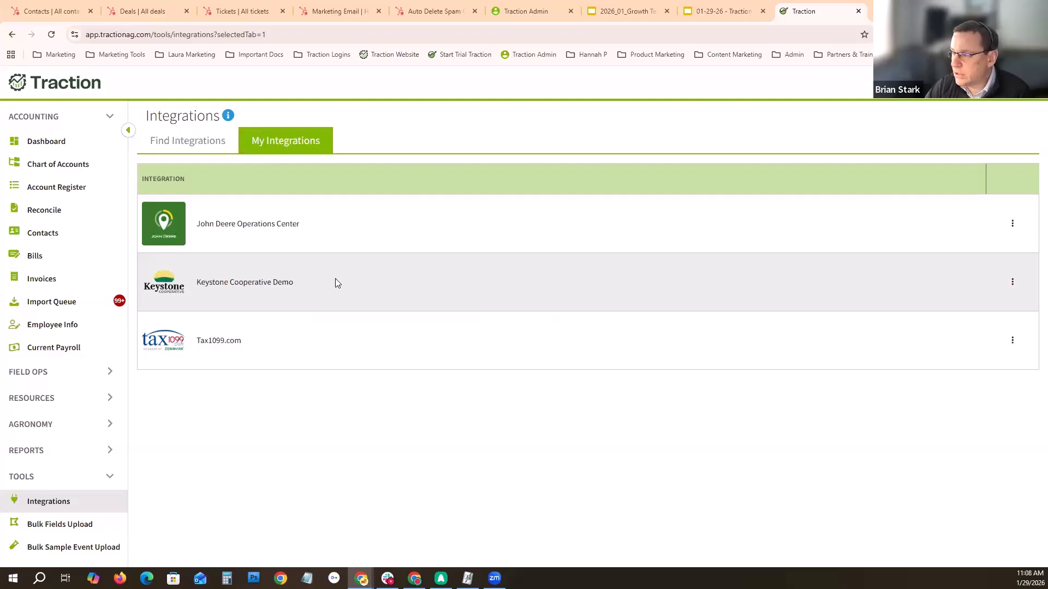
Step: Open the Keystone Cooperative Demo integration for editing, inspect its entity and contact options, and leave without saving
click(1013, 282)
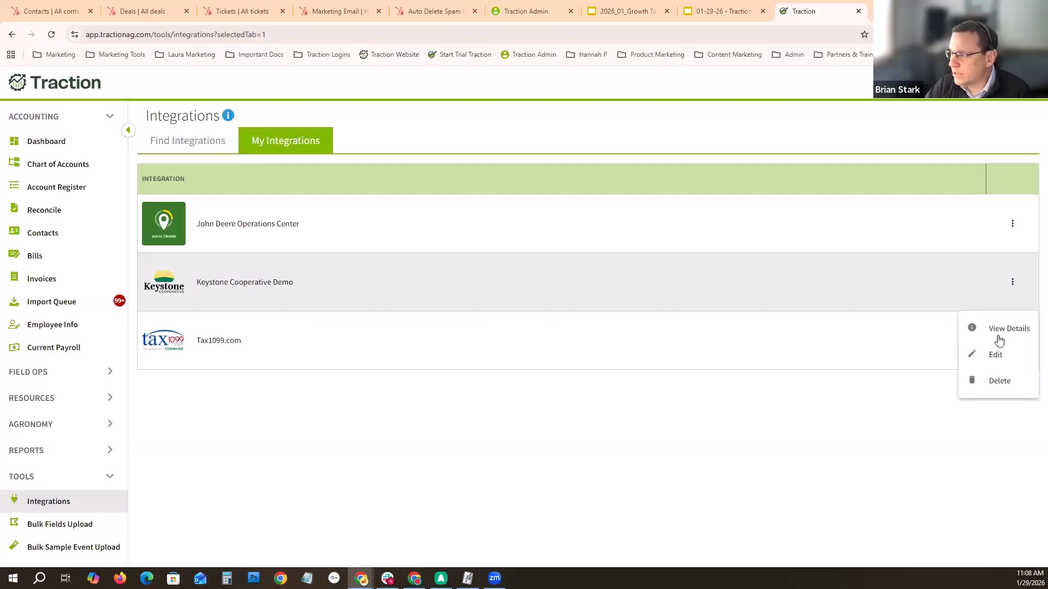
click(1000, 356)
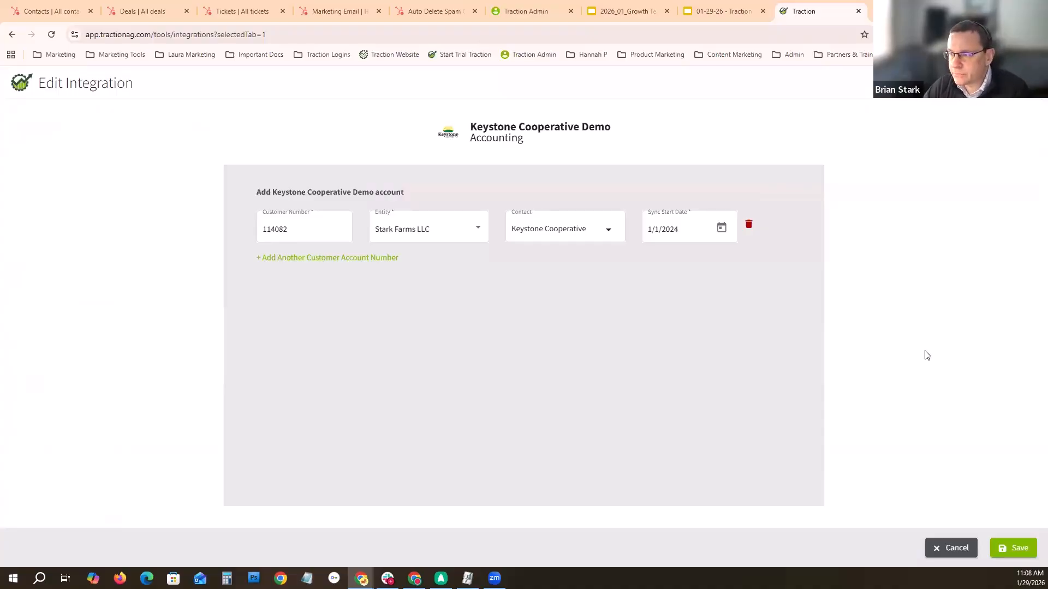
click(460, 232)
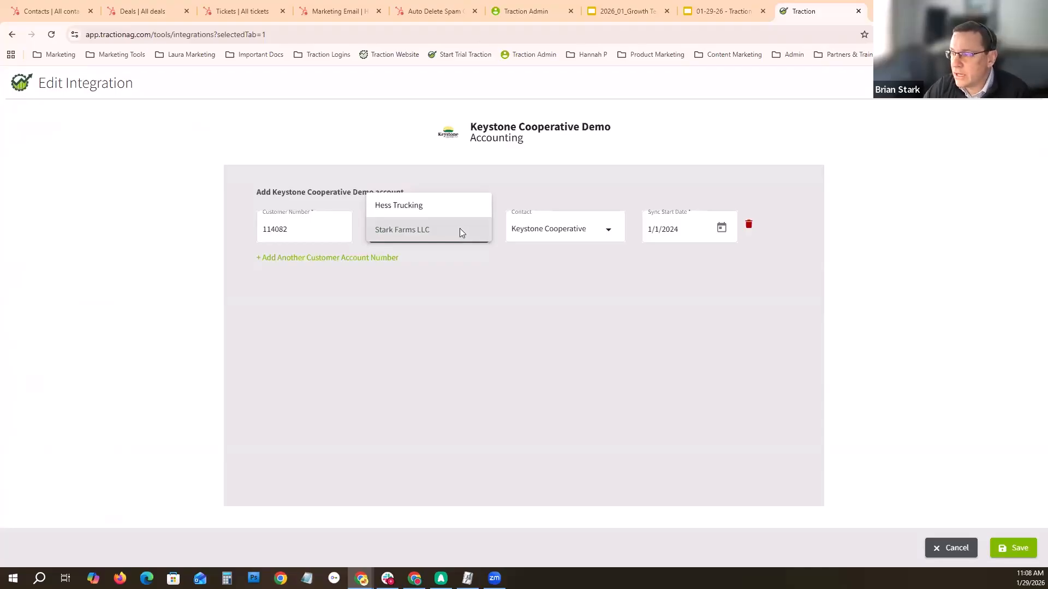
click(608, 232)
click(610, 233)
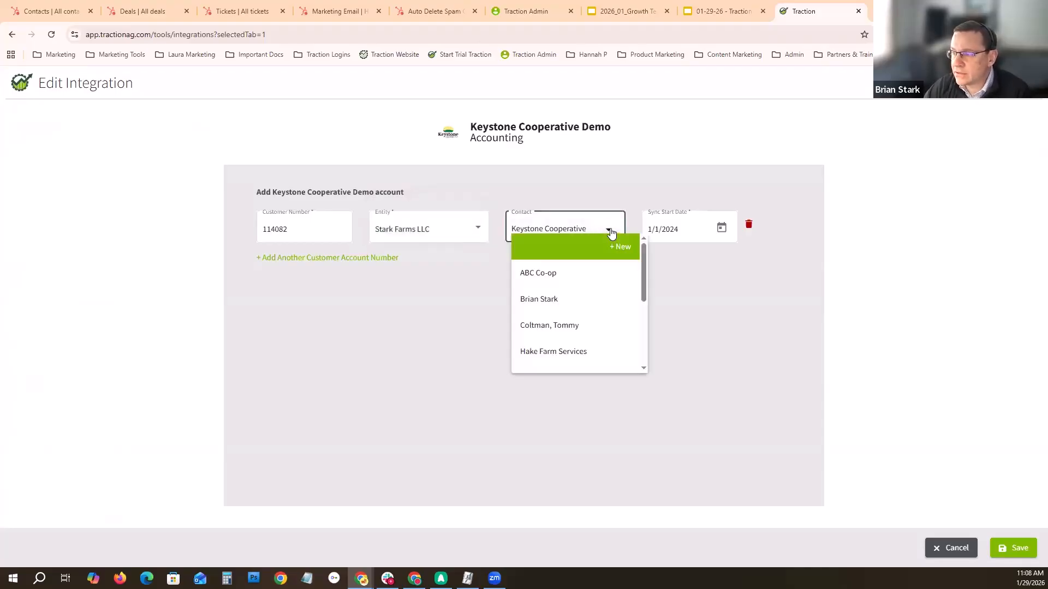
click(615, 198)
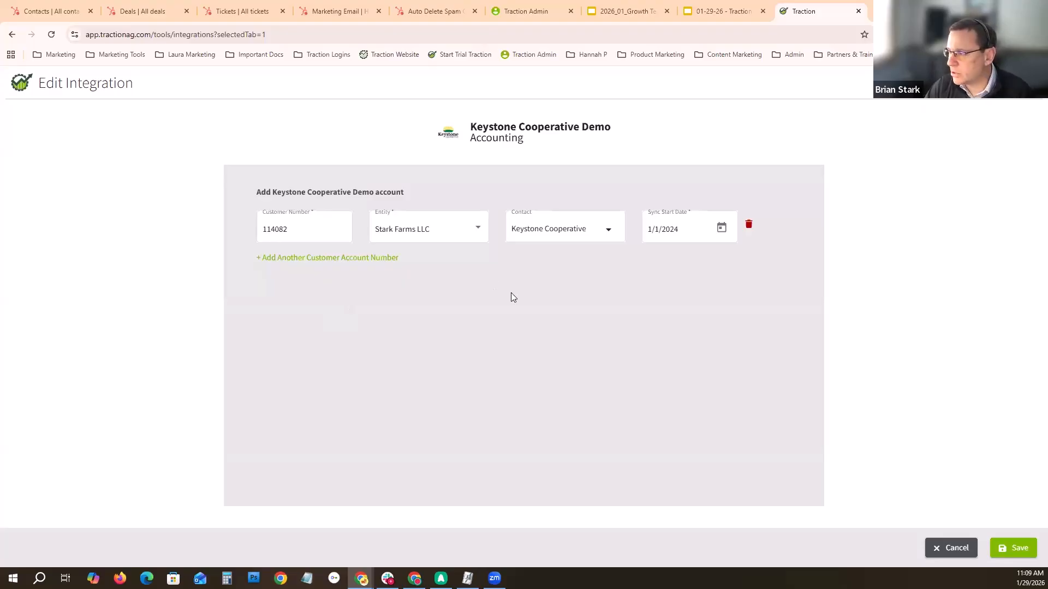
click(957, 548)
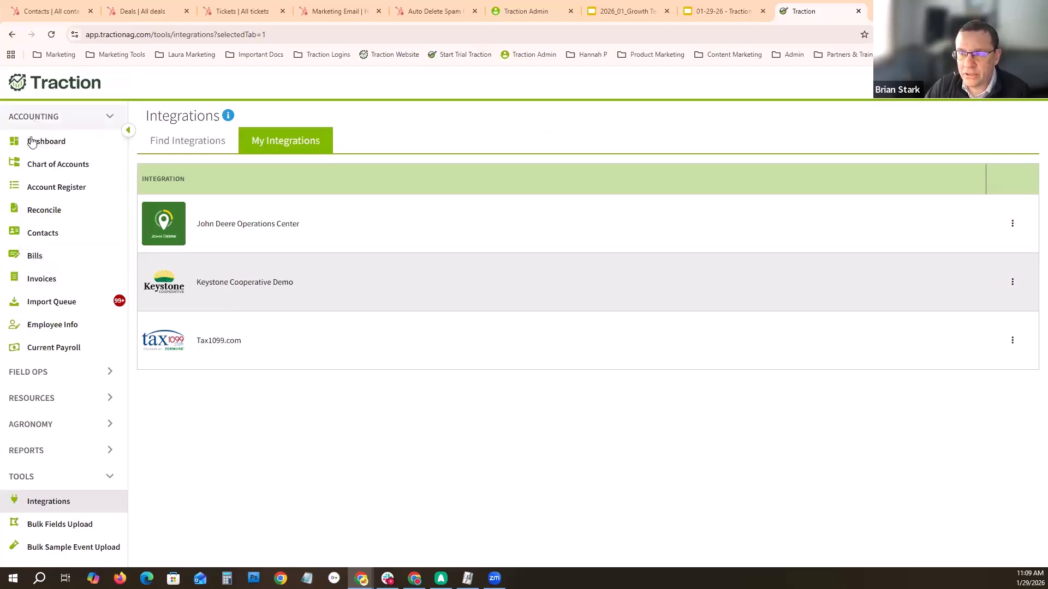
Step: Open the accounting import queue and look through the Keystone Cooperative bills waiting for import
click(49, 305)
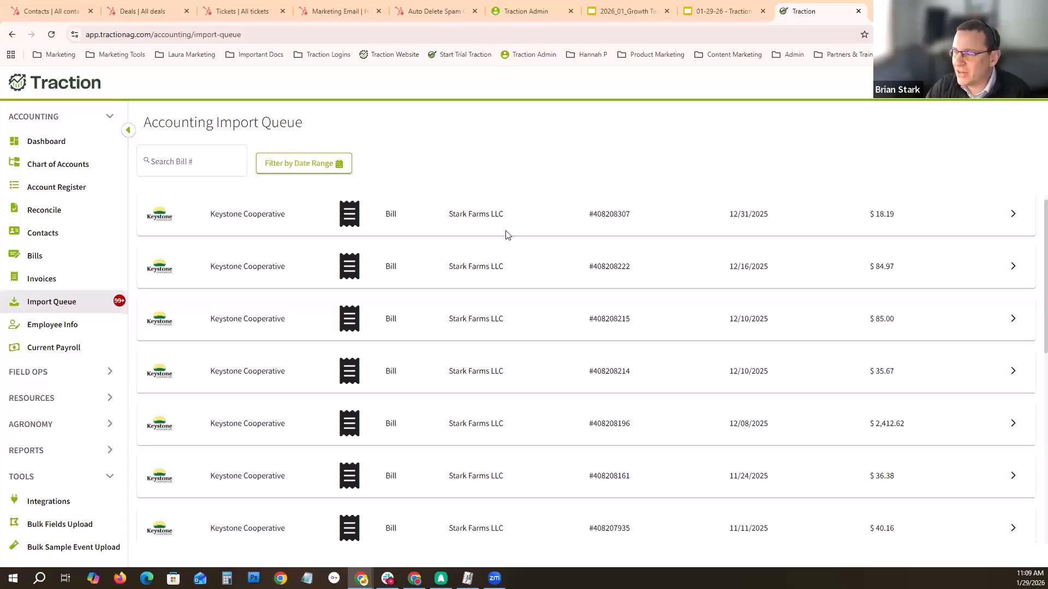
scroll(1033, 222, down, 5)
scroll(1033, 357, up, 5)
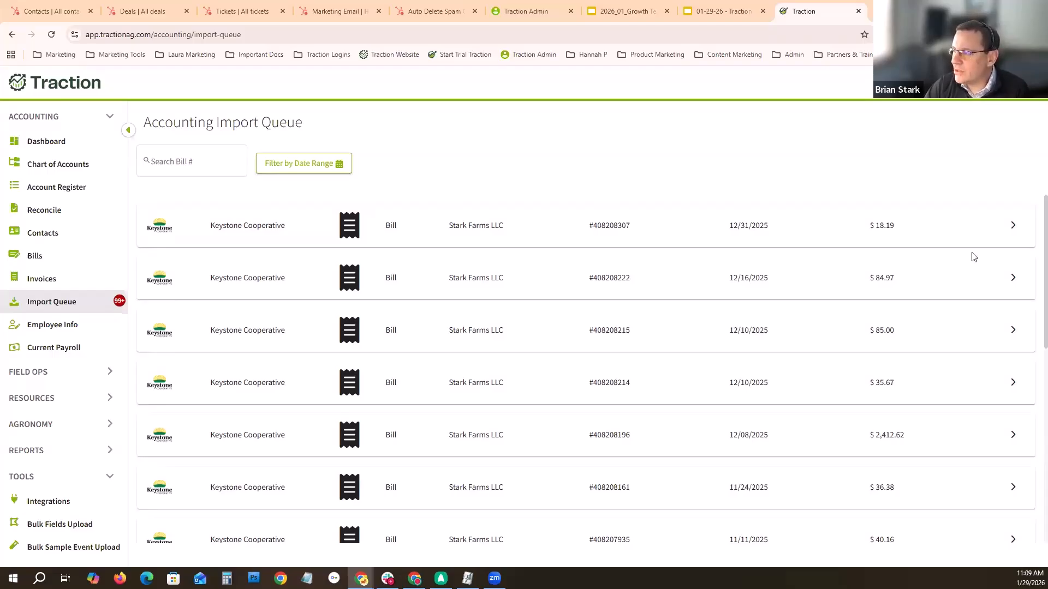
scroll(1032, 235, down, 3)
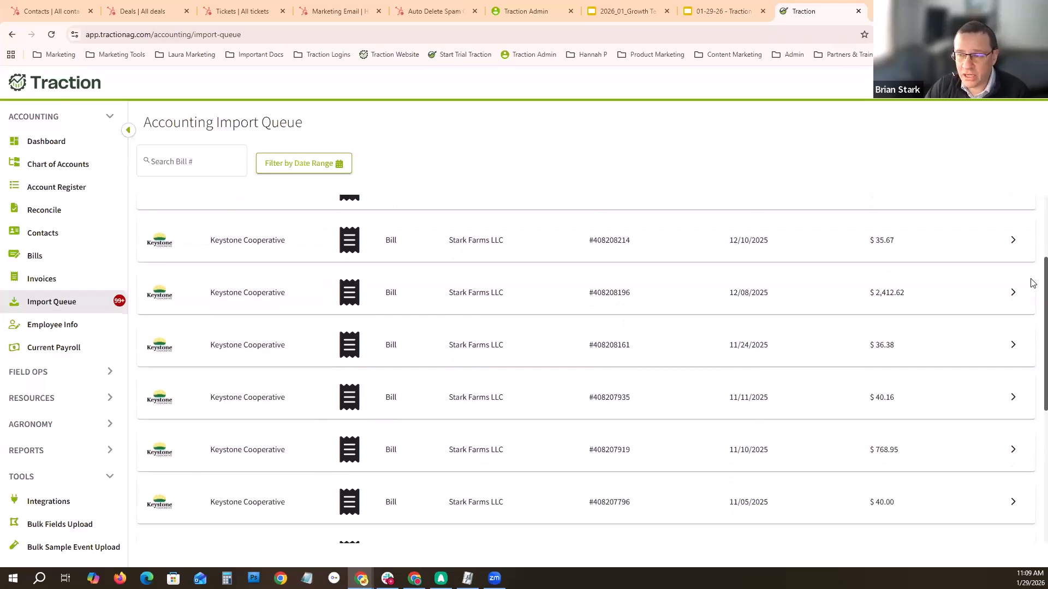
Step: Open the Keystone Cooperative bill dated 12/08/2025 for $2,412.62 from the import queue and review its details and line items
scroll(1031, 276, up, 2)
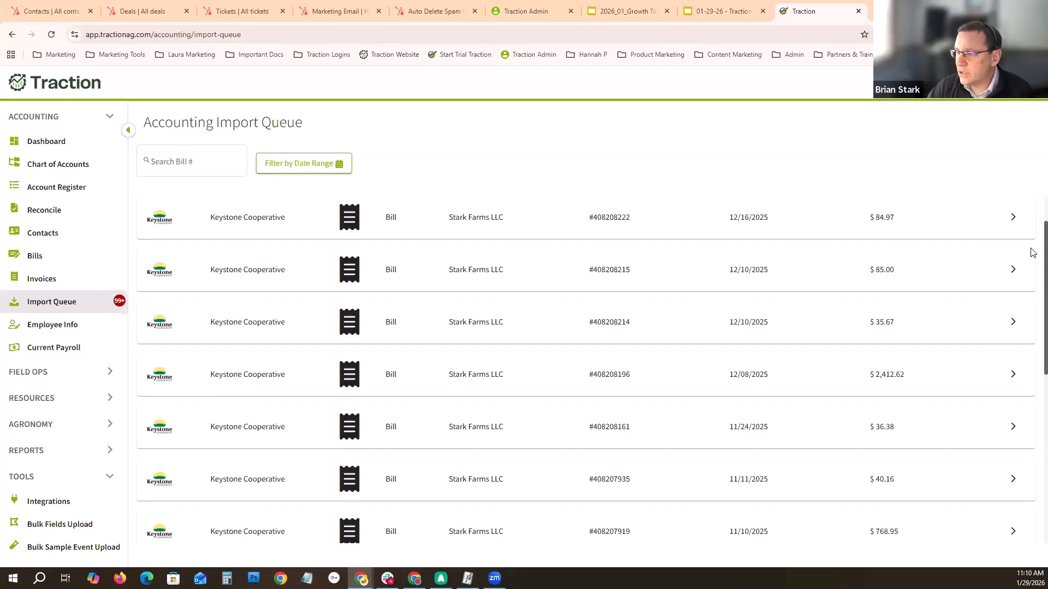
scroll(1033, 256, down, 1)
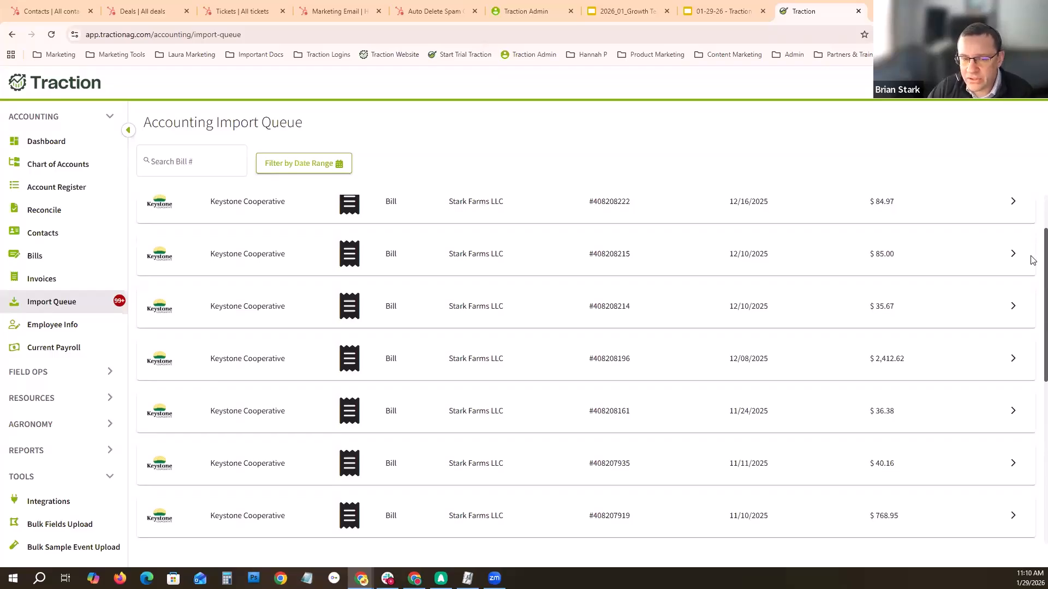
scroll(1033, 261, down, 1)
scroll(1033, 268, down, 1)
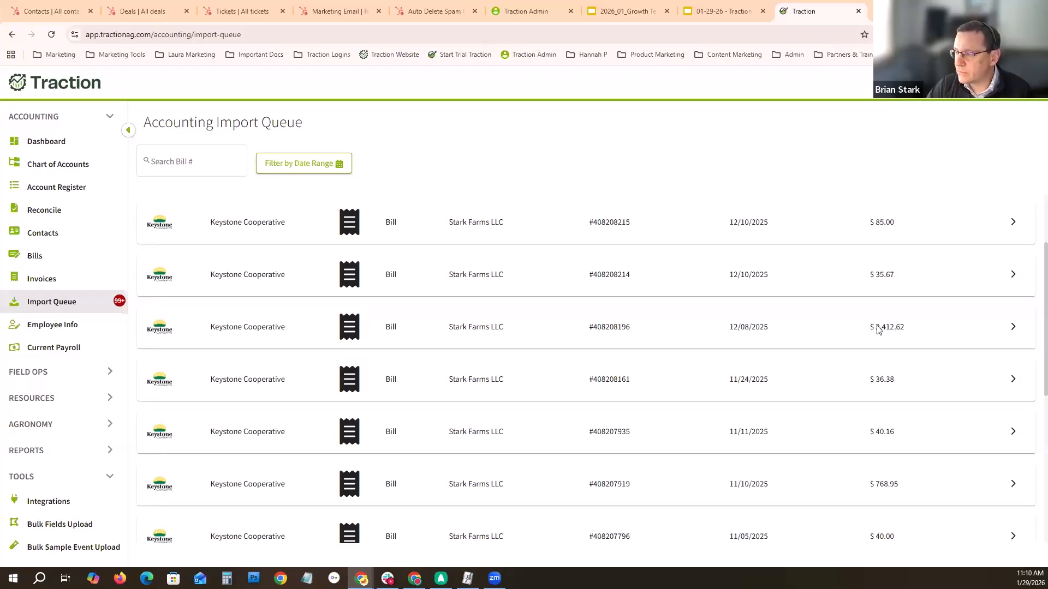
click(854, 326)
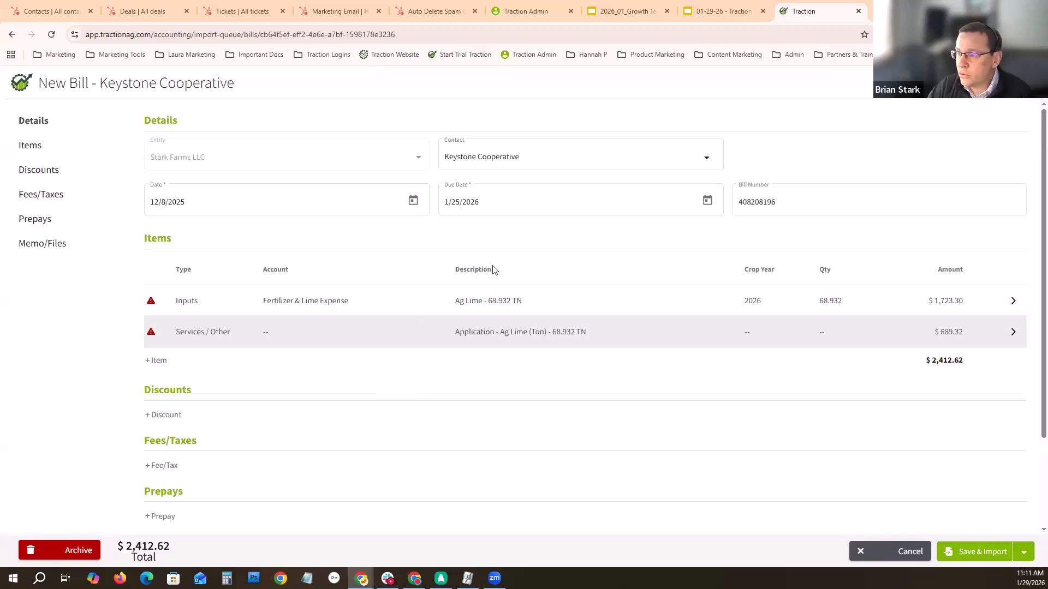
click(774, 213)
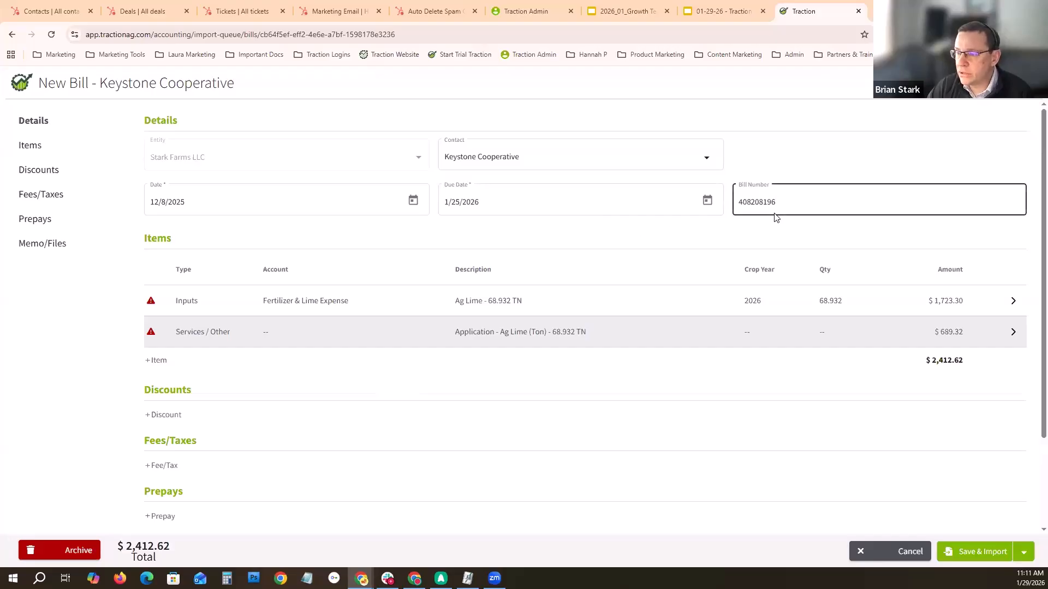
scroll(1034, 281, down, 1)
scroll(1034, 281, down, 2)
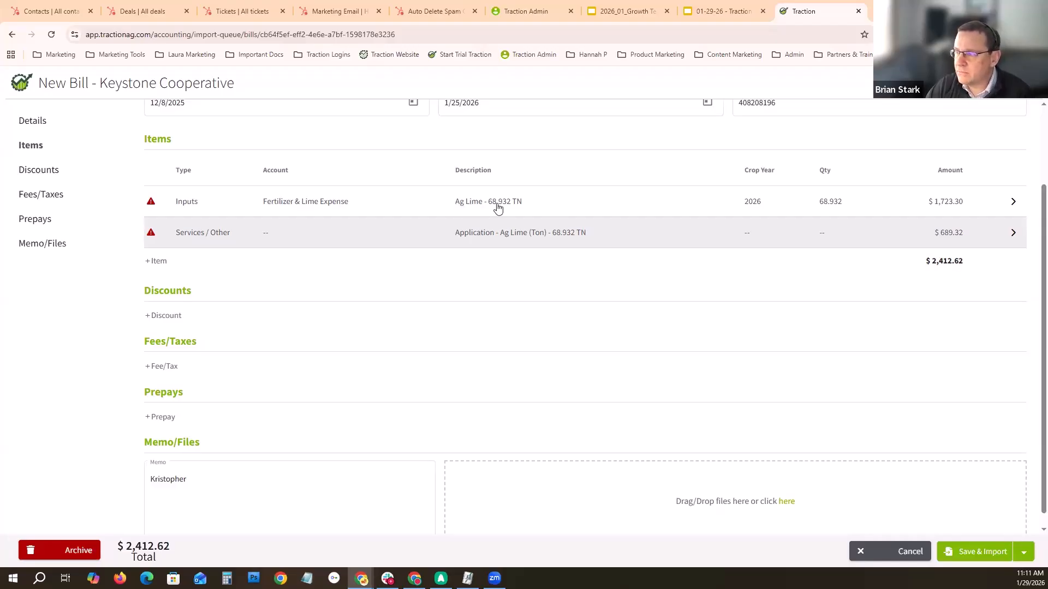
Step: Open the Ag Lime line item and assign Lime as its input
click(663, 206)
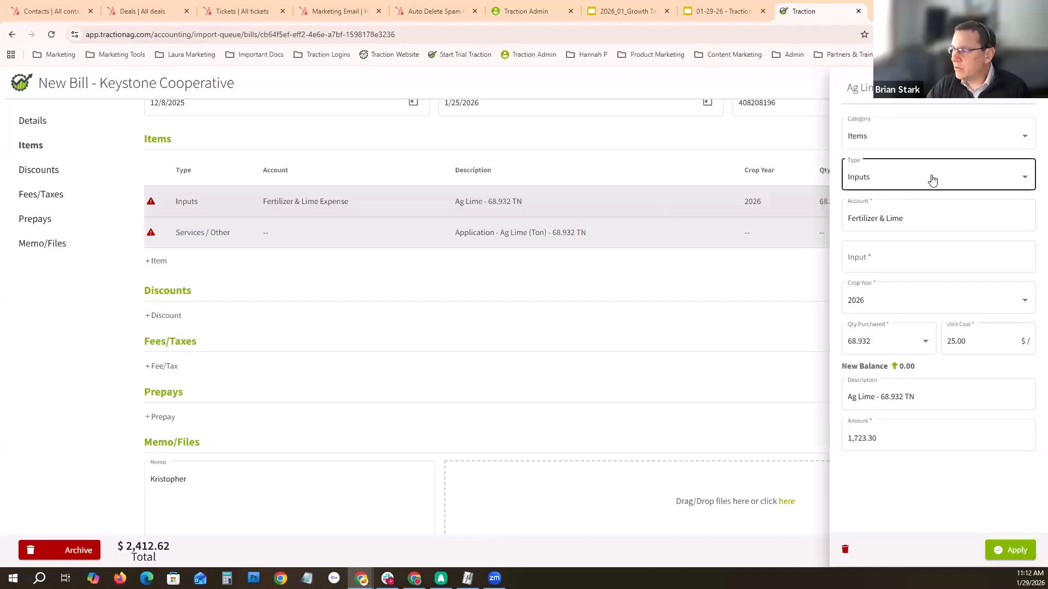
click(902, 259)
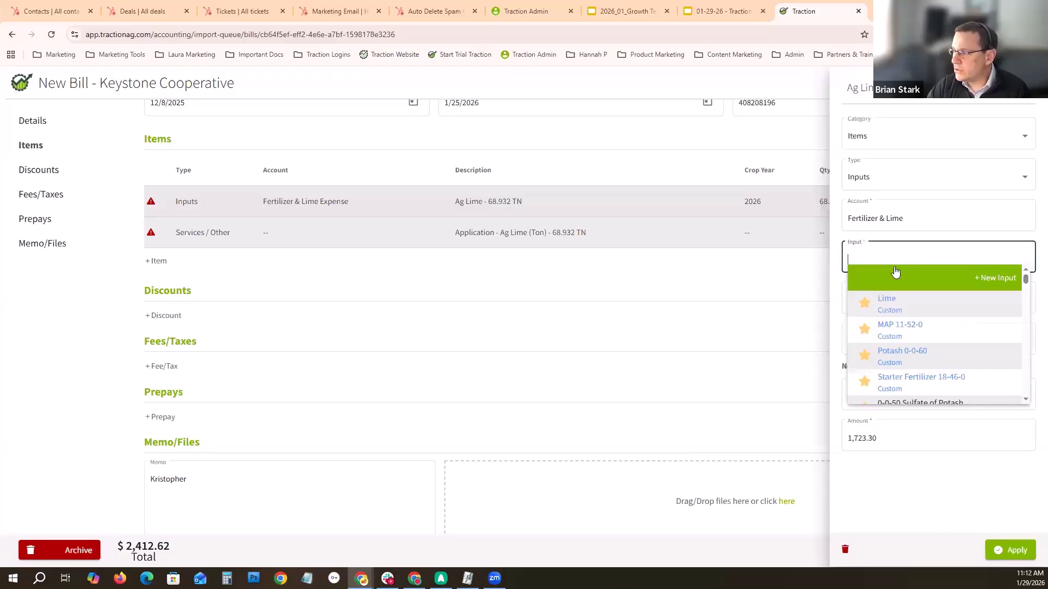
click(889, 304)
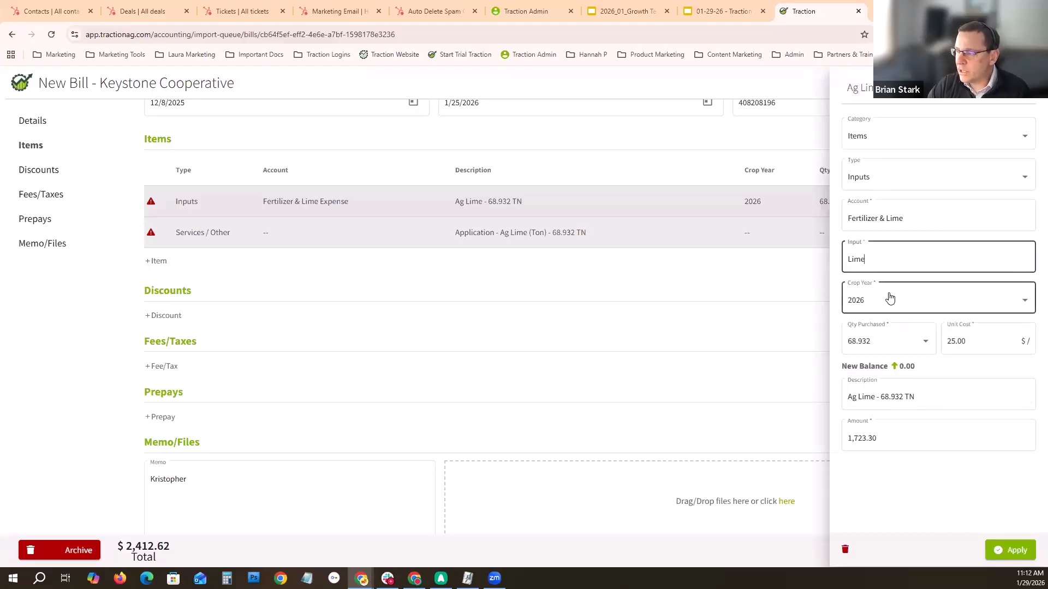
click(878, 260)
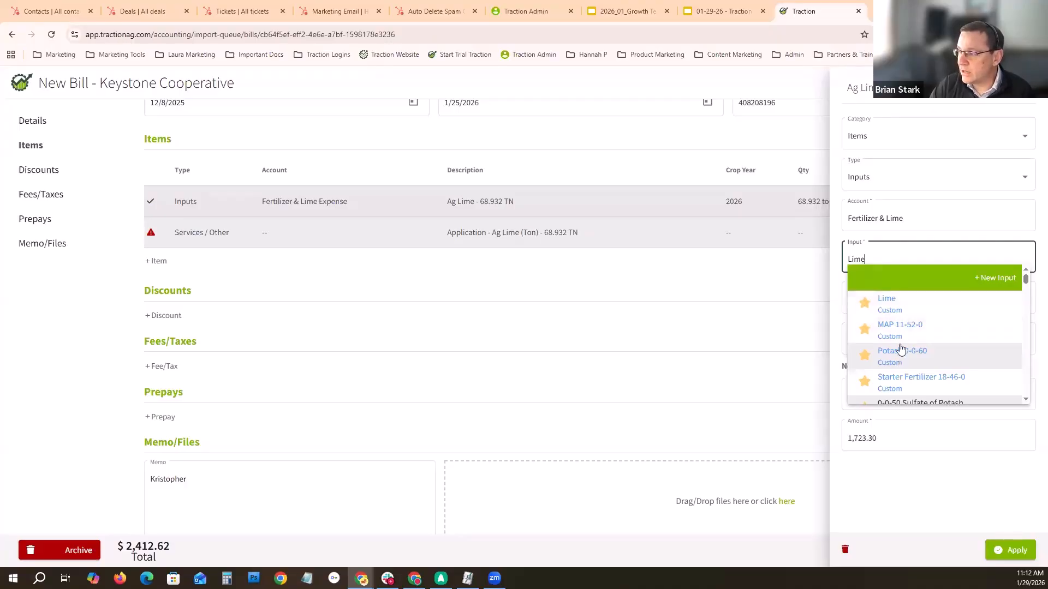
click(887, 304)
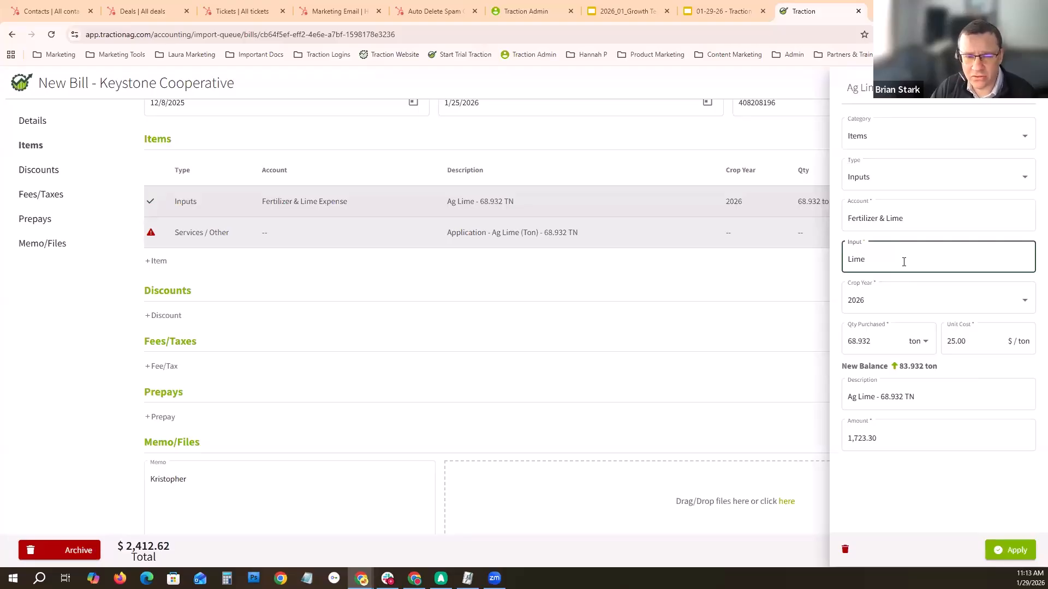
Step: Switch the Ag Lime line's type to Services / Other and look at its expense account choices
click(929, 185)
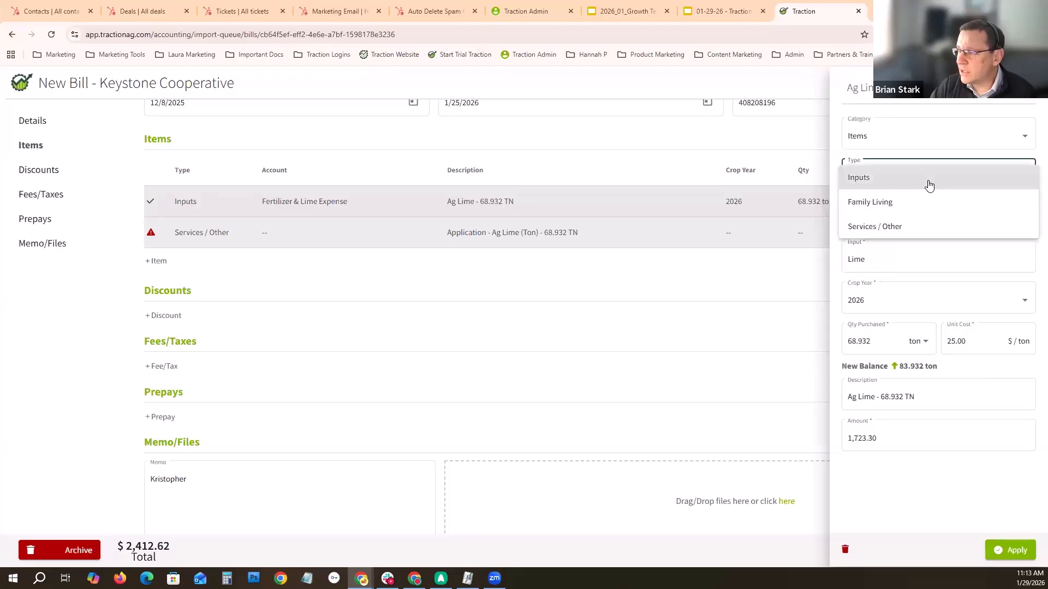
click(897, 227)
click(922, 260)
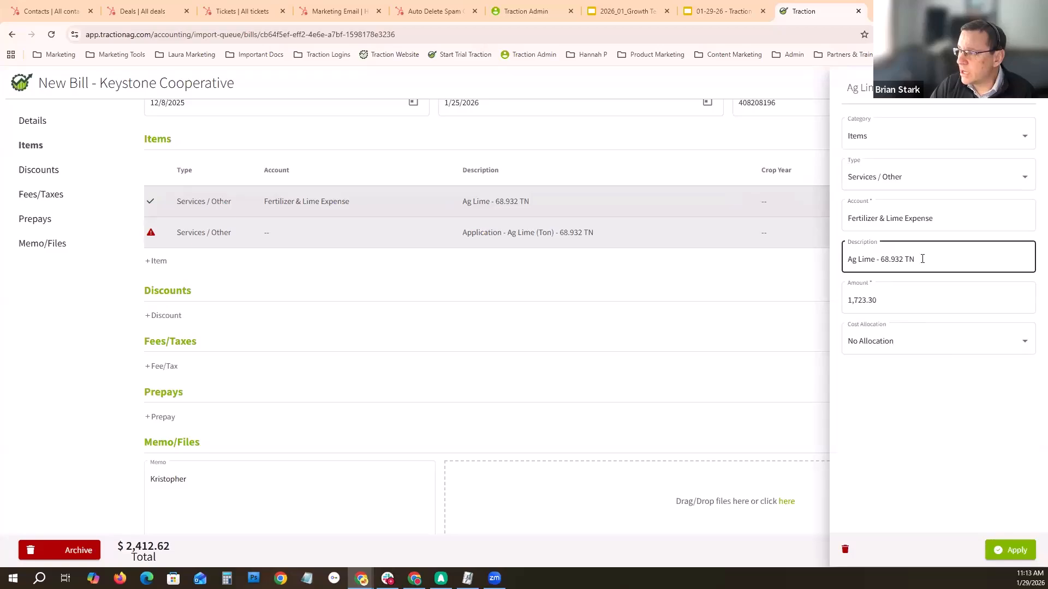
click(912, 219)
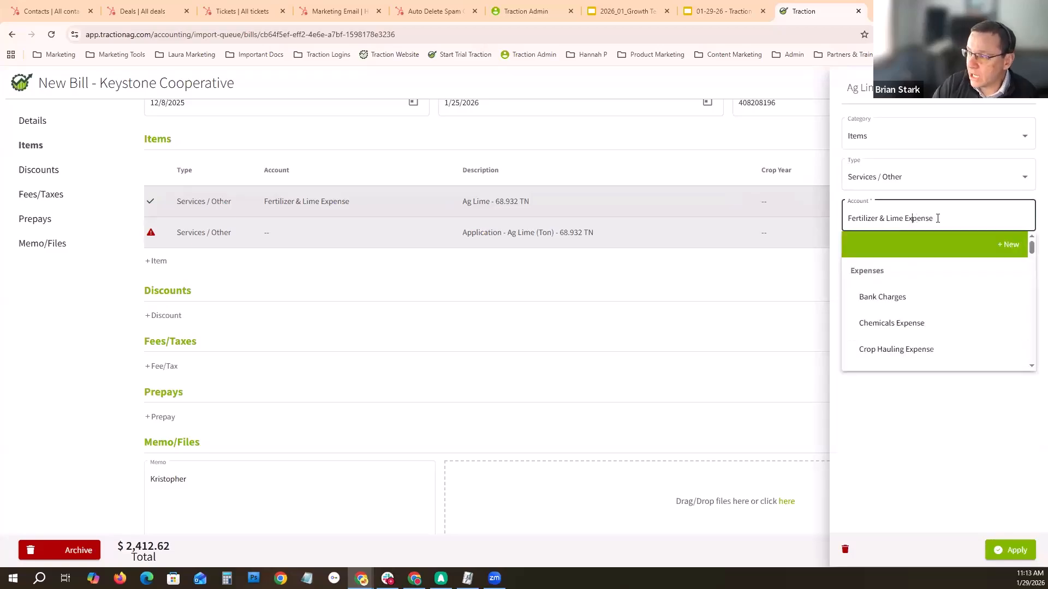
click(915, 408)
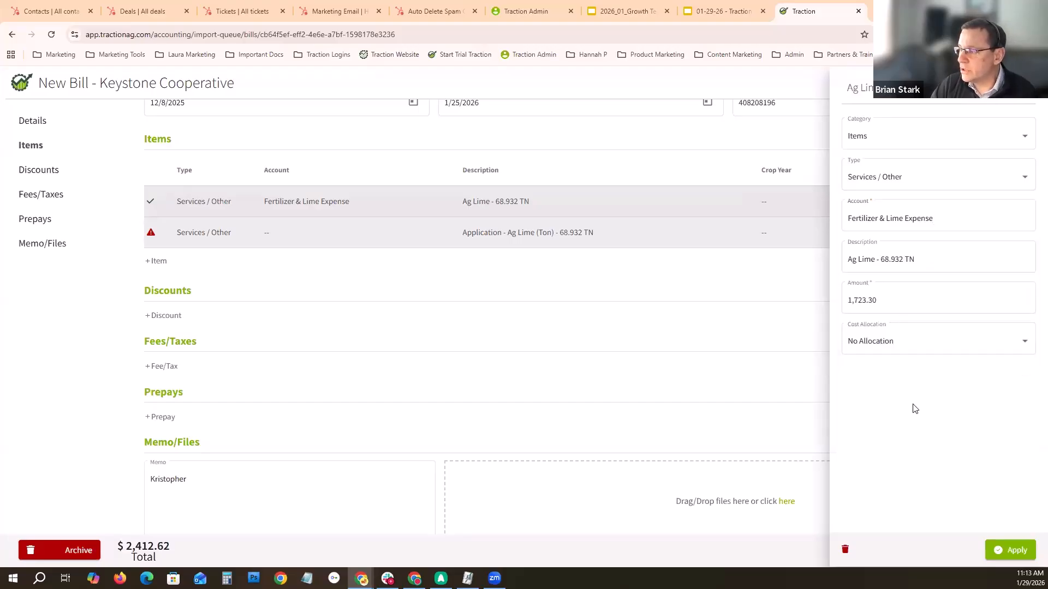
Step: Try allocating the Ag Lime cost to the Coltman Field Corn Grain 2026 zone, and cancel the allocation
click(938, 344)
click(888, 392)
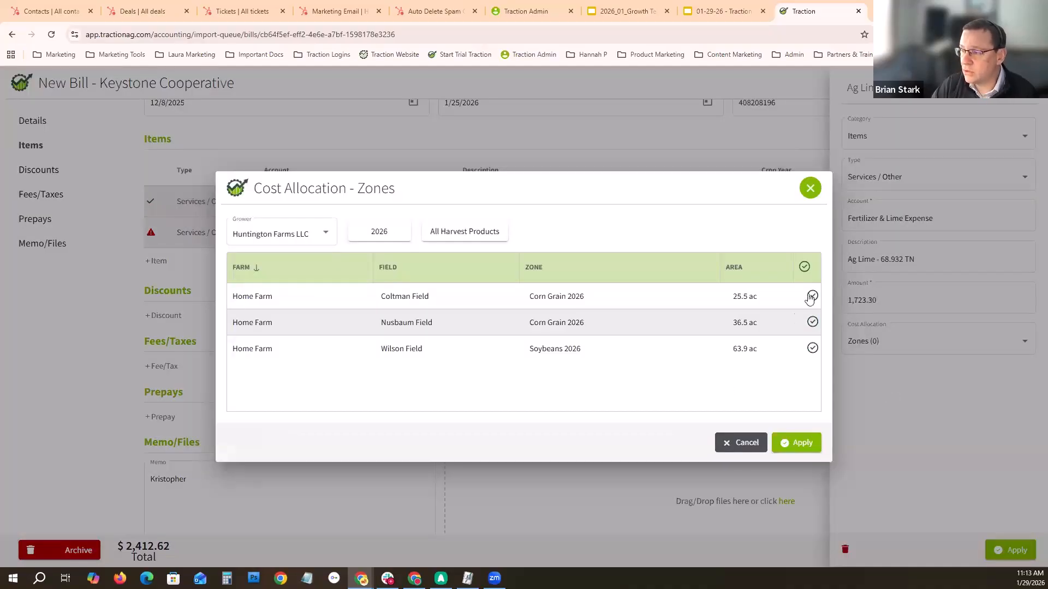
click(812, 295)
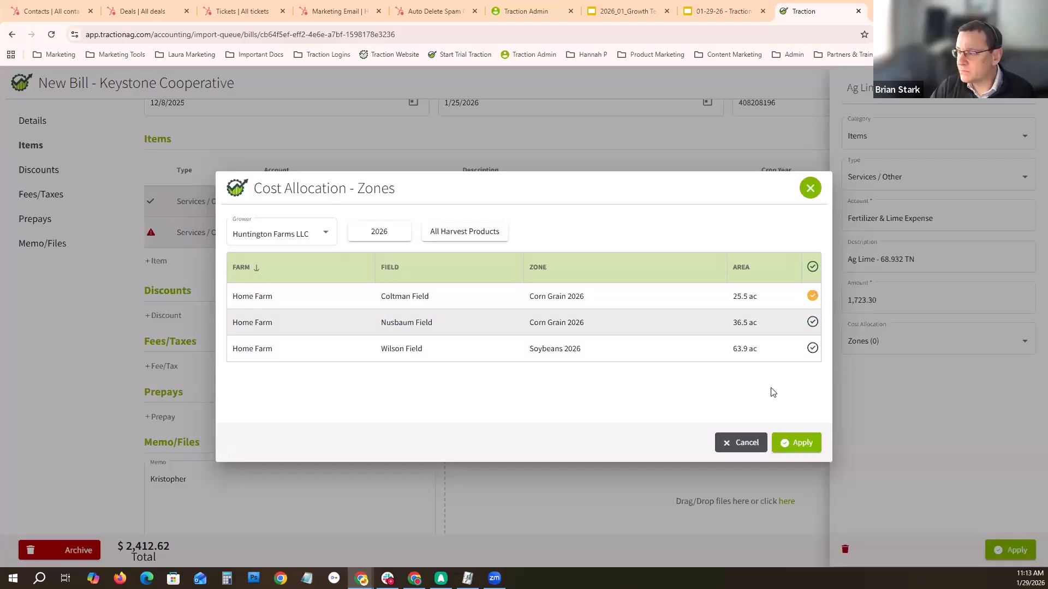
click(743, 444)
Step: Set the Ag Lime line's type back to Inputs, assign Lime as its input and apply the line
click(1023, 179)
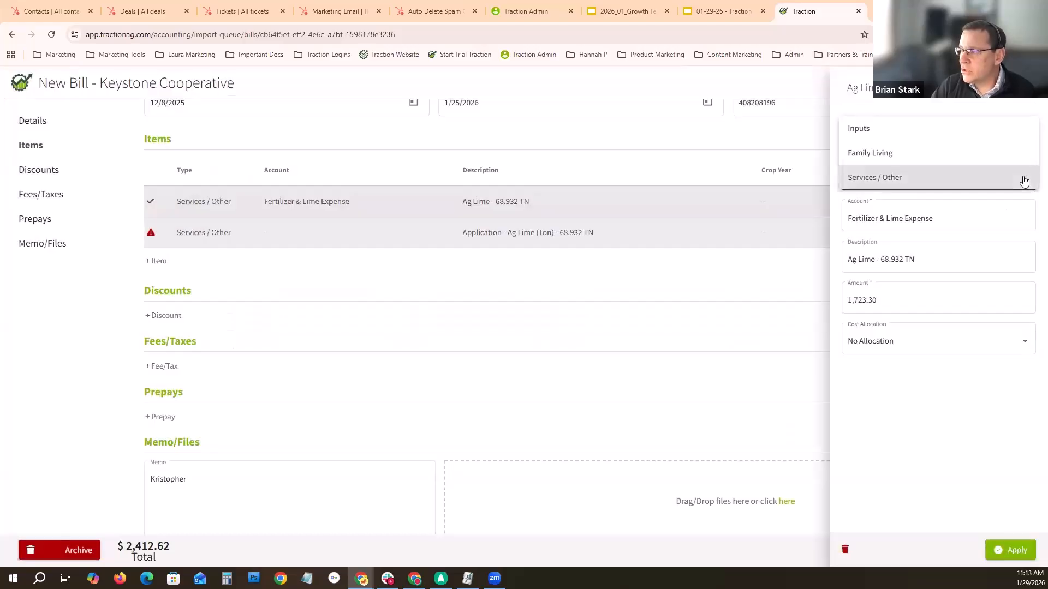
click(879, 131)
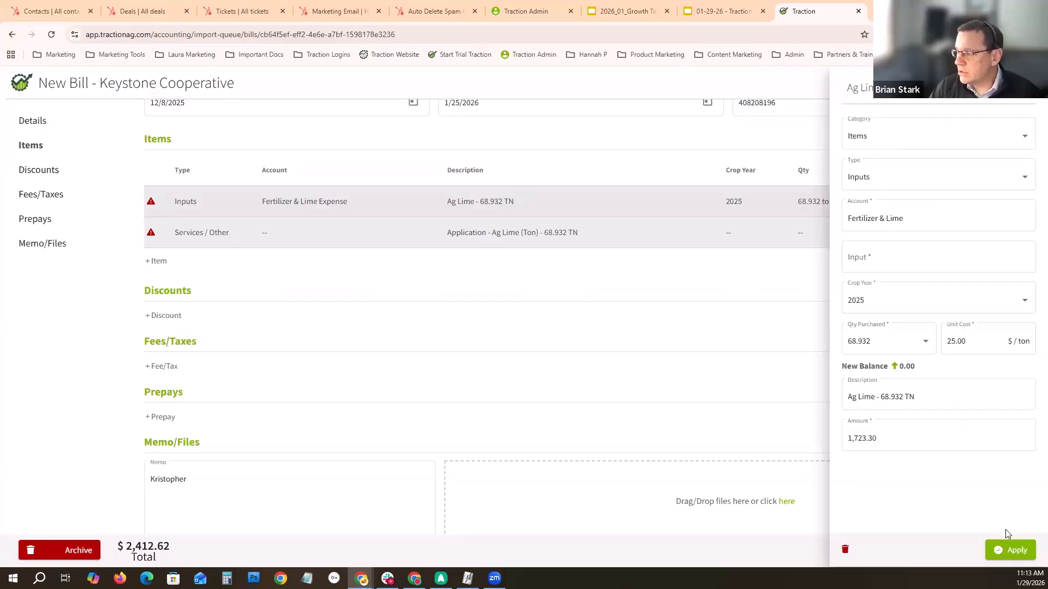
click(1016, 551)
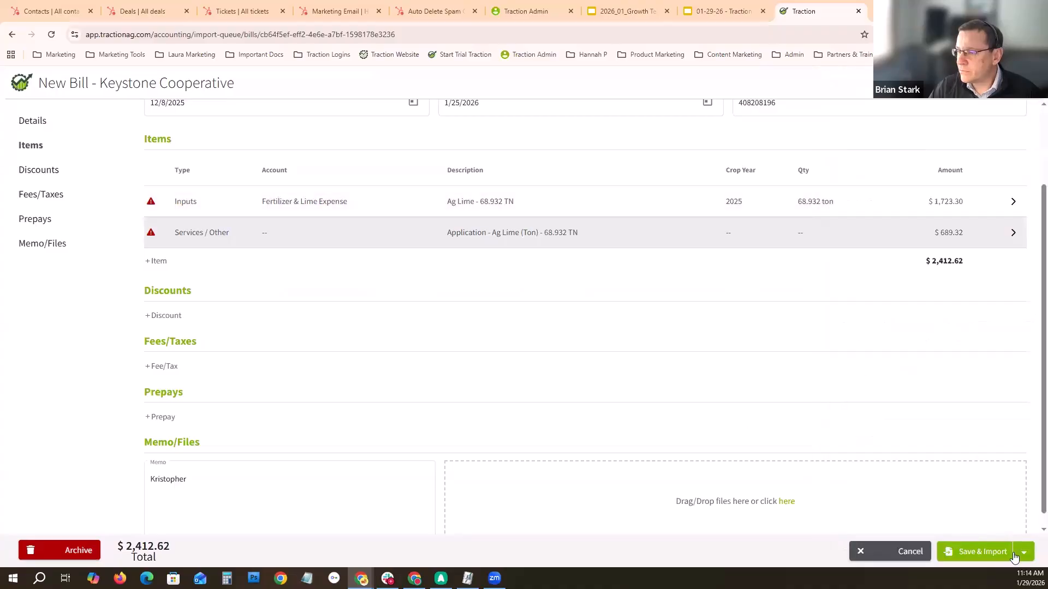
click(904, 203)
click(976, 213)
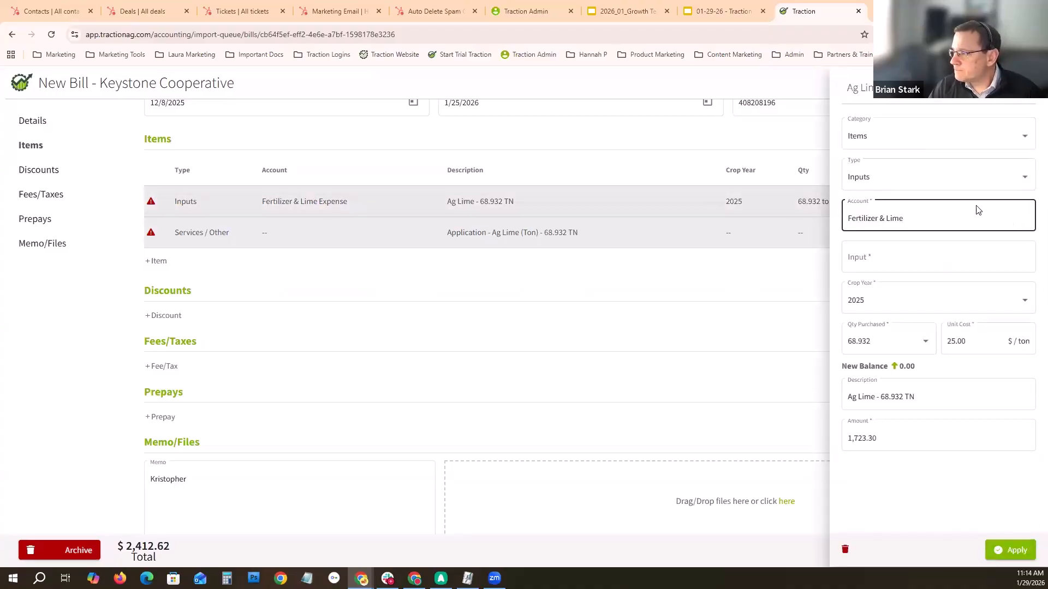
click(929, 256)
click(902, 310)
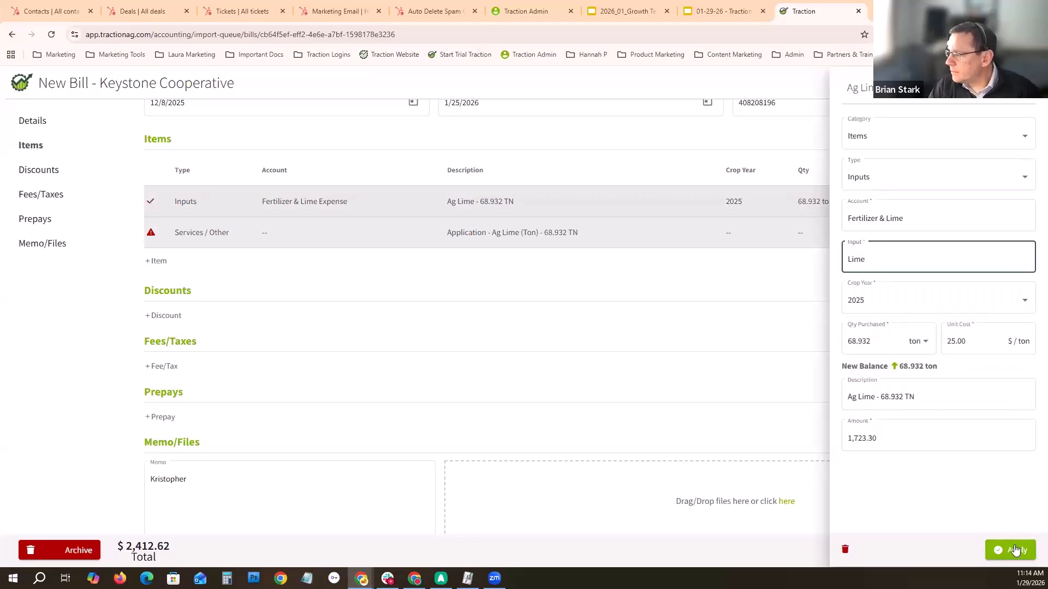
click(1011, 551)
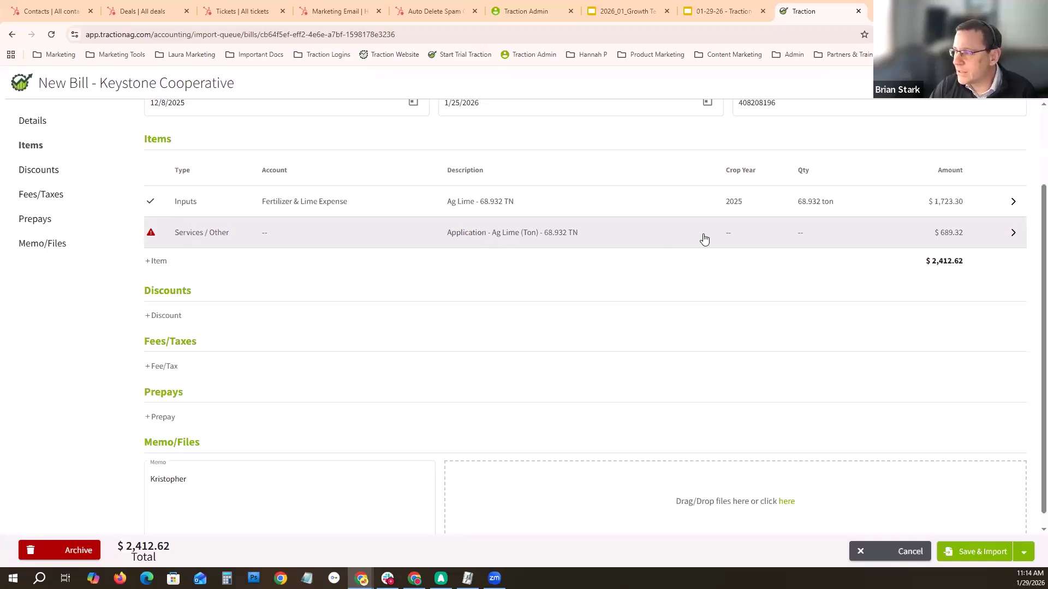
Step: Open the Ag Lime application line item and assign it to the Custom Hire Expense account
click(1012, 233)
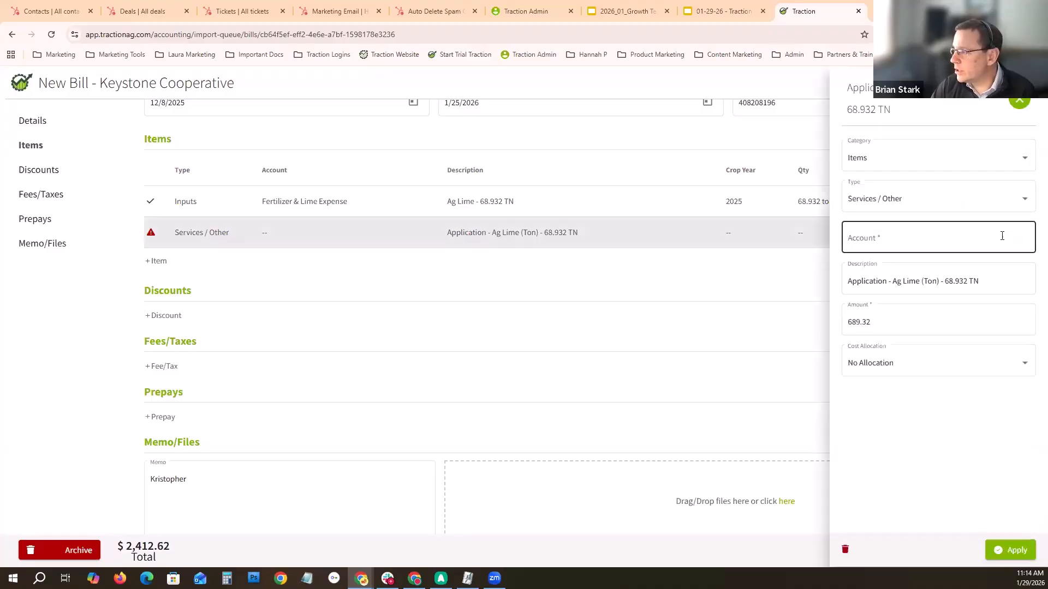
click(1007, 235)
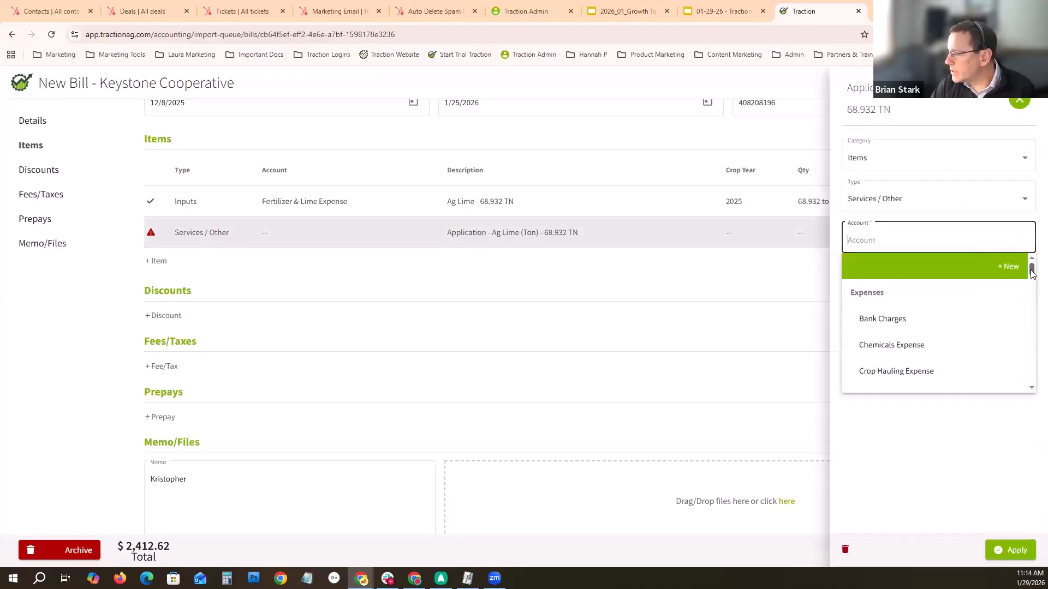
scroll(1031, 273, down, 2)
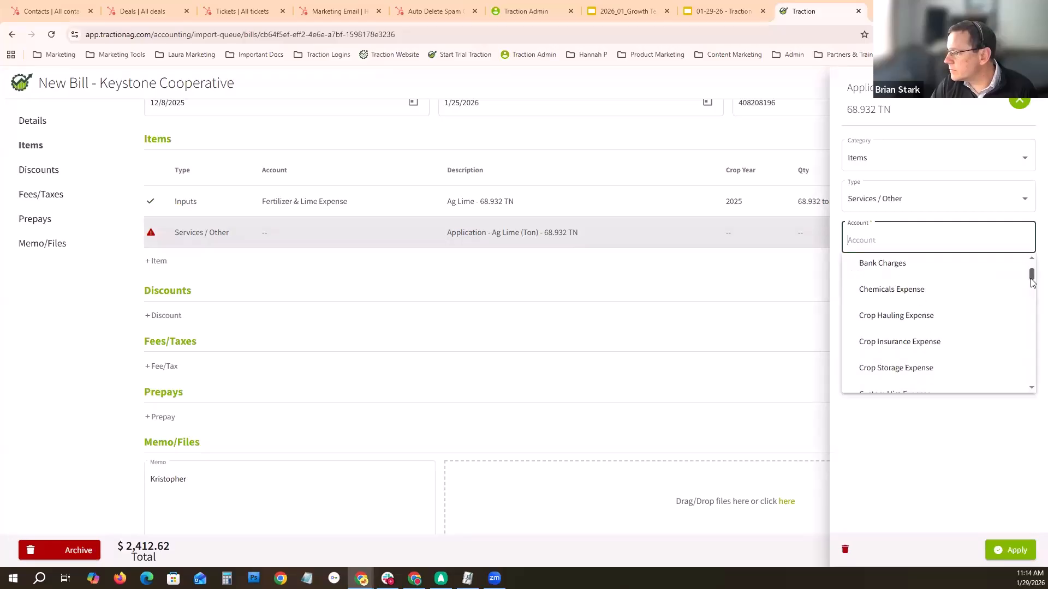
click(919, 345)
Step: Allocate the application line's cost to the Coltman Field Corn Grain 2026 zone and apply the line
click(934, 365)
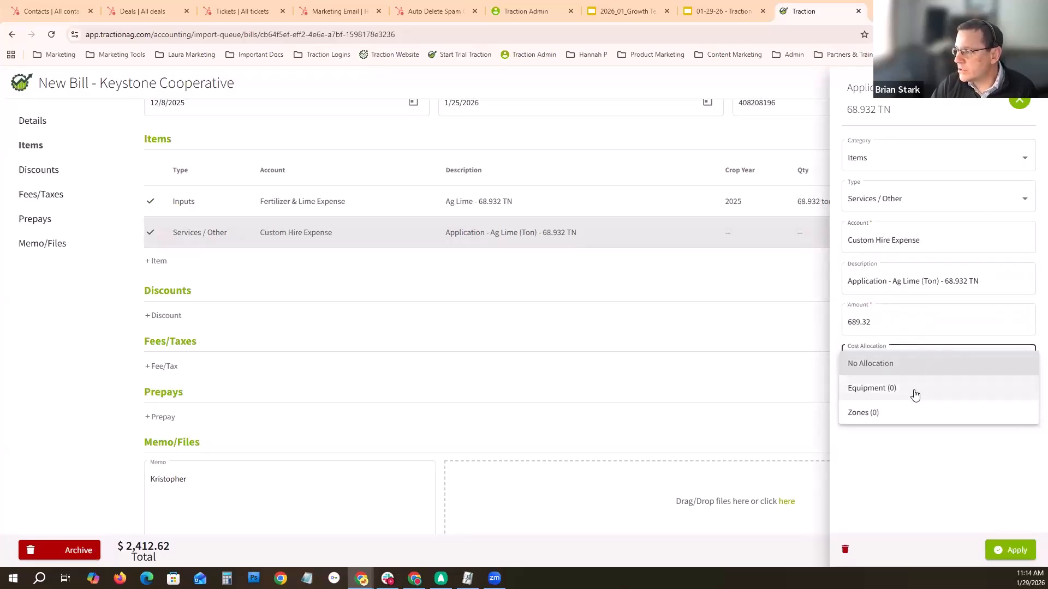
click(876, 413)
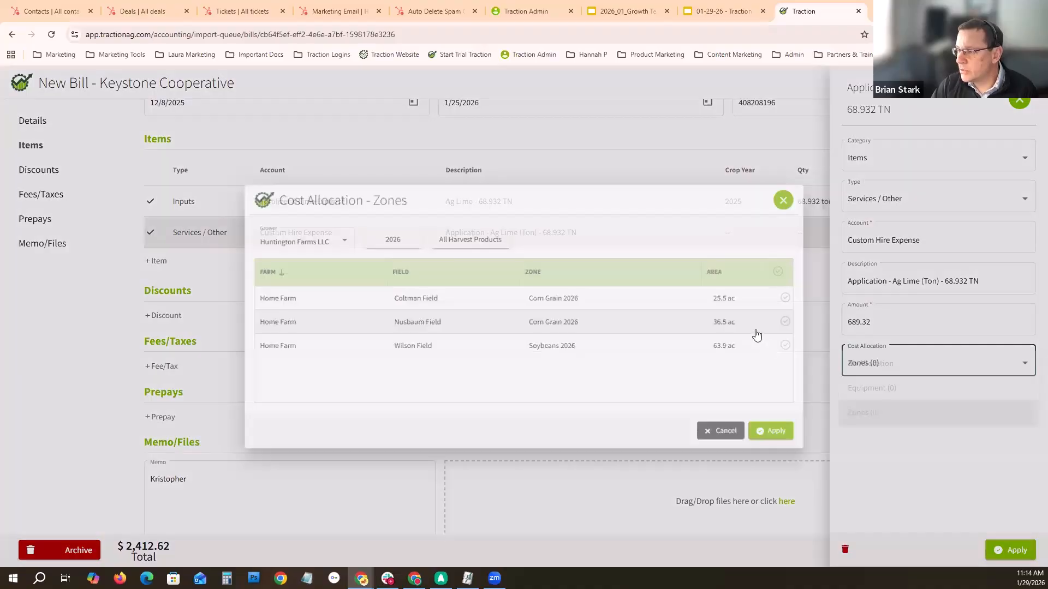
click(812, 296)
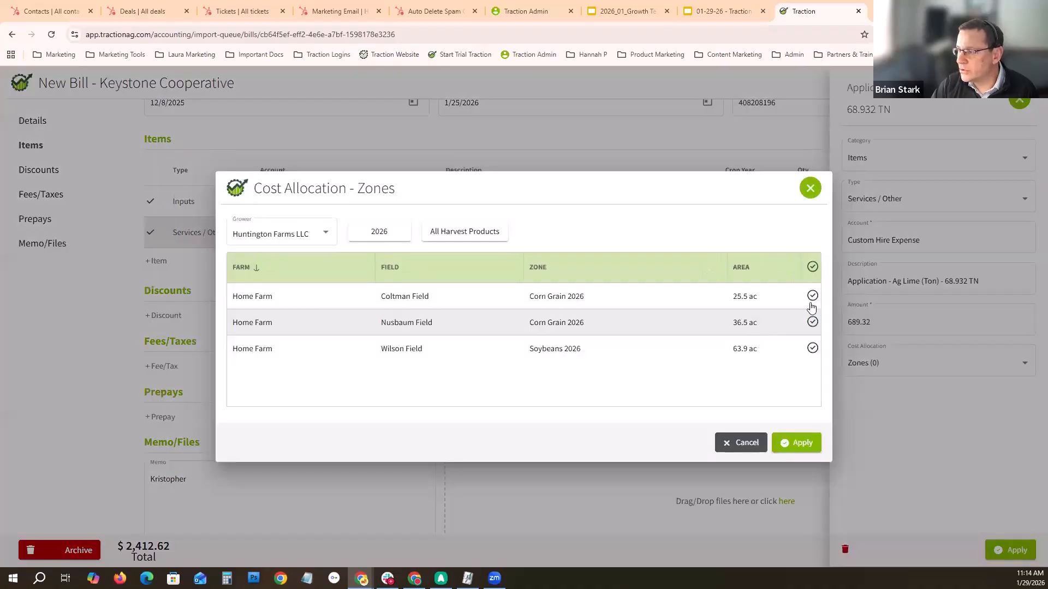
click(802, 443)
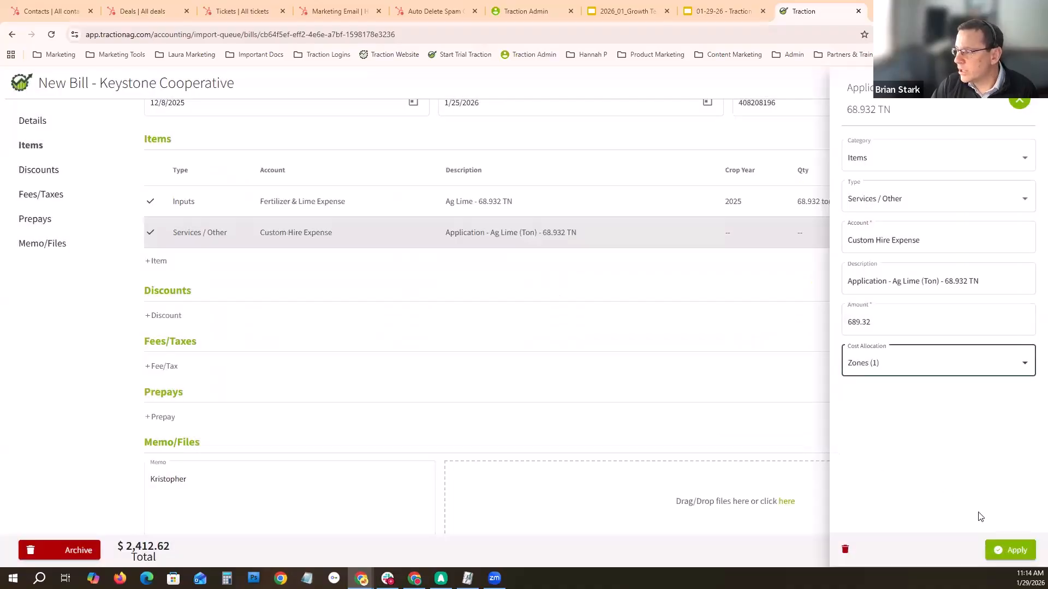
click(1013, 549)
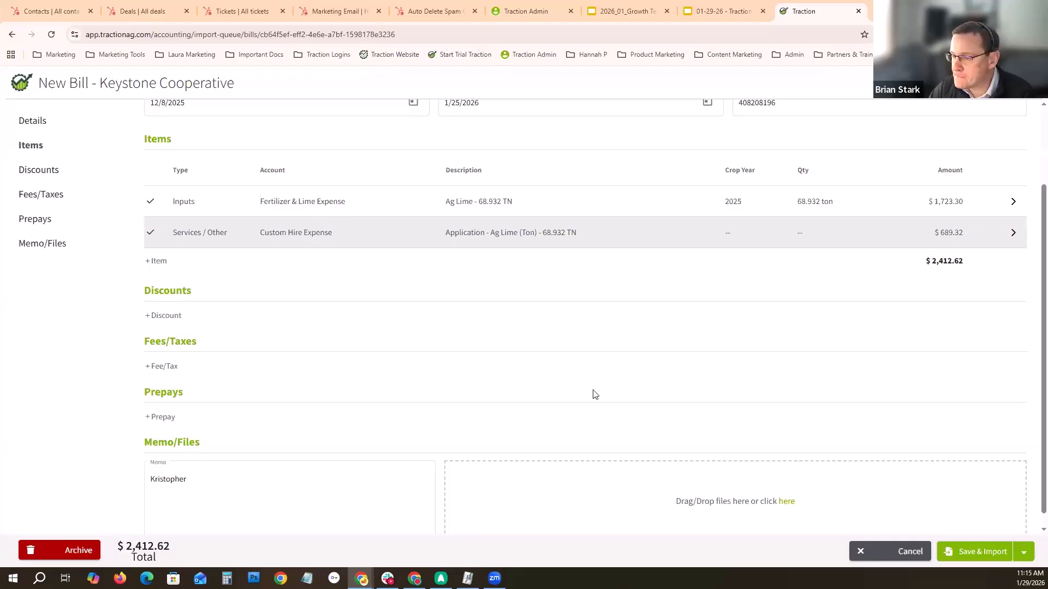
Step: Review the completed bill, then save and import it, updating the input cost and the related field records
scroll(1033, 368, down, 1)
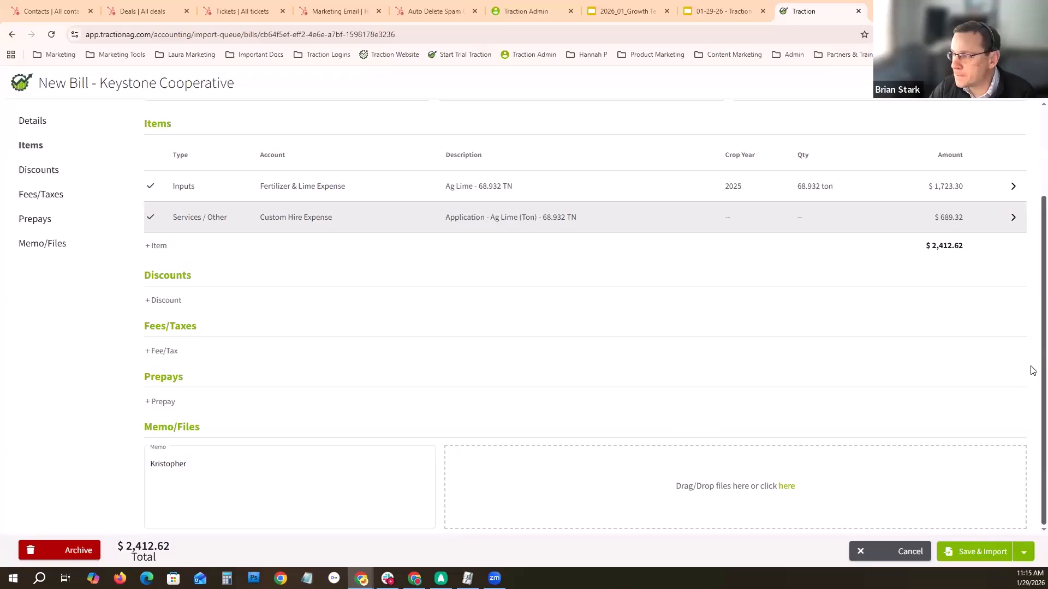
scroll(1032, 341, up, 1)
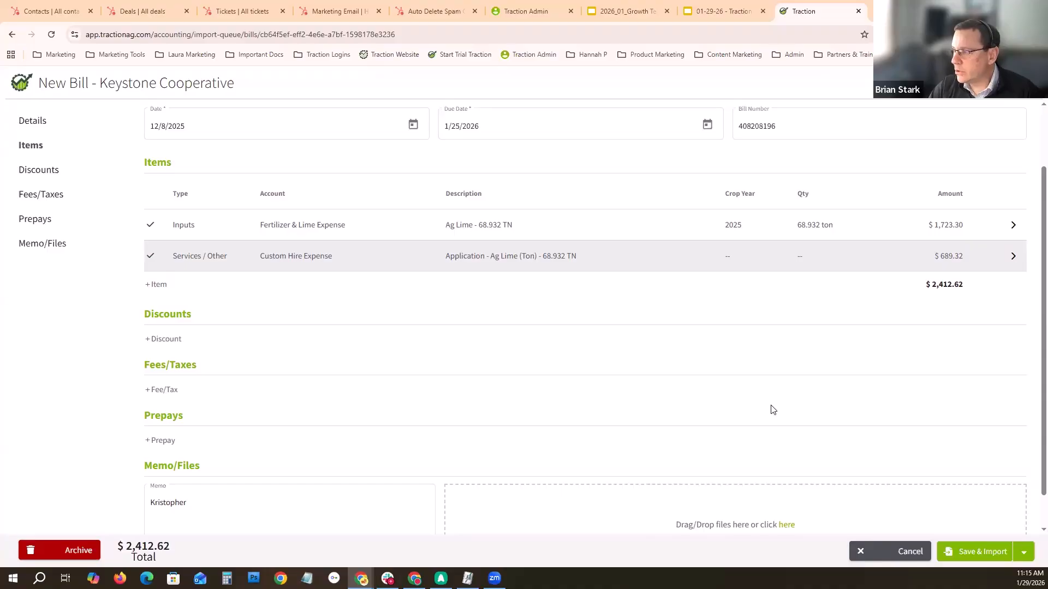
click(979, 552)
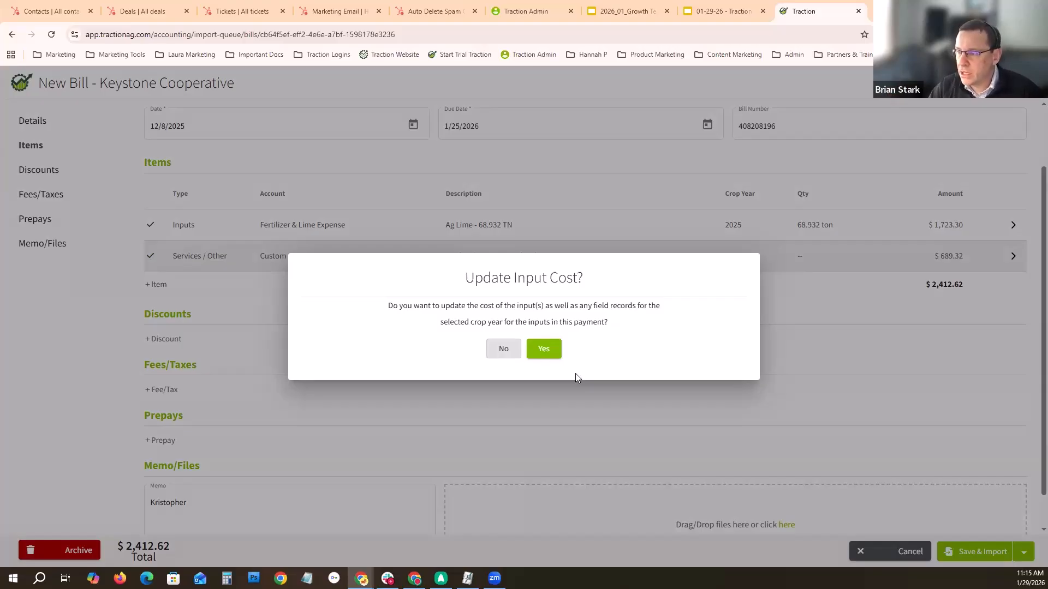
click(544, 349)
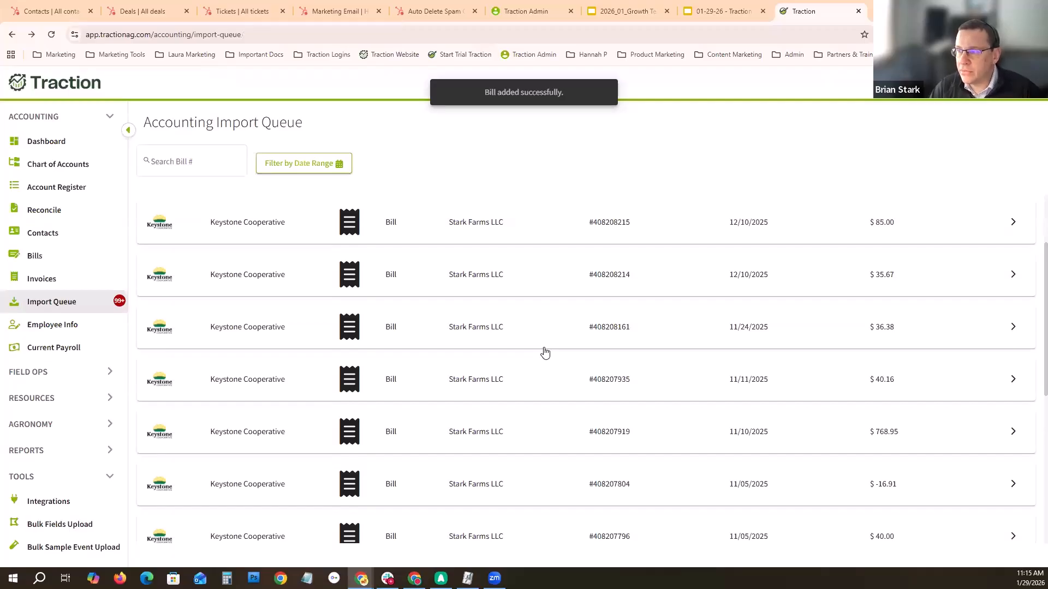
Step: Open the imported Keystone Cooperative bill dated 12/08/2025 from the bills list, review its line items and close it without saving
click(35, 256)
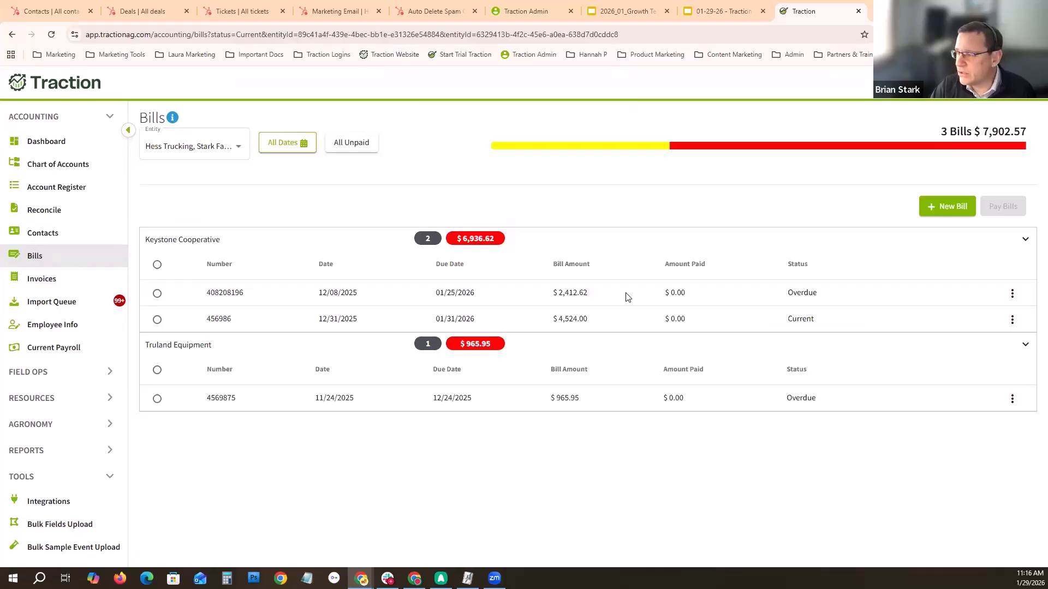
click(1013, 294)
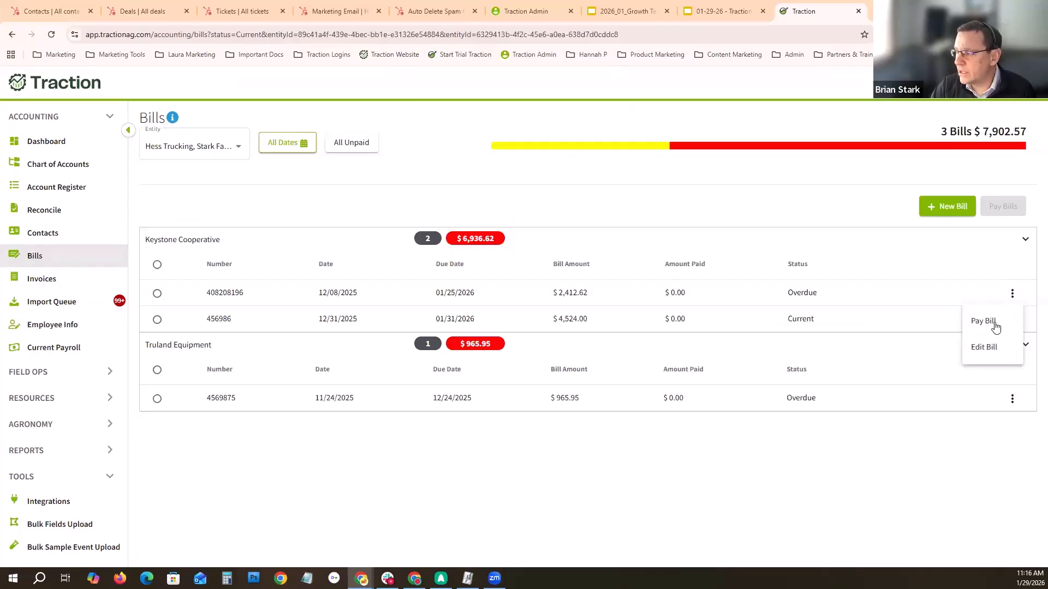
click(983, 348)
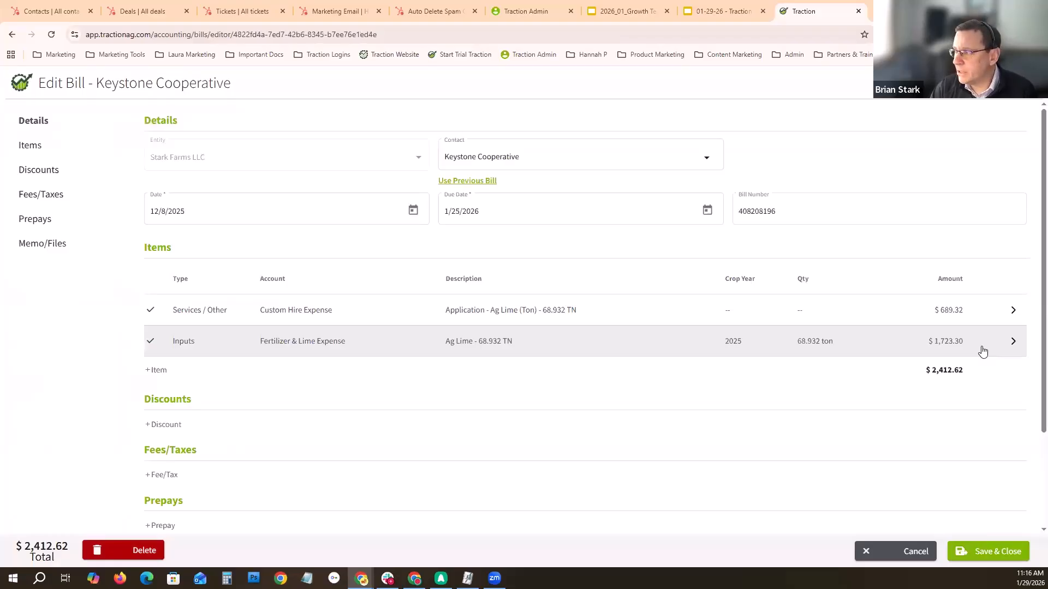
click(908, 551)
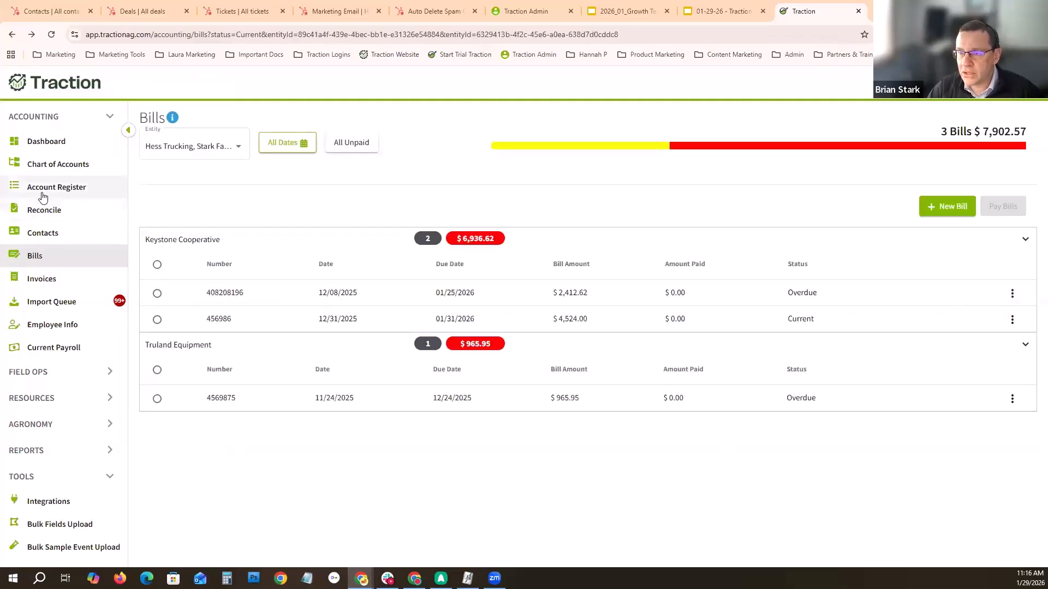
Step: Find the Keystone Cooperative bill dated 10/09/2025 in the accounting import queue, review its fertilizer and application lines and close it
click(44, 304)
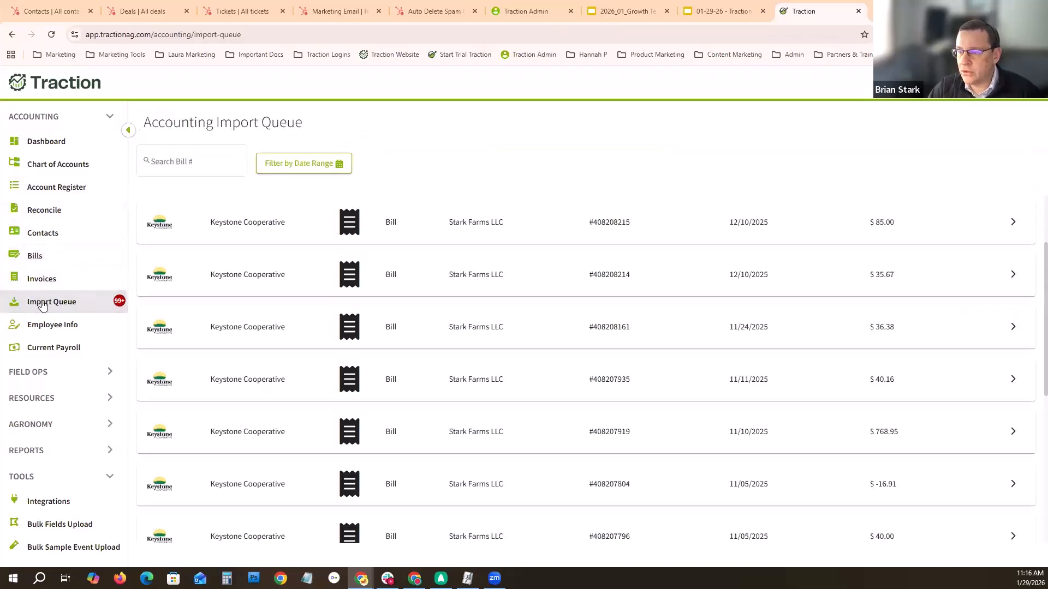
scroll(786, 459, down, 5)
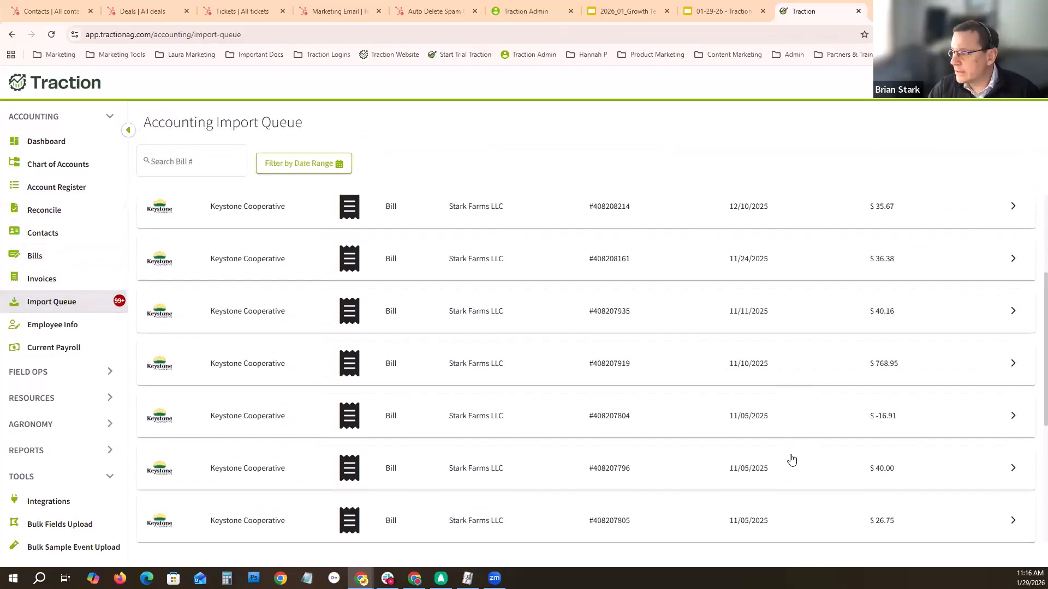
scroll(761, 460, down, 1)
scroll(768, 481, down, 3)
scroll(772, 497, down, 1)
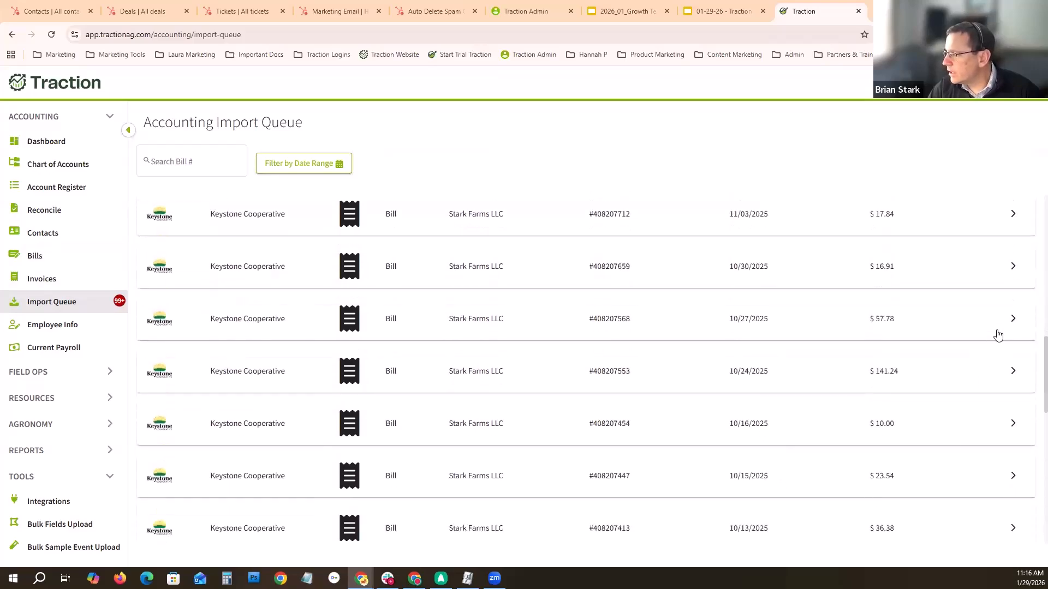
scroll(1031, 382, down, 3)
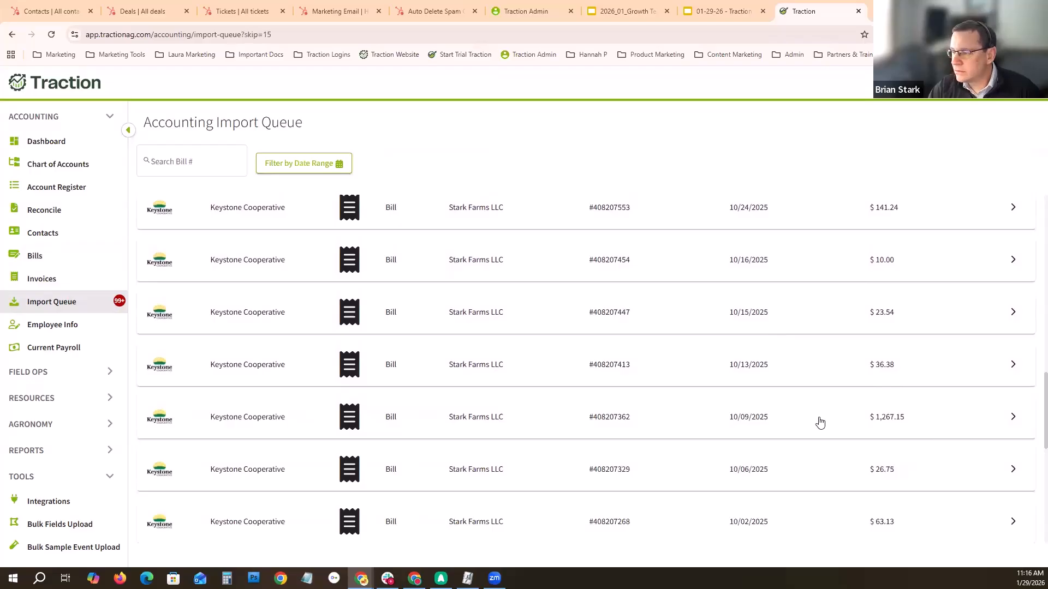
click(908, 424)
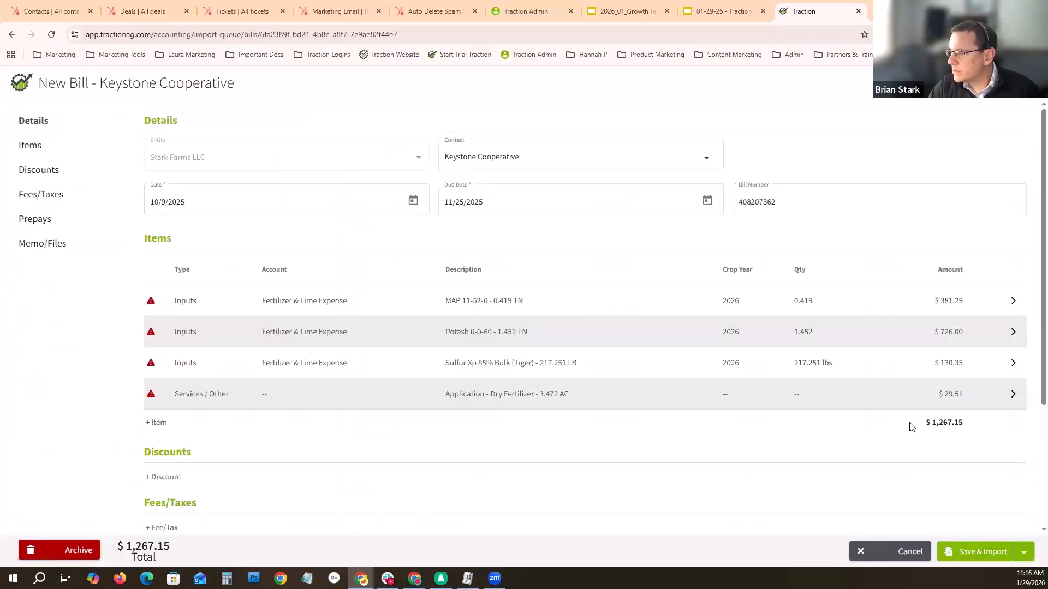
click(908, 547)
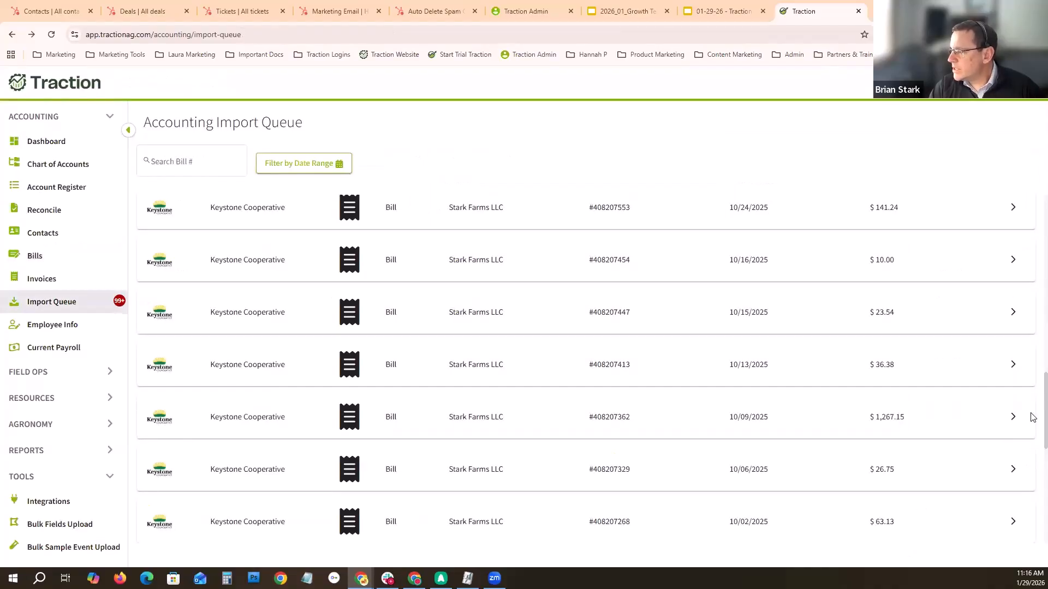
Step: Examine the chemical line items of the Keystone Cooperative bill dated 09/11/2025 in the import queue, leaving it unimported
scroll(1033, 431, down, 2)
scroll(1033, 451, down, 10)
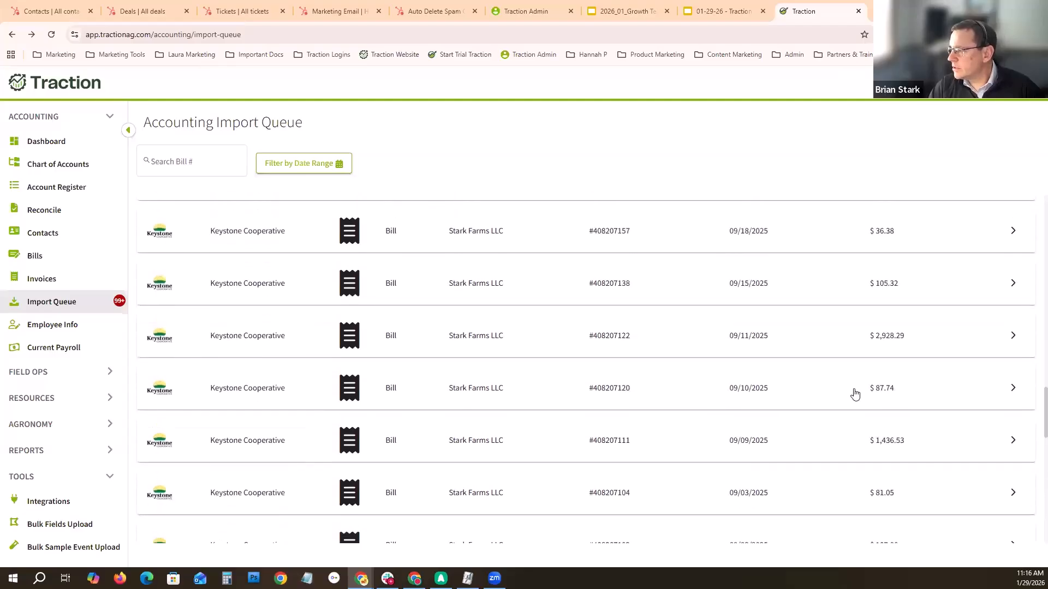
click(819, 334)
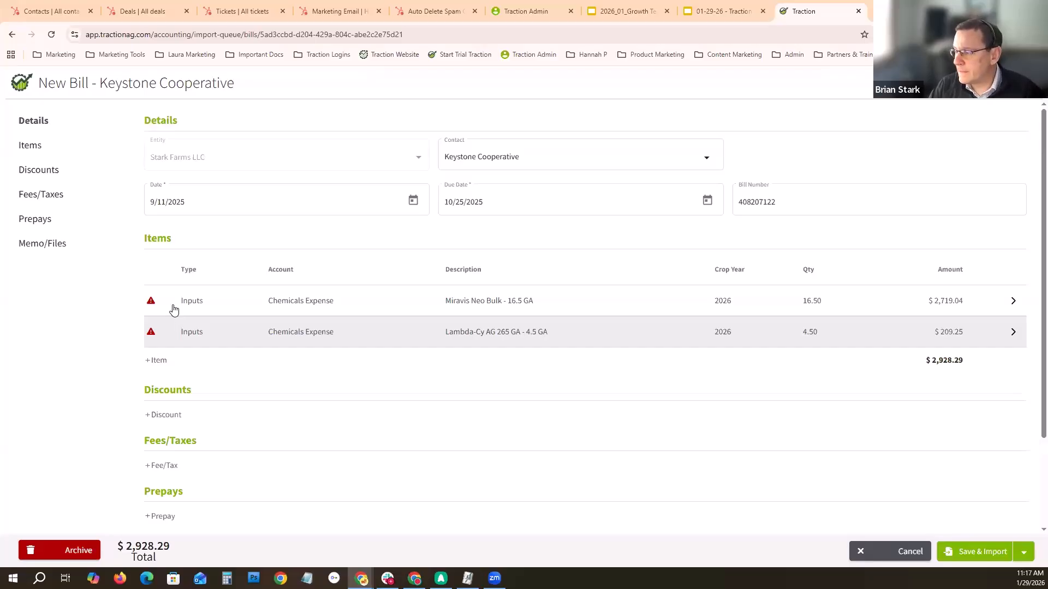
click(881, 554)
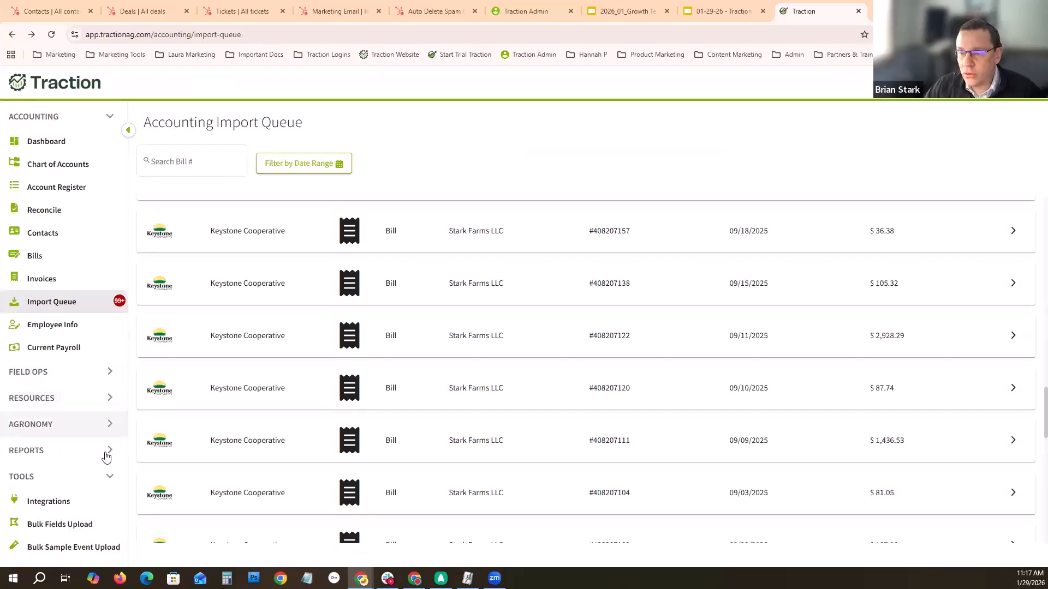
Step: Run the Accounts Payable Report for Stark Farms LLC only, excluding Hess Trucking, as of 1/29/2026
click(100, 455)
scroll(99, 459, down, 1)
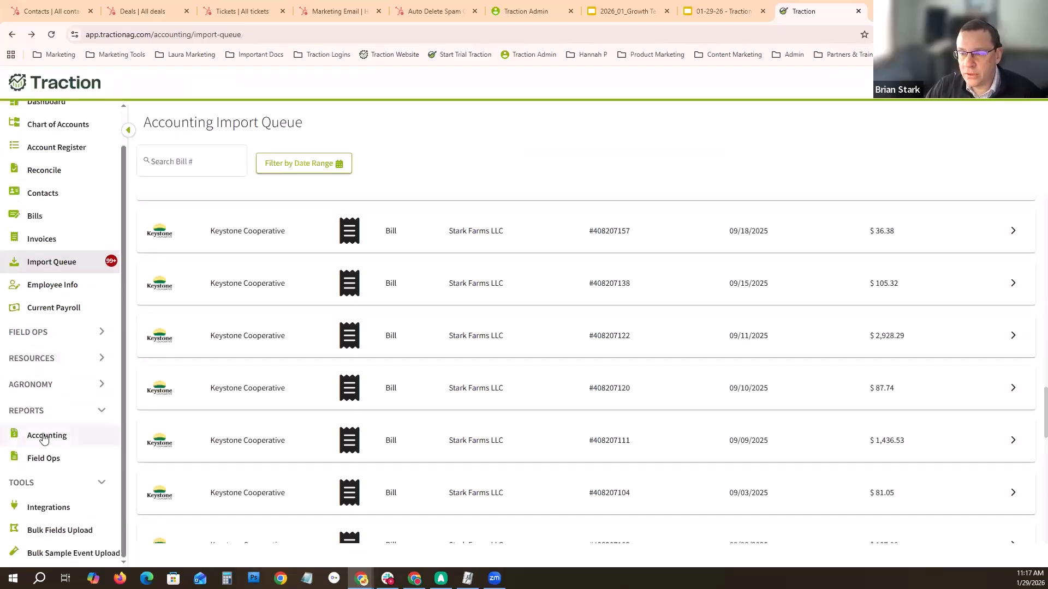
click(45, 436)
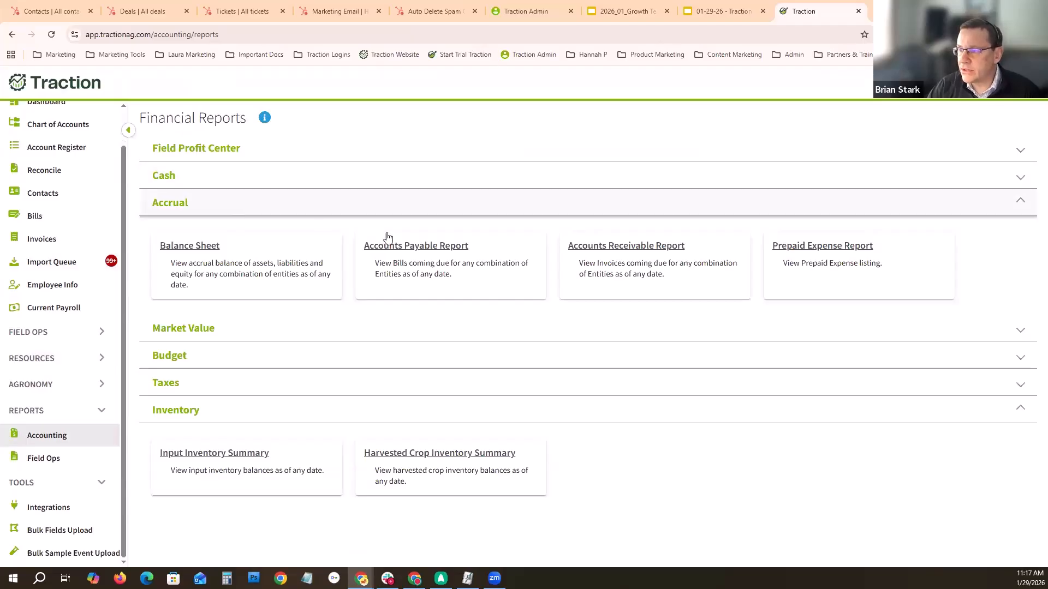
click(428, 249)
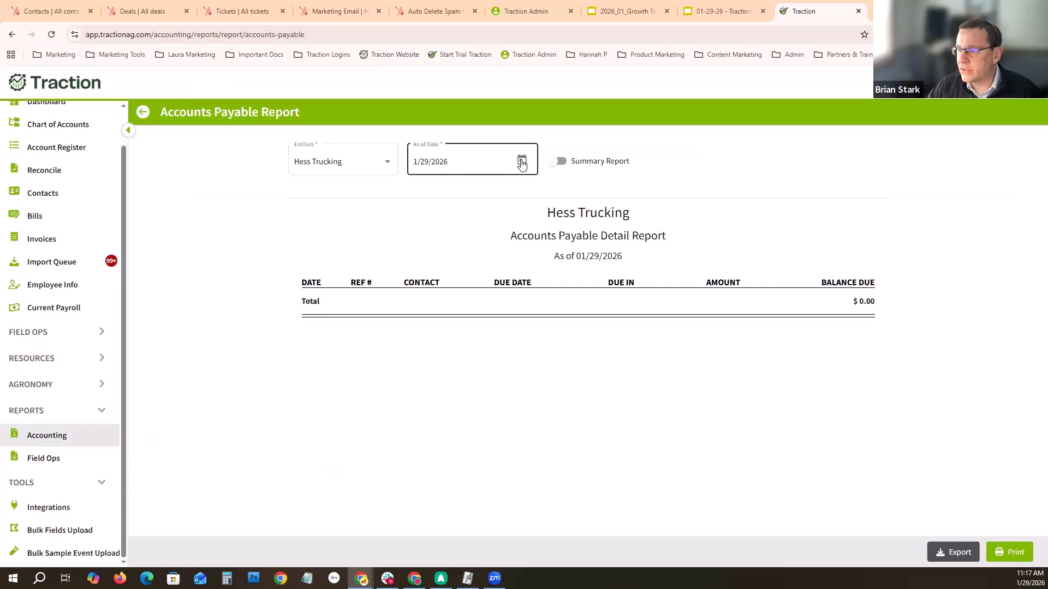
click(386, 164)
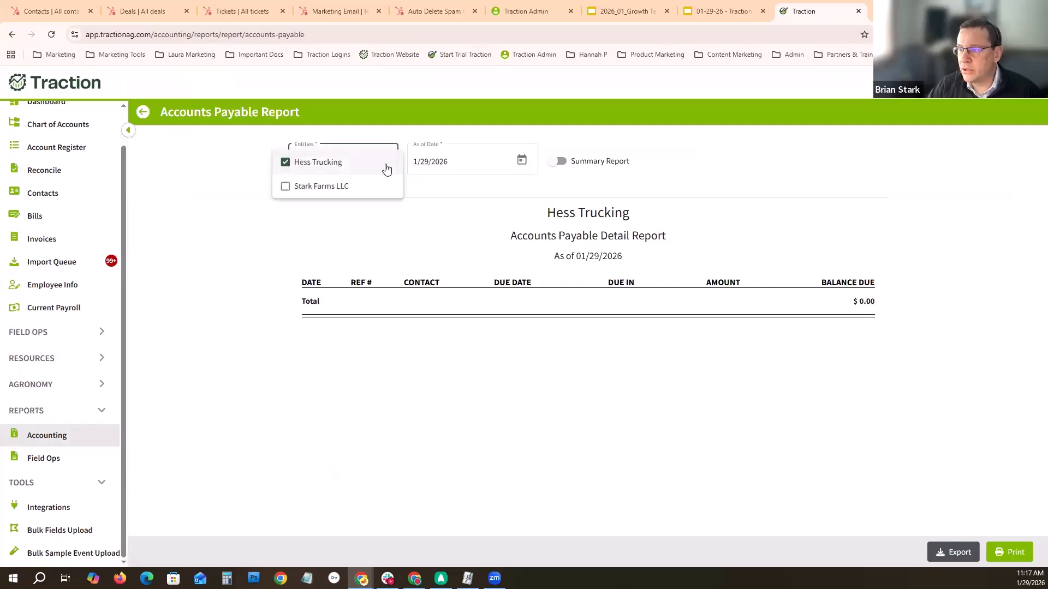
click(285, 164)
click(284, 188)
click(313, 221)
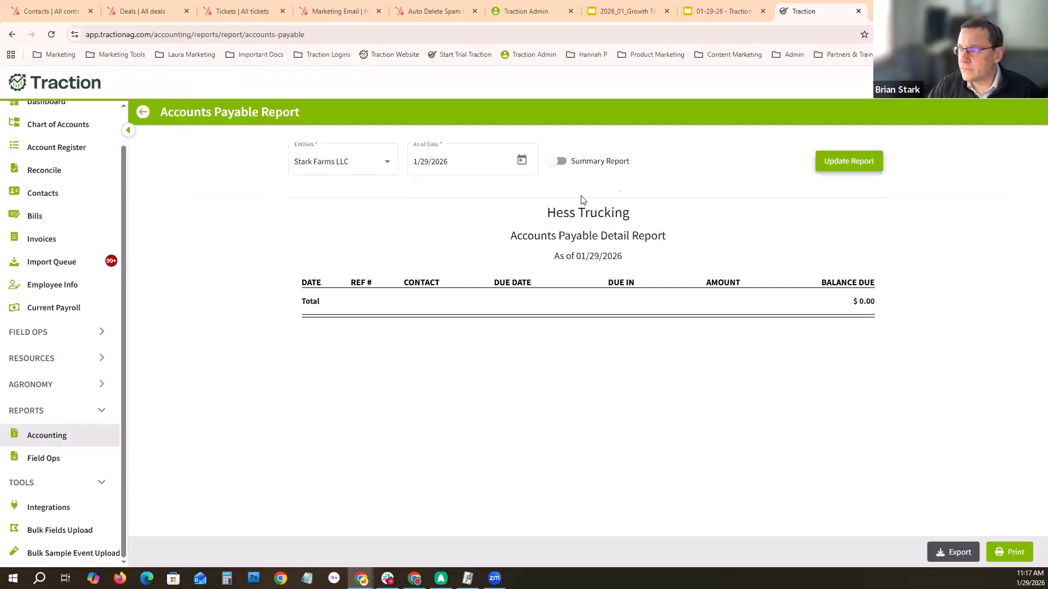
click(846, 165)
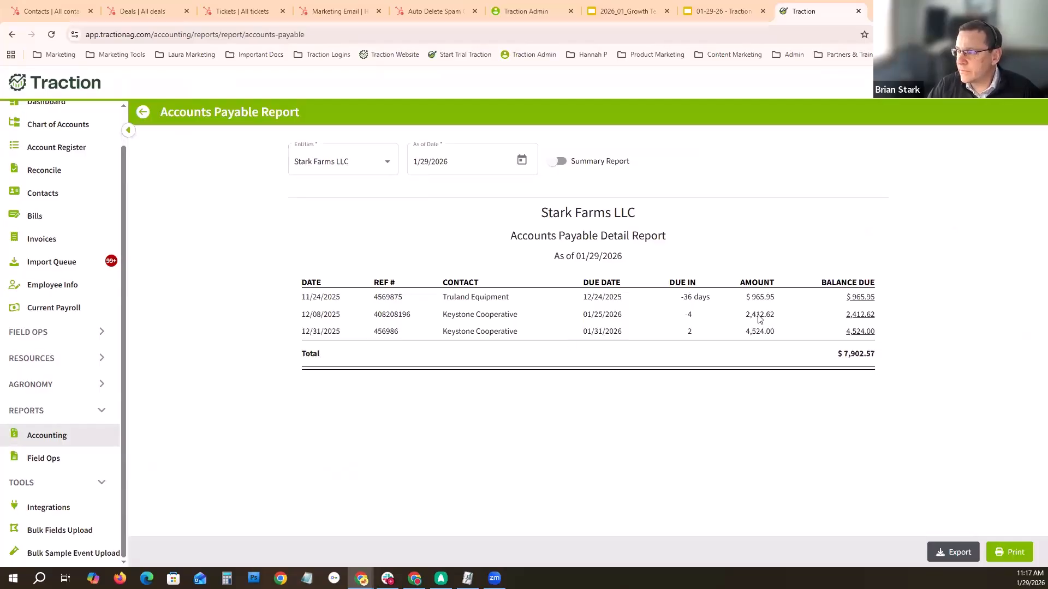
Step: Open the Keystone Cooperative bill dated 12/08/2025 from its balance in the report, cancel out and return to the financial reports
click(858, 318)
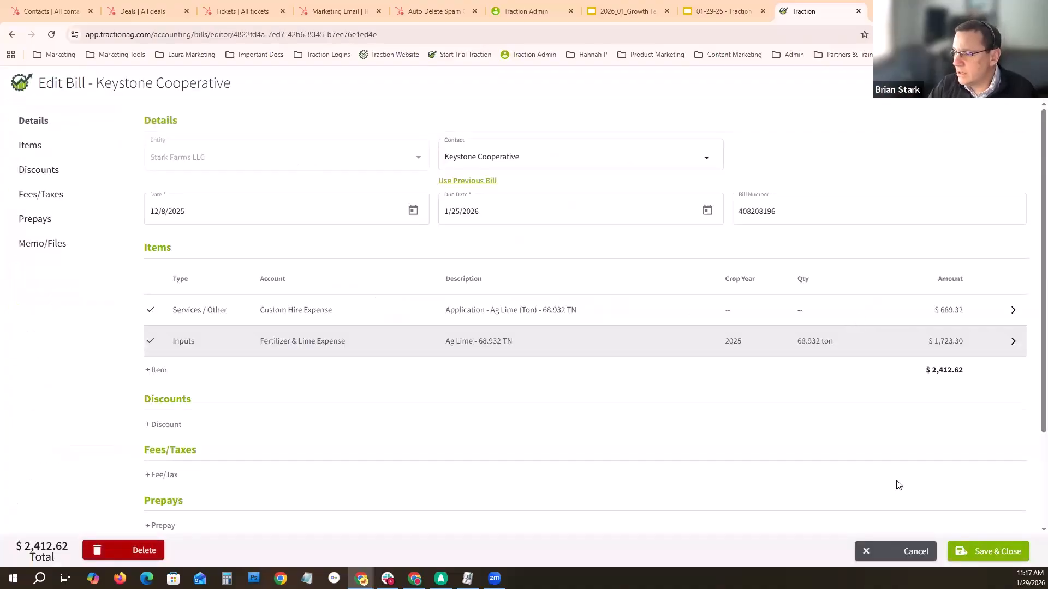
click(901, 553)
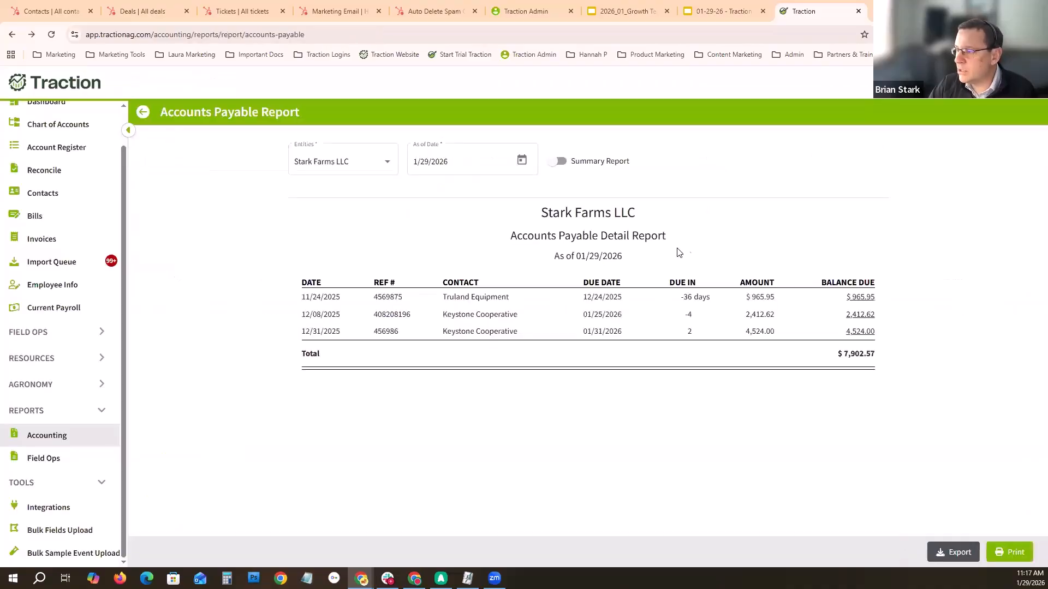
click(144, 111)
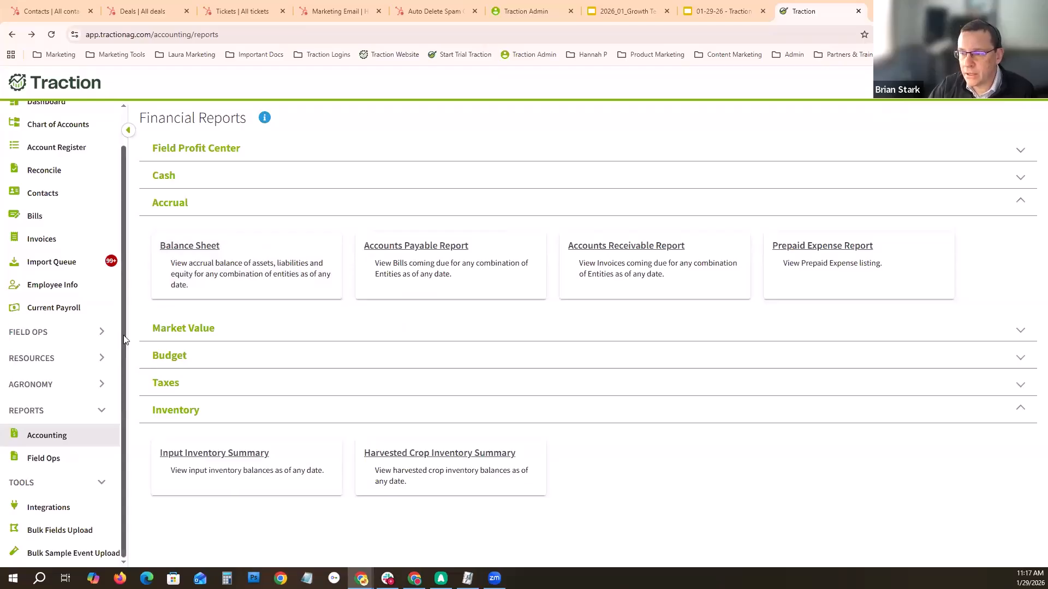
Step: Open the Field Ops import queue and examine the application and harvest records waiting for import
scroll(124, 364, up, 1)
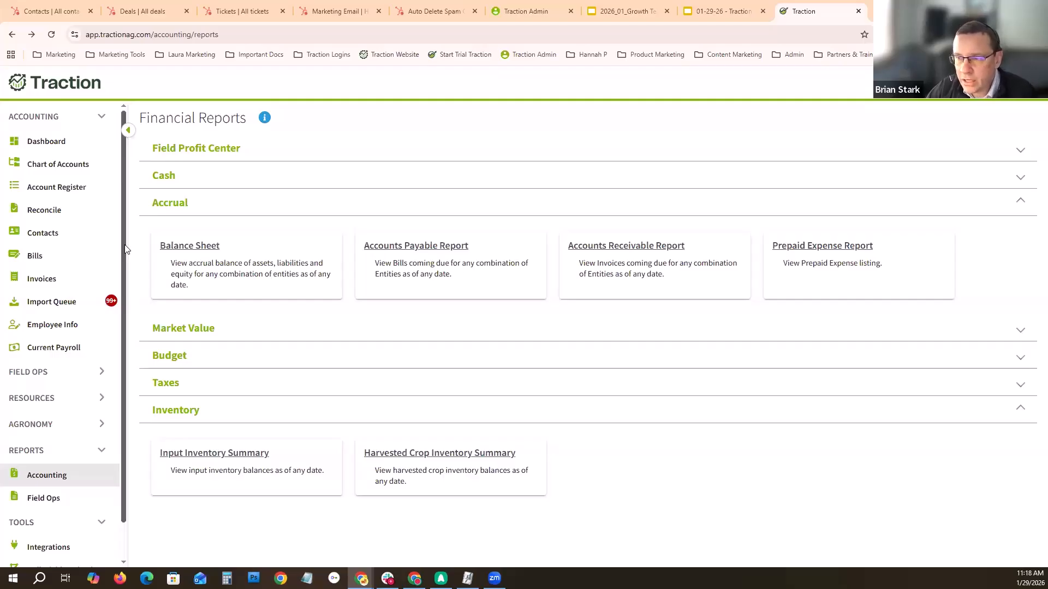
click(101, 372)
scroll(106, 376, down, 3)
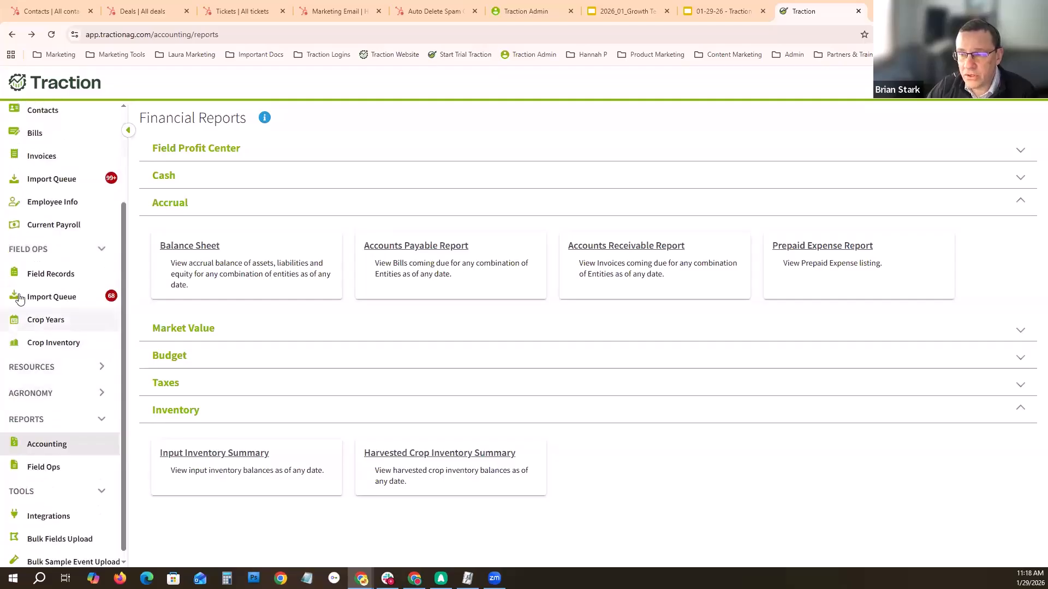
click(53, 303)
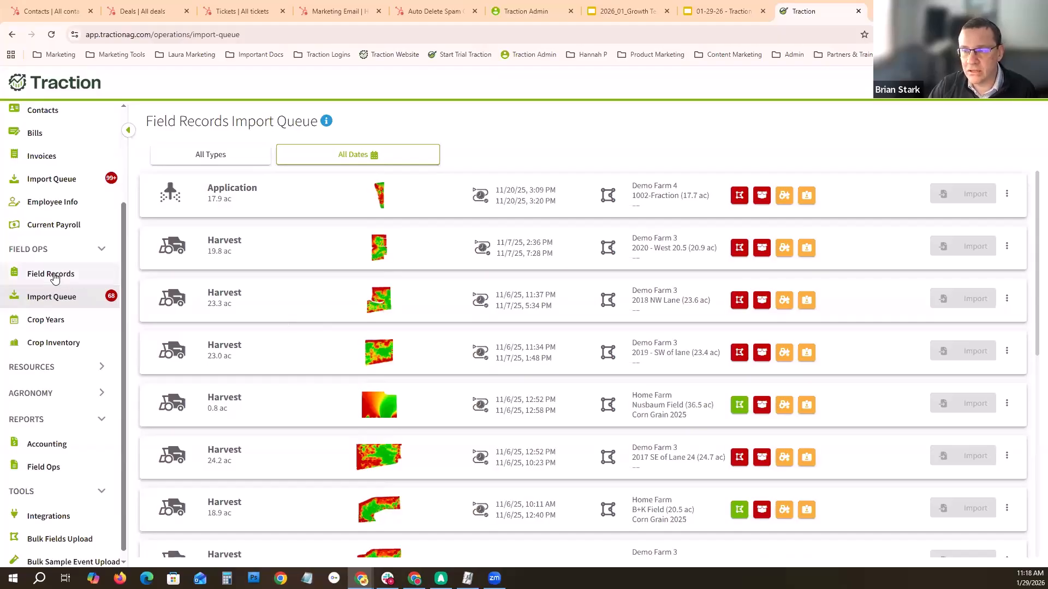
Step: Open the field records, view those for crop year 2025 and set the year filter back to 2026
click(53, 275)
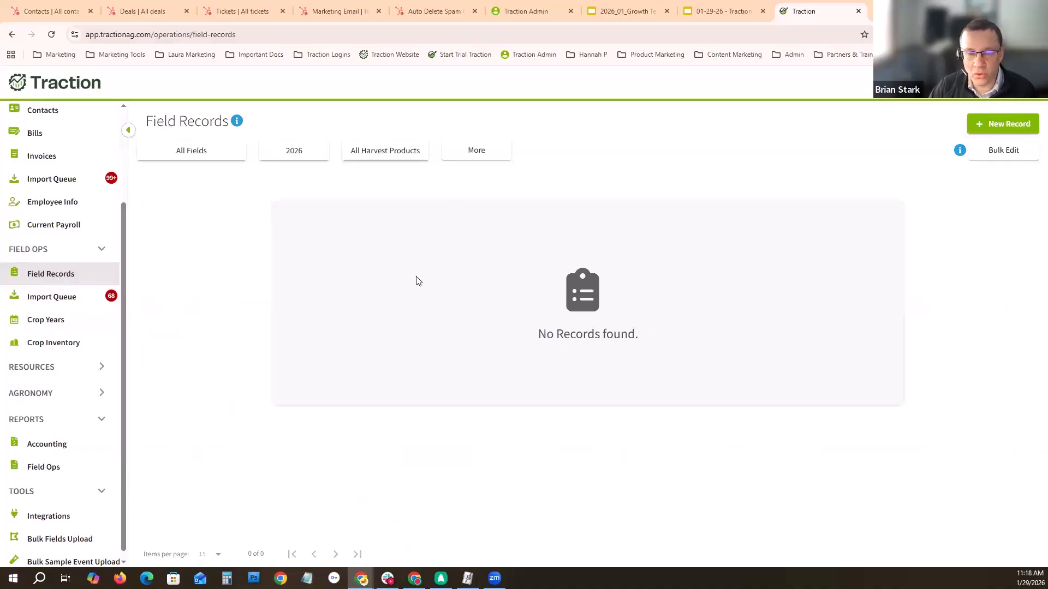
click(296, 157)
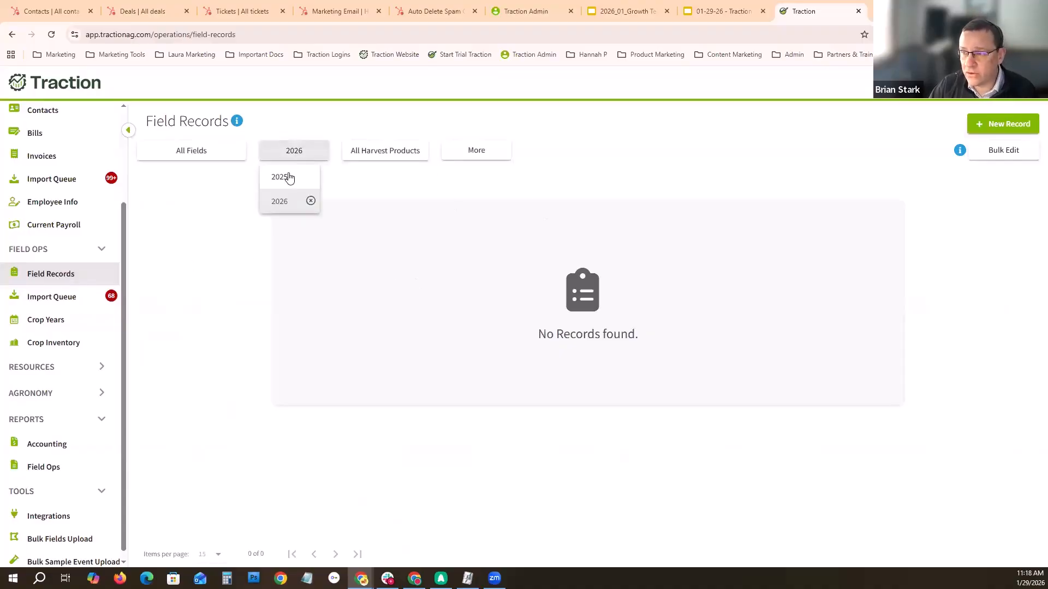
click(283, 178)
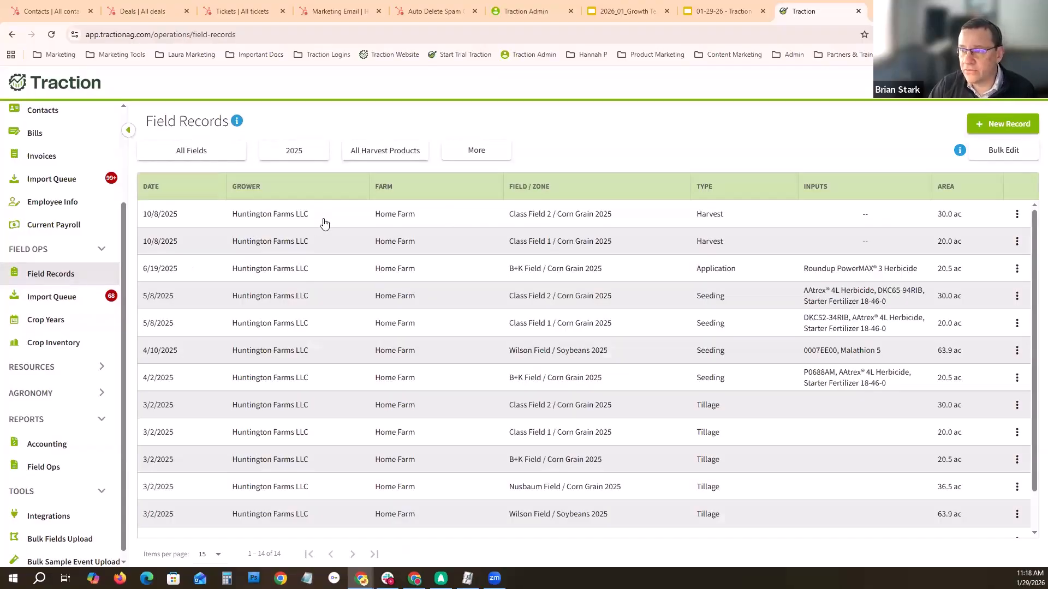
click(295, 155)
click(284, 201)
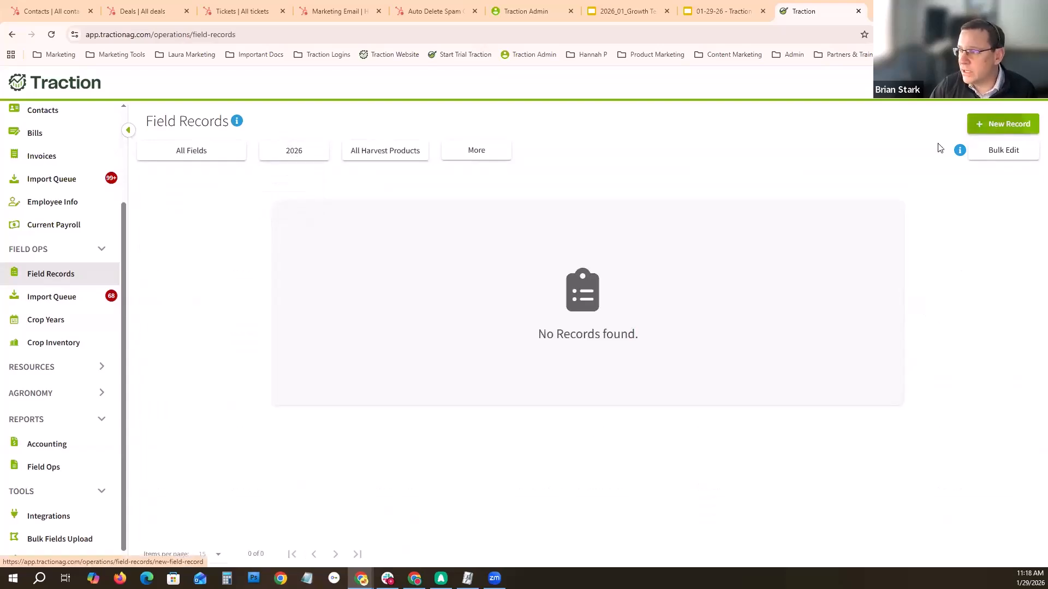
Step: Start a new seeding field record and assign it to the Coltman Field Corn Grain 2025 zone
click(996, 124)
click(521, 264)
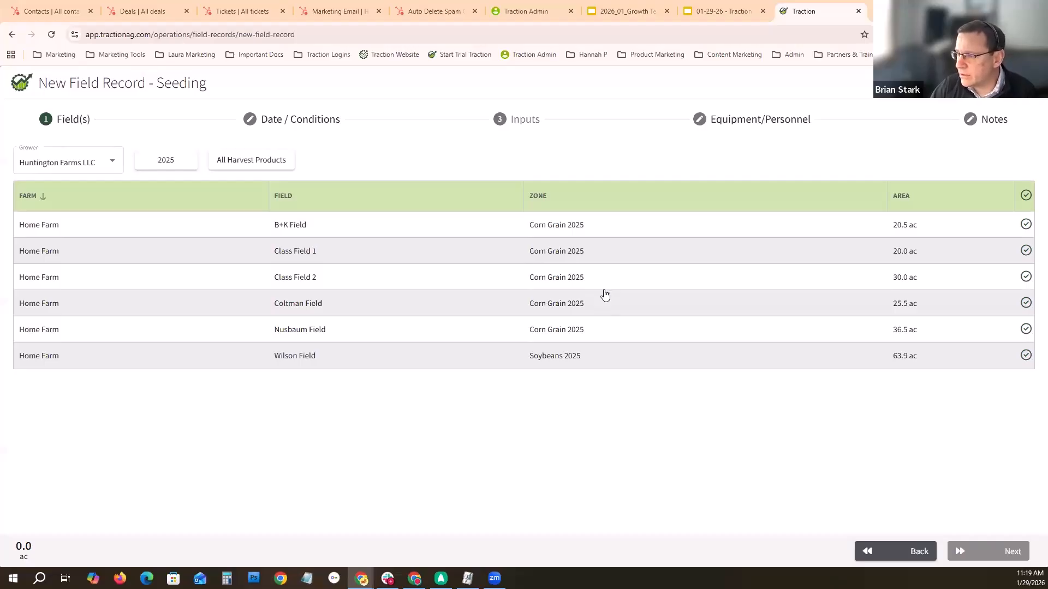
click(1026, 304)
click(1007, 552)
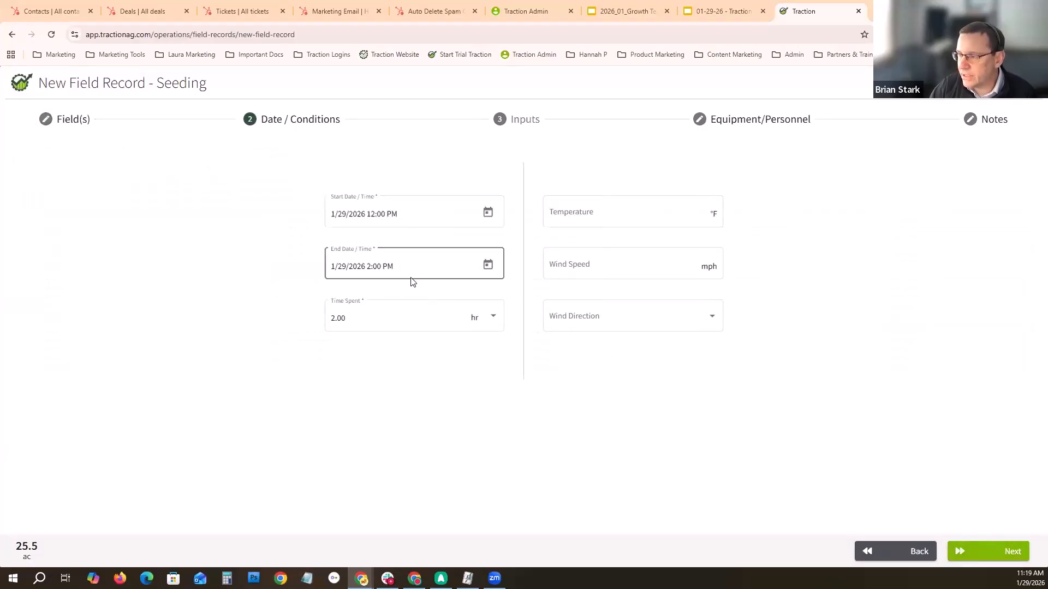
Step: Record the seeding conditions with a temperature of 65 °F, a wind speed of 60 mph and a wind direction, and continue to the inputs
click(646, 214)
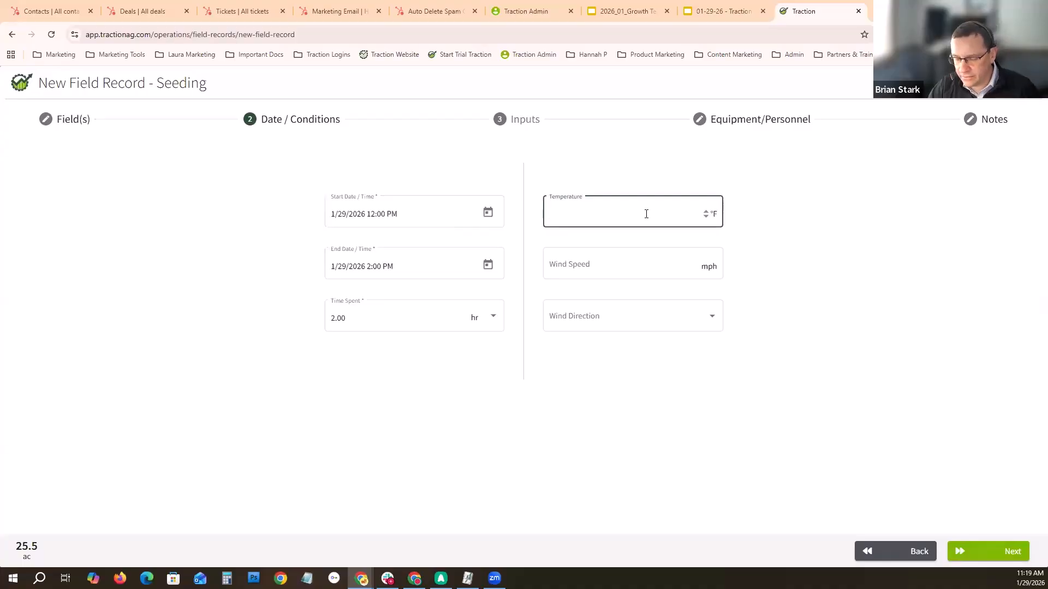
text(65)
click(623, 264)
text(60)
click(610, 326)
click(602, 355)
click(1001, 552)
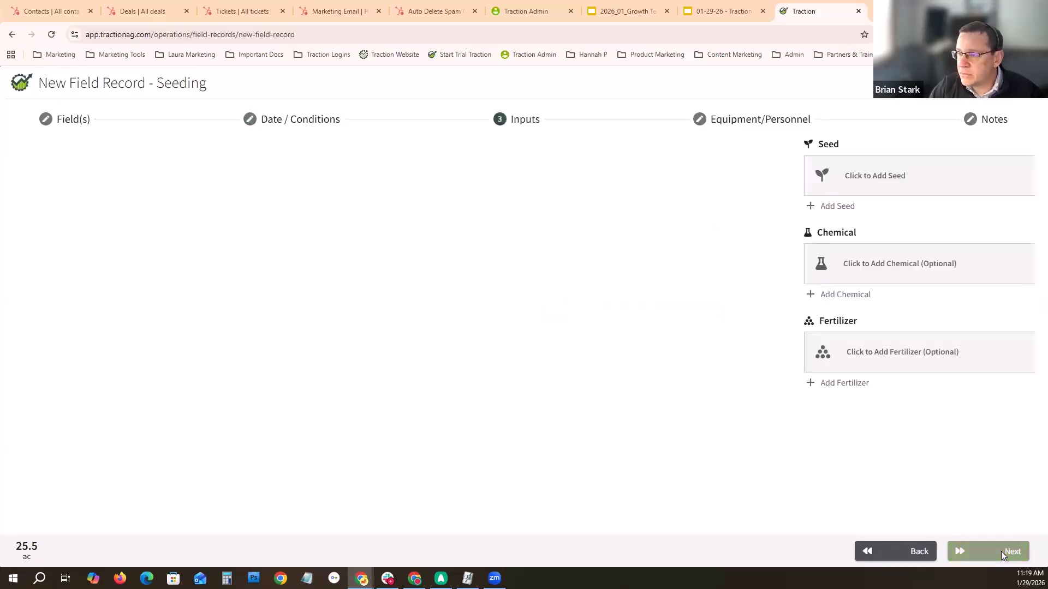
Step: Add DKC52-34RIB seed, AAtrex 4L Herbicide and Lime fertilizer as the record's inputs, and continue to the equipment and personnel
click(87, 175)
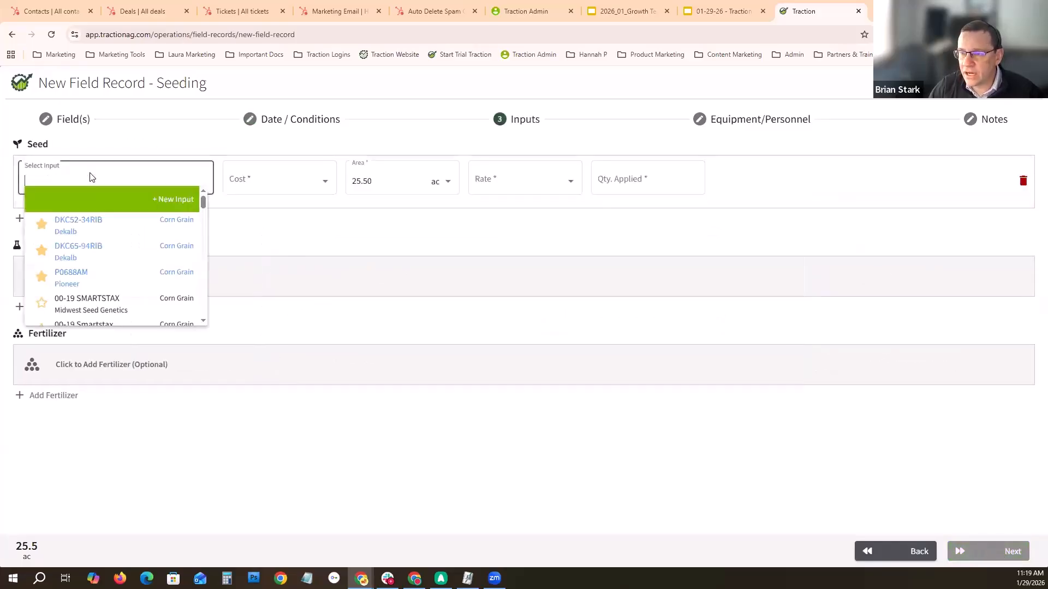
click(80, 224)
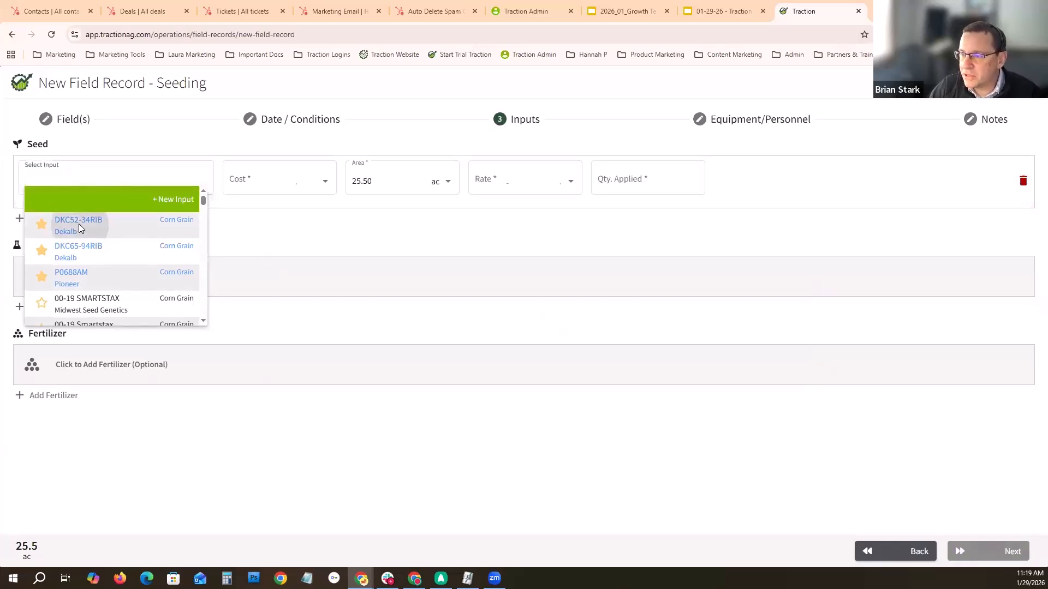
click(97, 279)
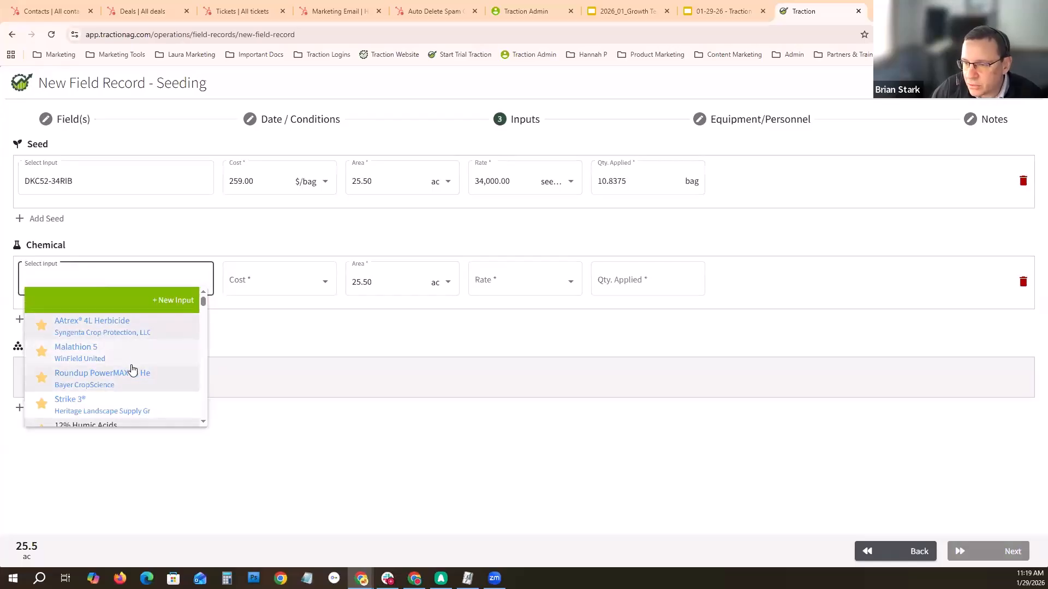
click(73, 330)
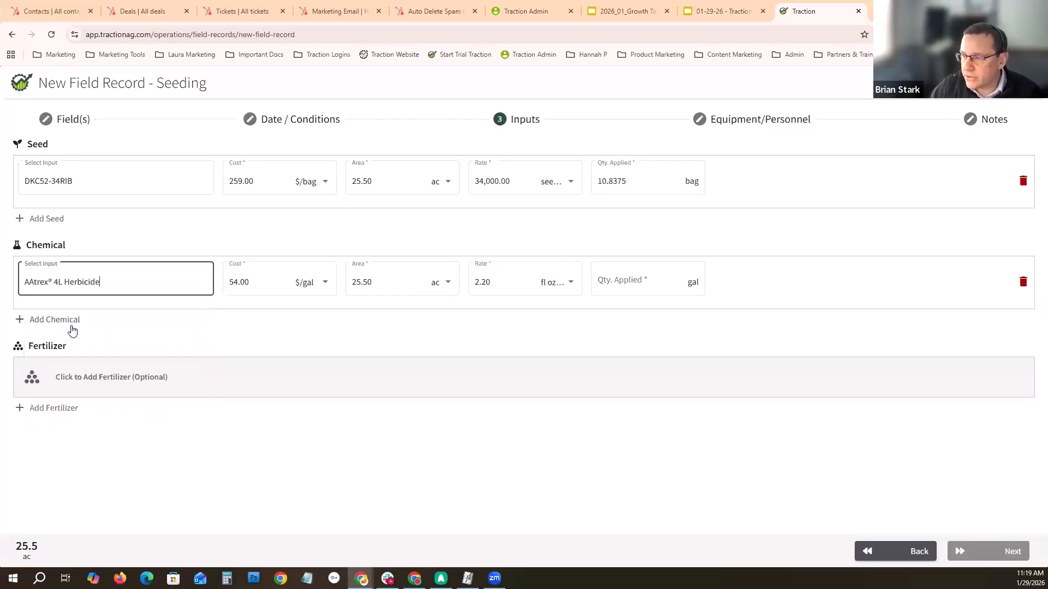
click(82, 380)
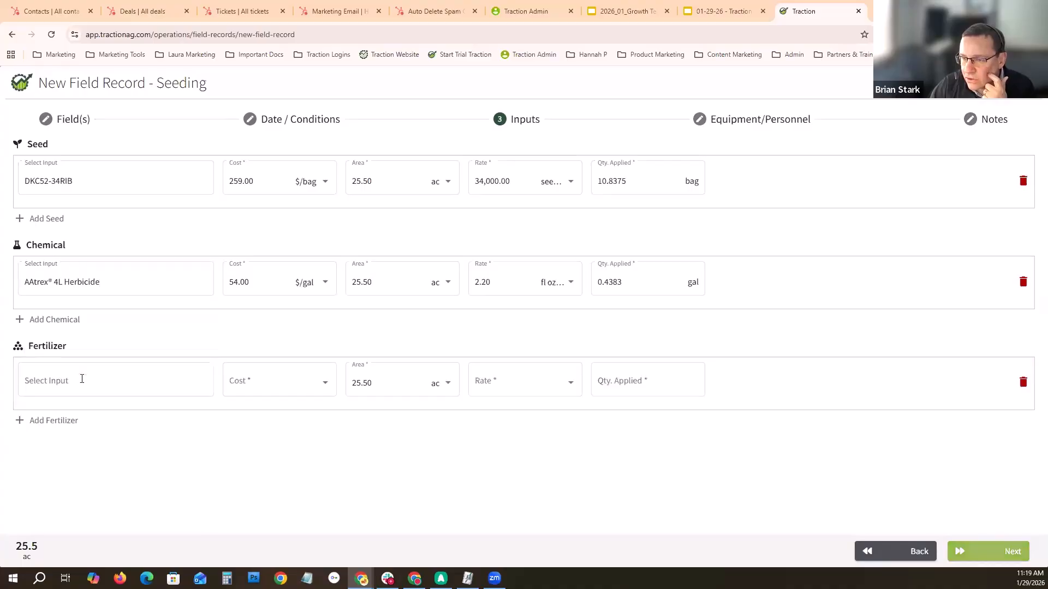
click(70, 429)
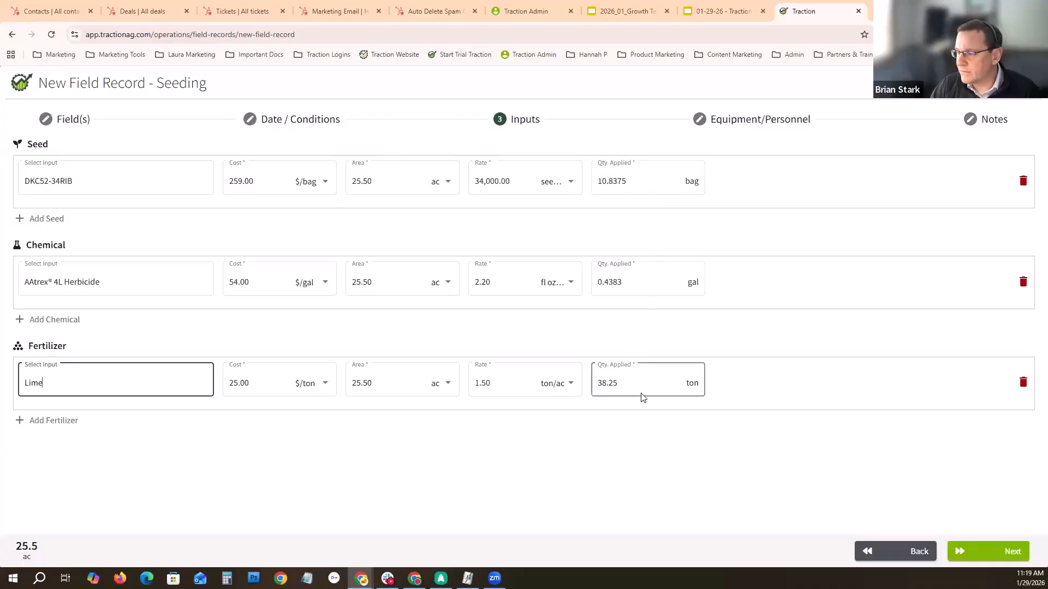
click(999, 556)
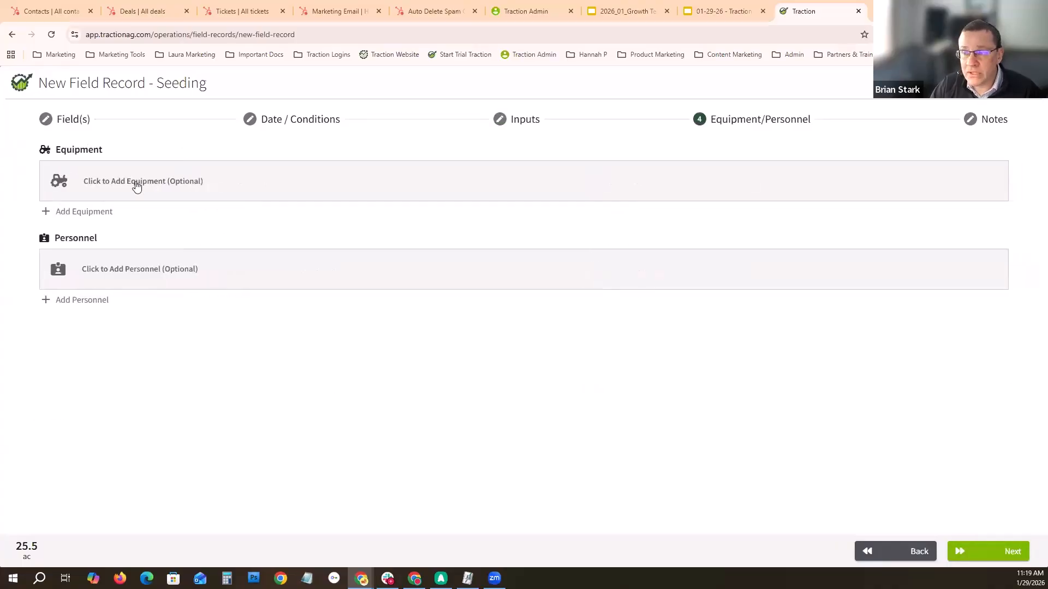
Step: Assign the JD 8245R Tractor, the Kinze 3600 Planter and an operator to the record, and save it without notes
click(136, 183)
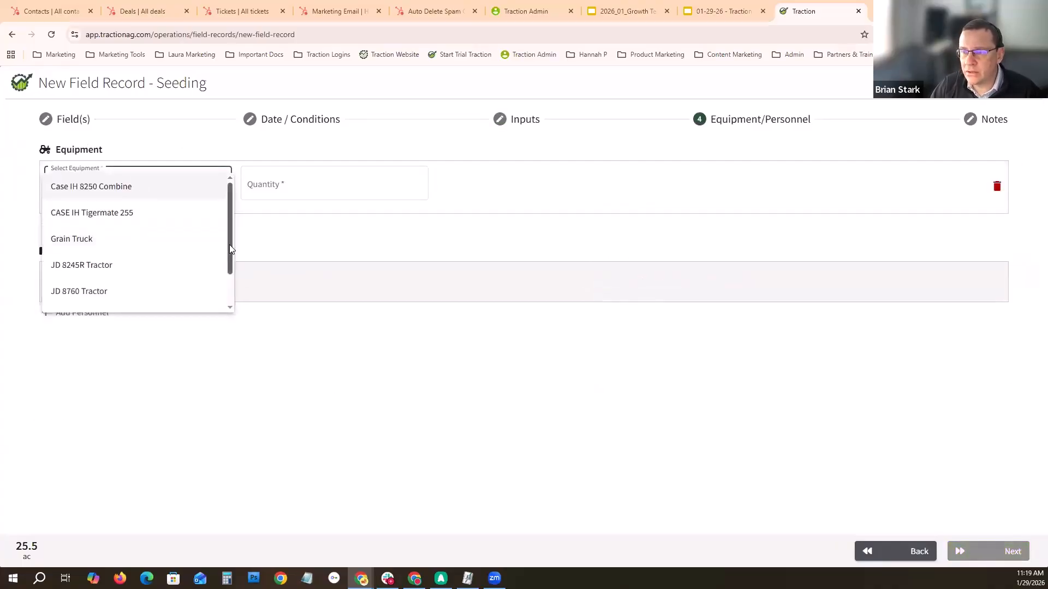
scroll(110, 255, down, 1)
click(105, 255)
click(91, 315)
click(69, 289)
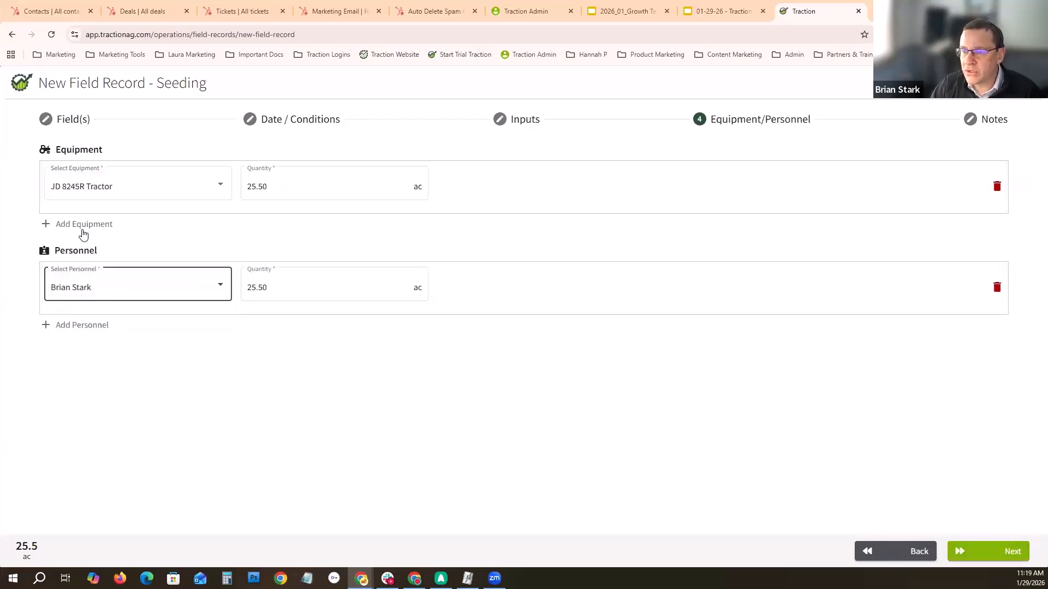
click(81, 229)
scroll(129, 332, down, 1)
click(134, 338)
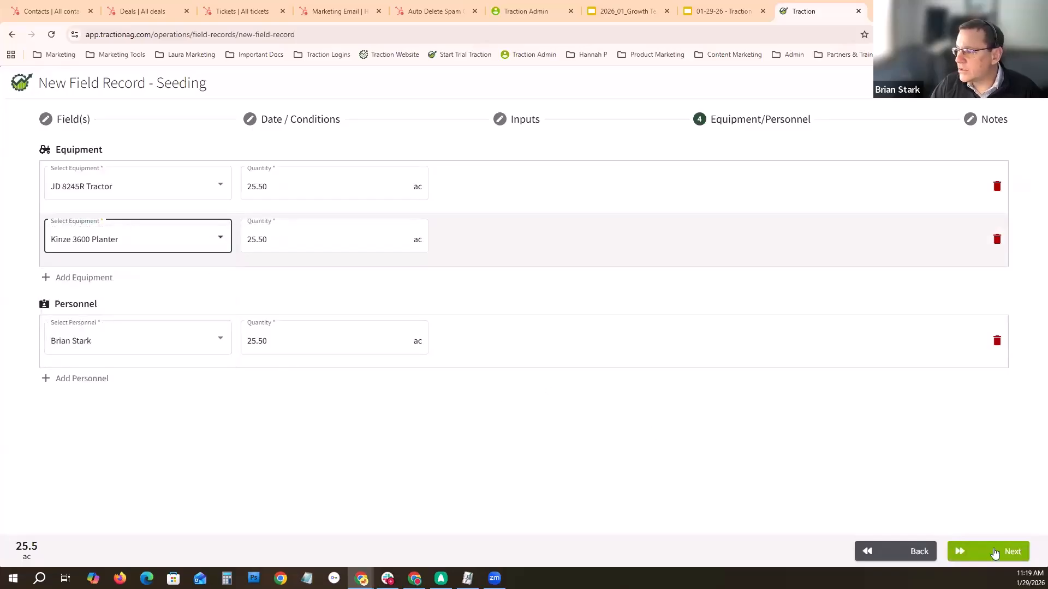
click(1004, 552)
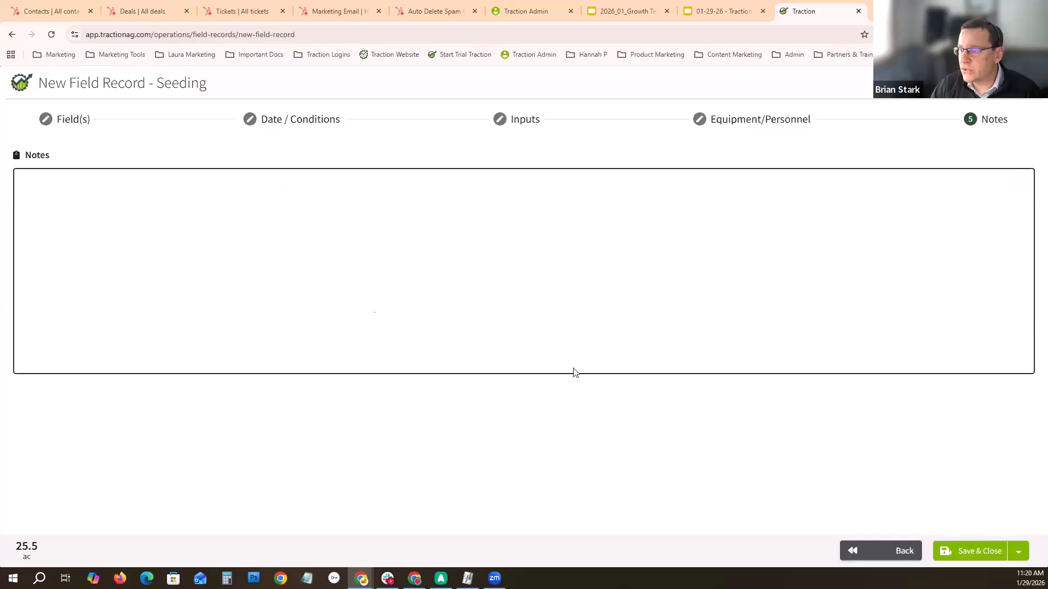
click(981, 550)
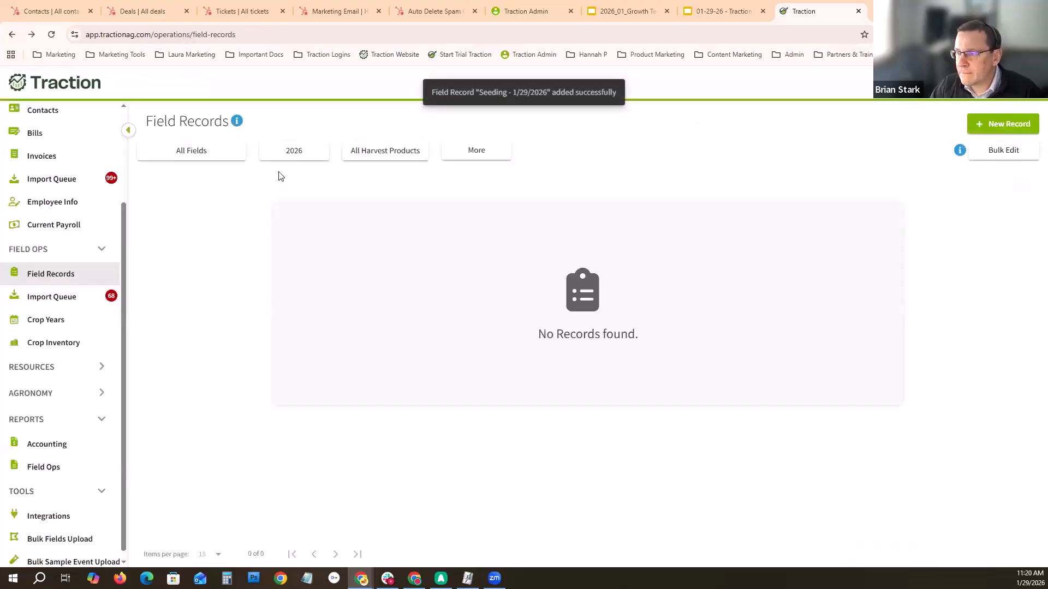
Step: Filter the field records to the Corn Grain harvest product and crop year 2025
click(377, 153)
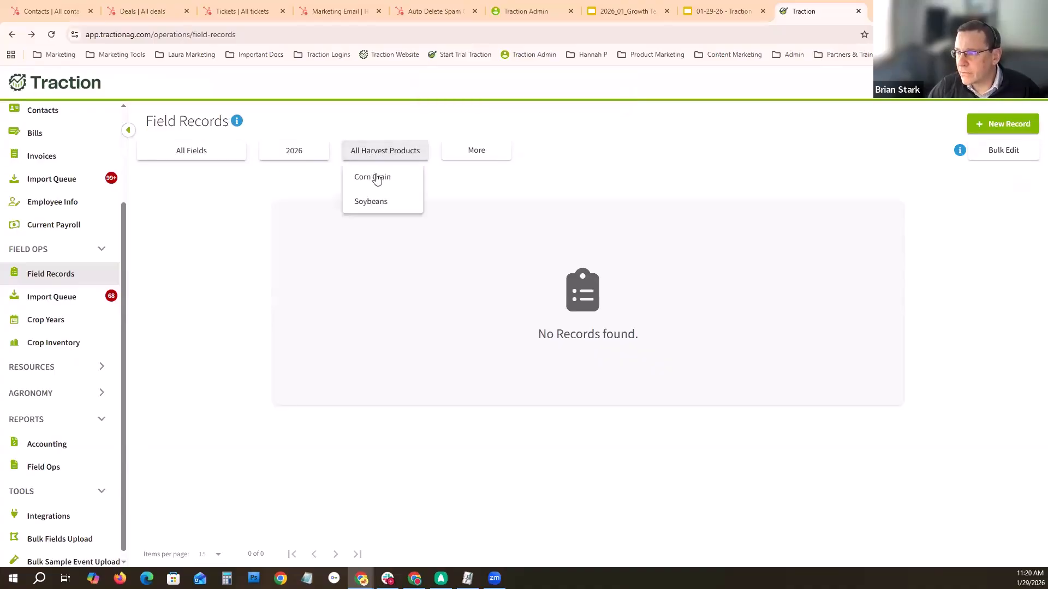
click(379, 178)
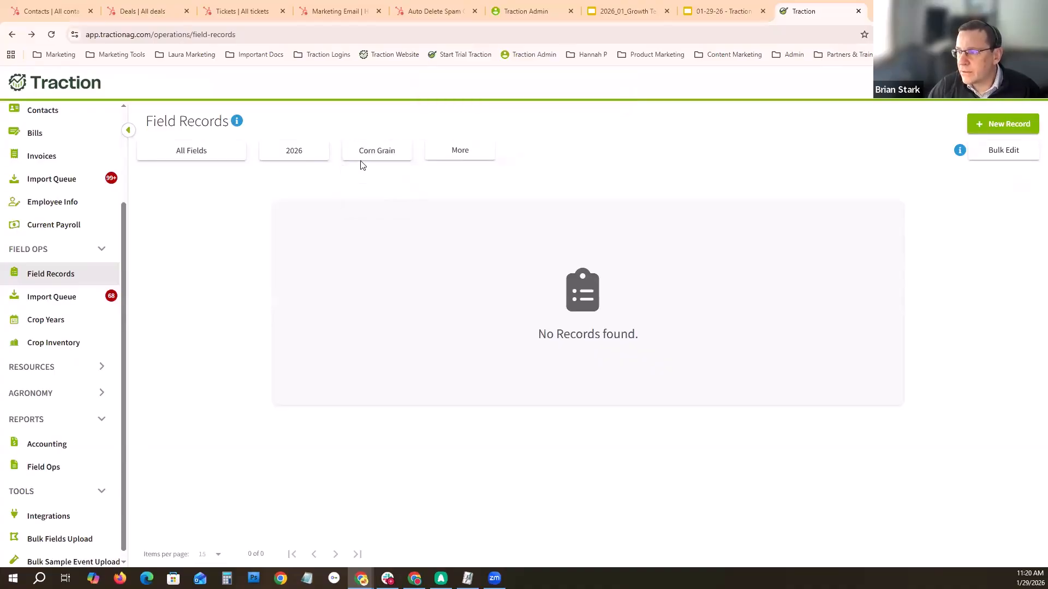
click(451, 153)
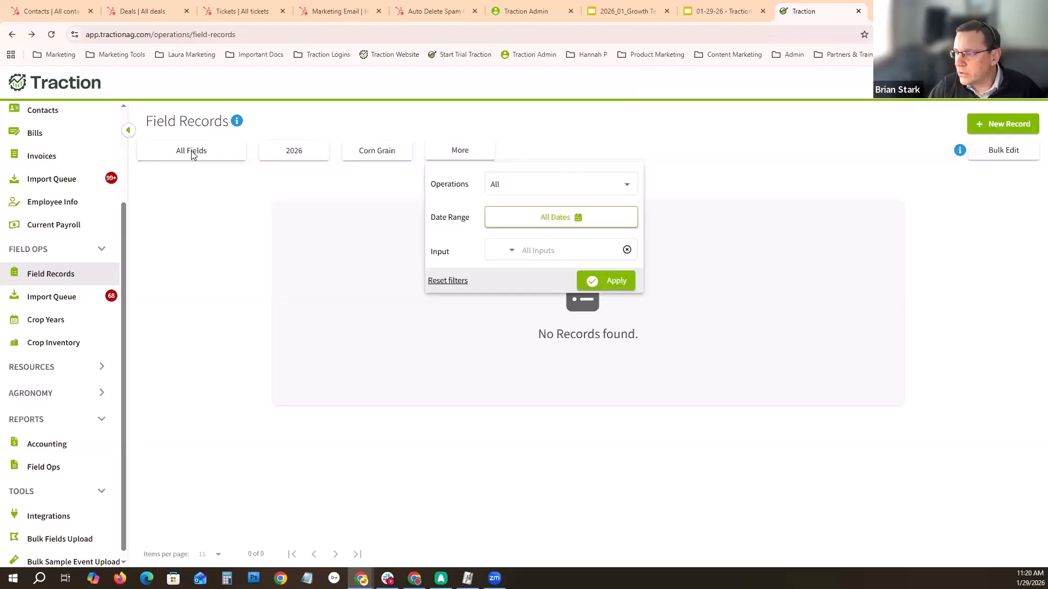
click(294, 155)
click(281, 175)
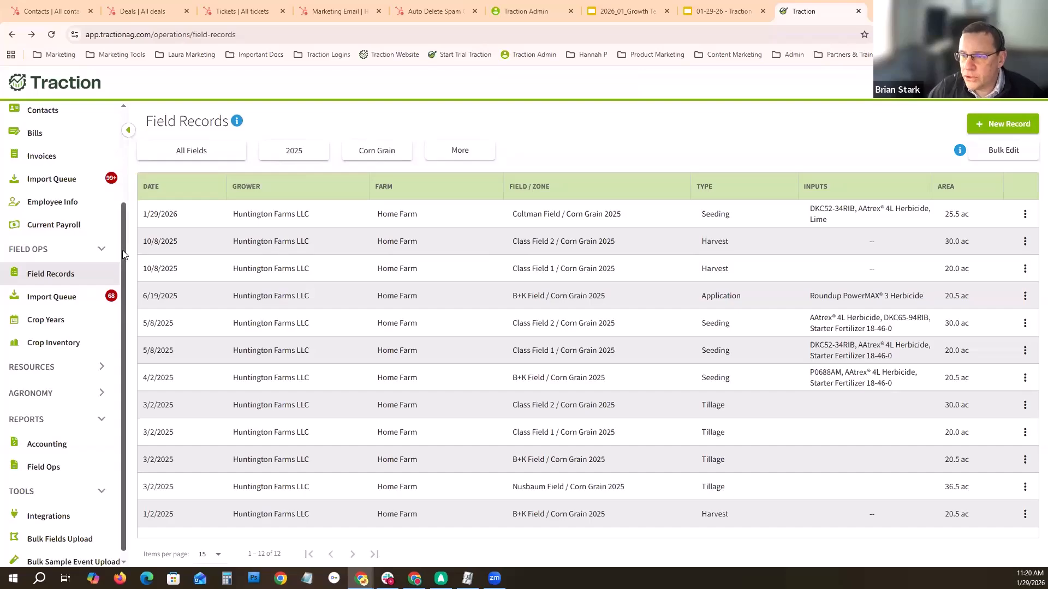
Step: Open the detailed Field Profit Center report from the accounting reports
scroll(123, 253, down, 1)
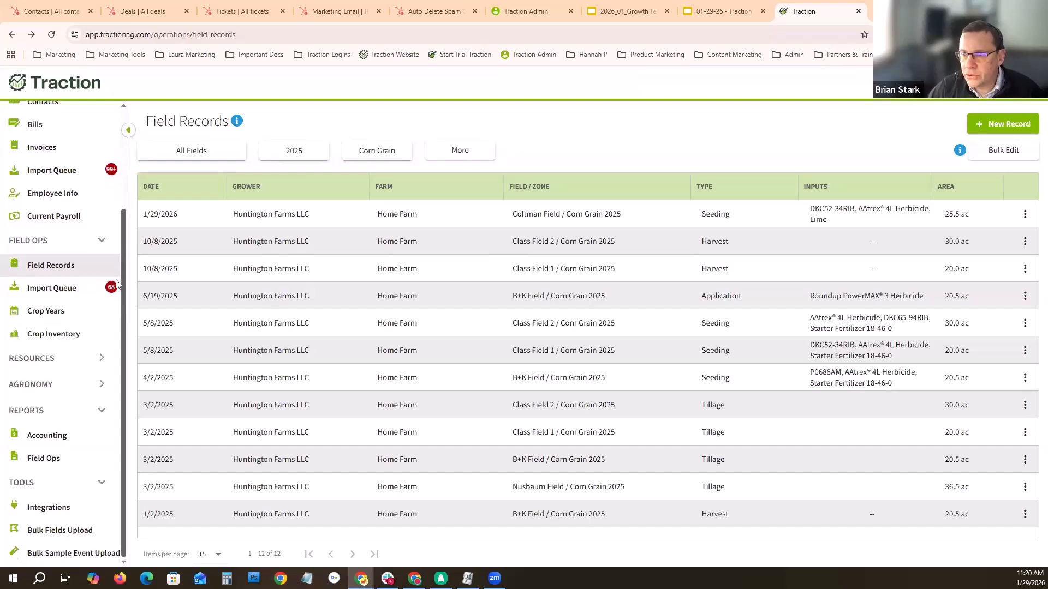
click(42, 439)
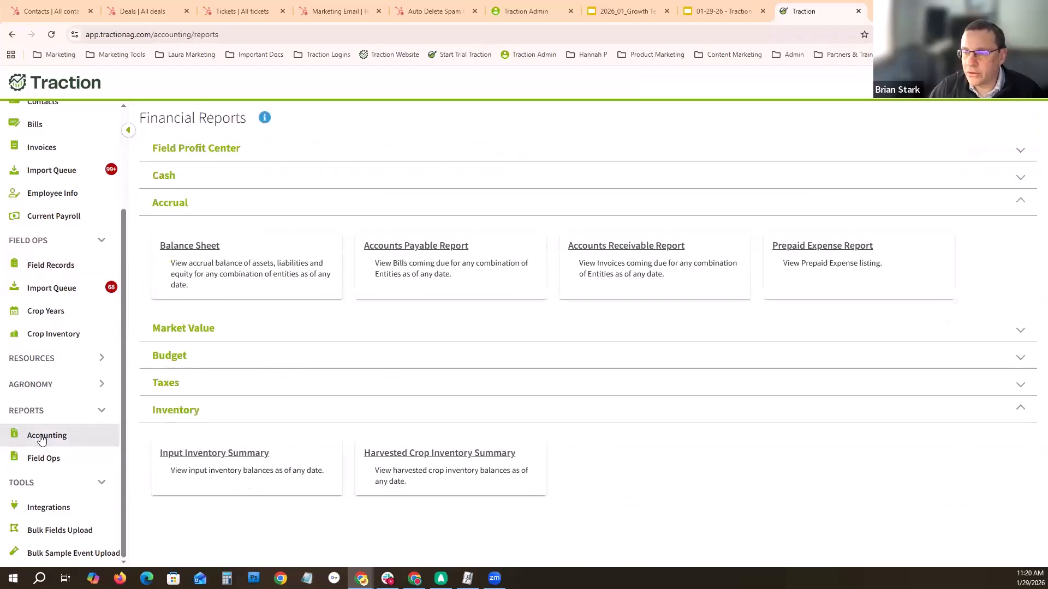
click(215, 152)
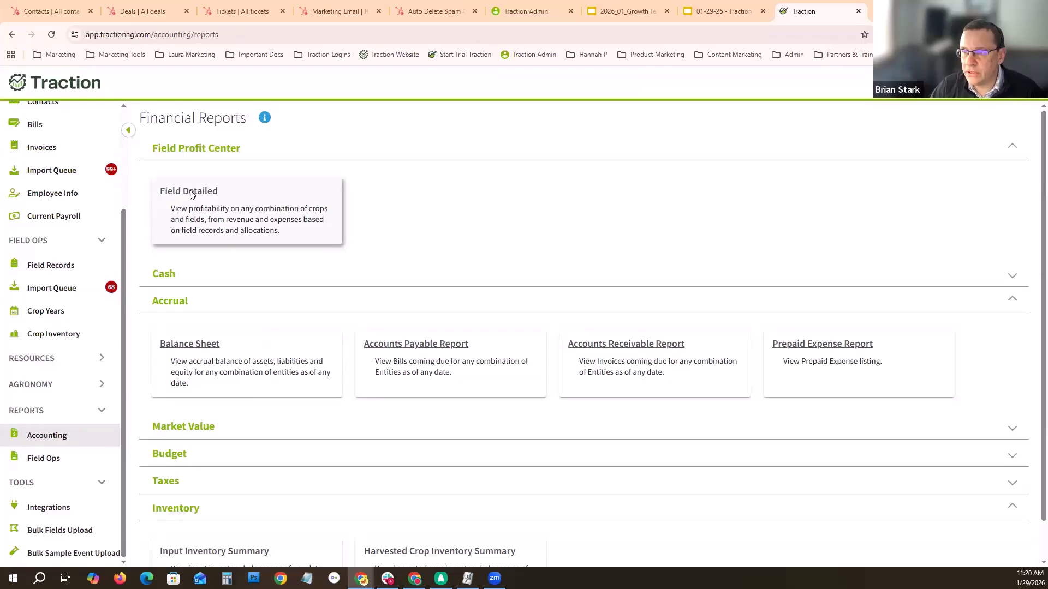
click(190, 193)
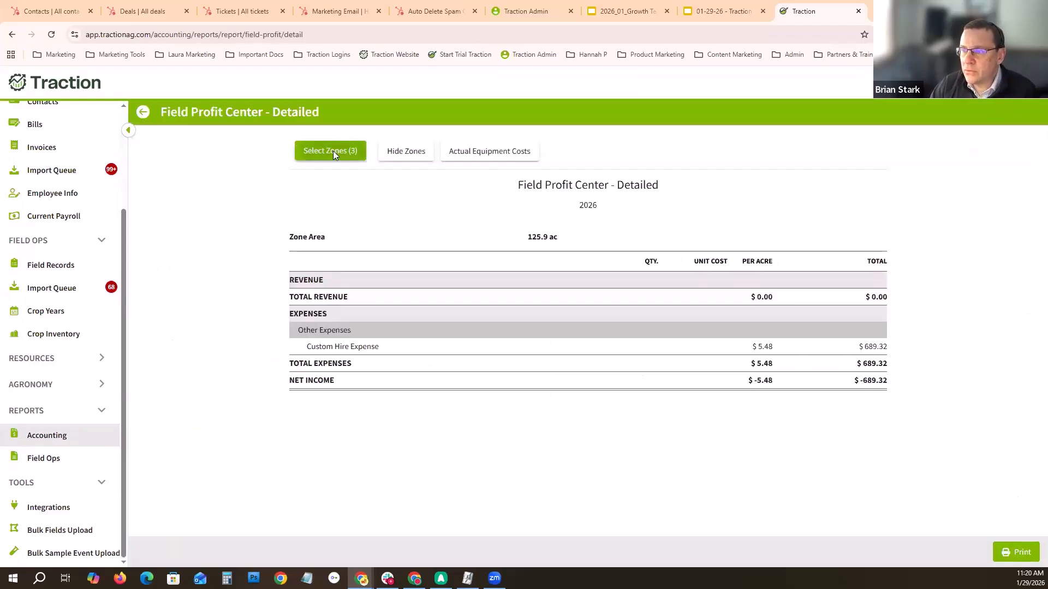
Step: Limit the report to the 2025 Corn Grain zone of Coltman Field and update it
click(332, 152)
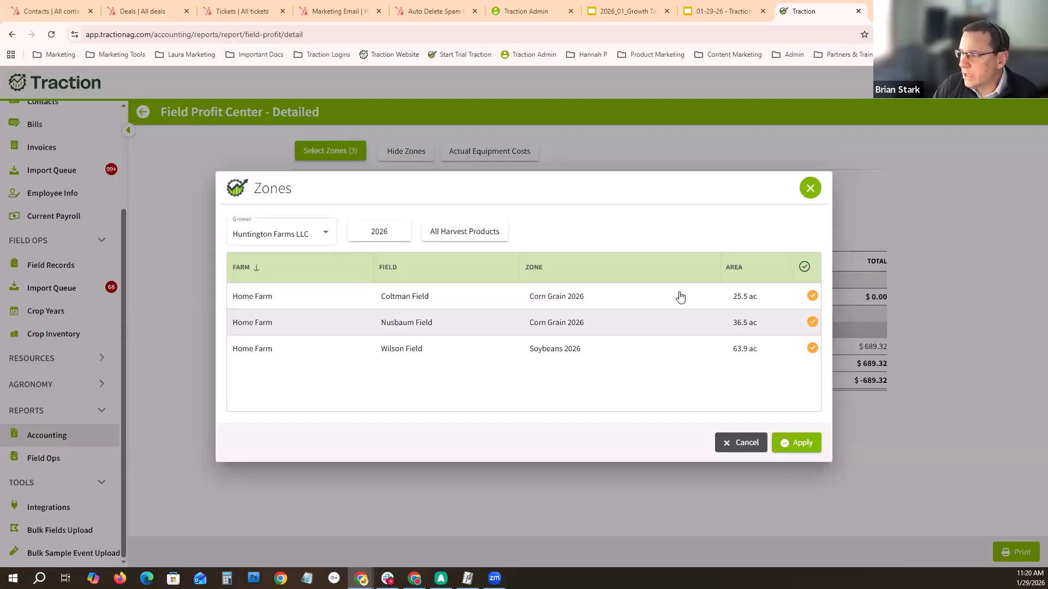
click(813, 269)
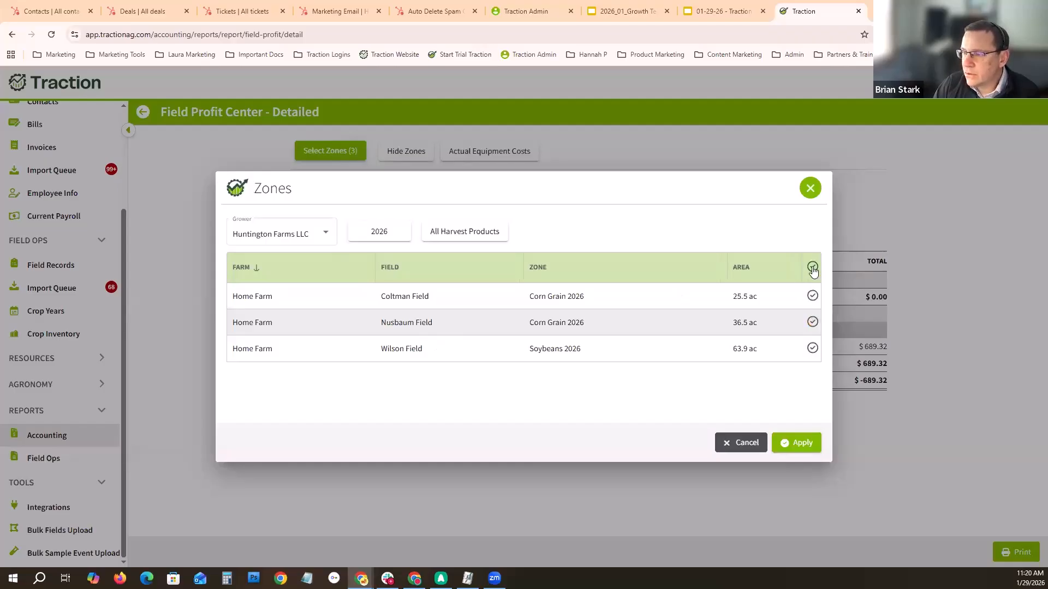
click(380, 233)
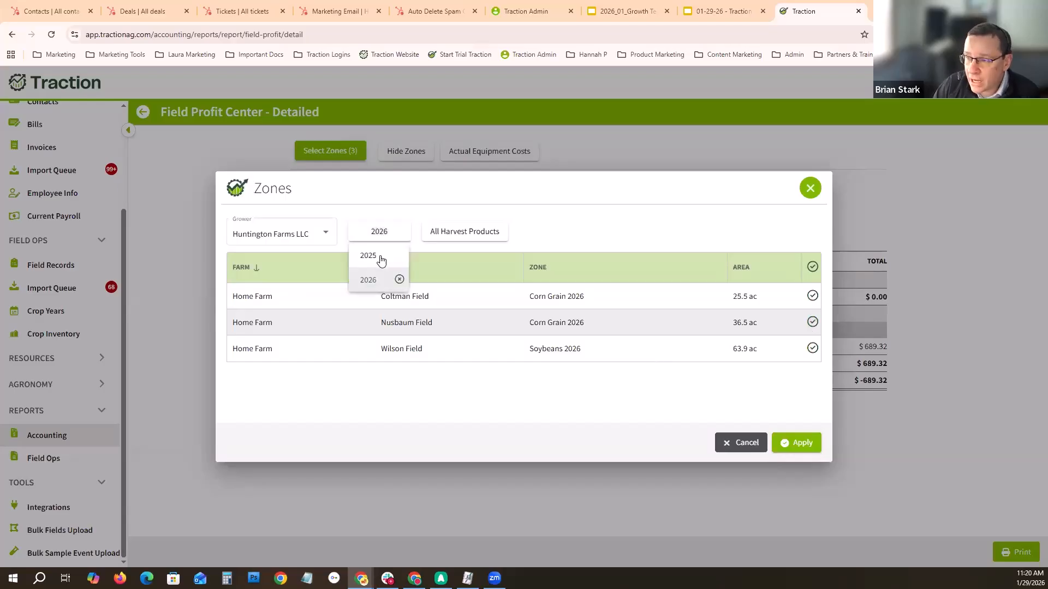
click(378, 256)
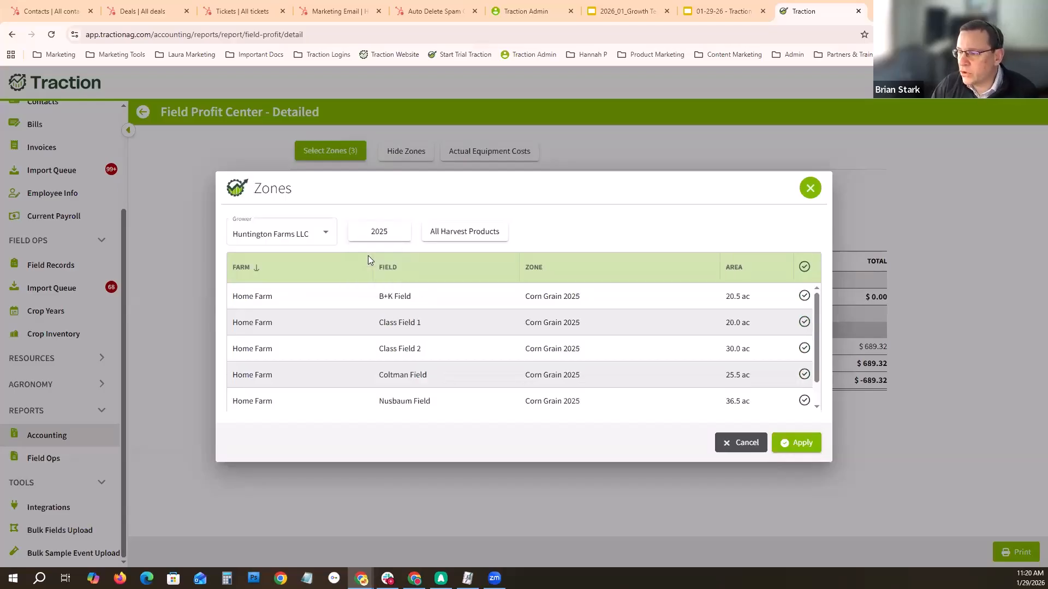
click(804, 375)
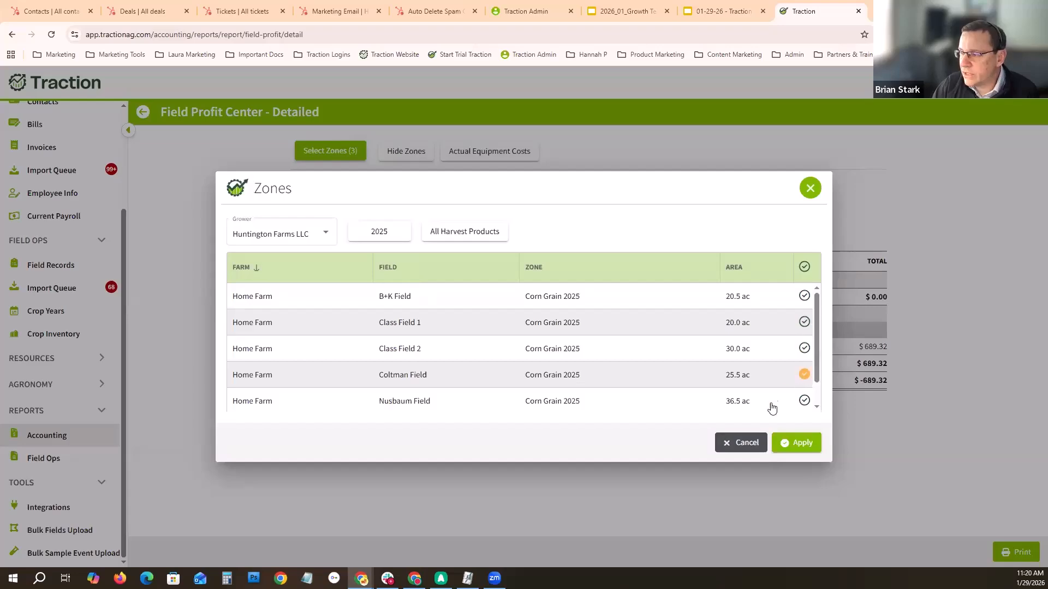
click(802, 443)
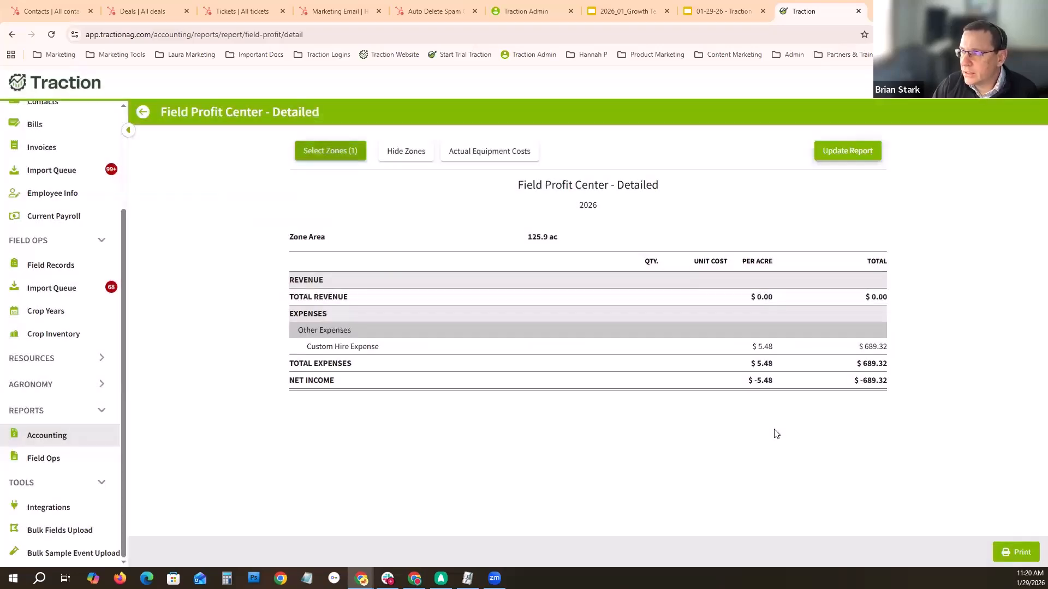
click(847, 151)
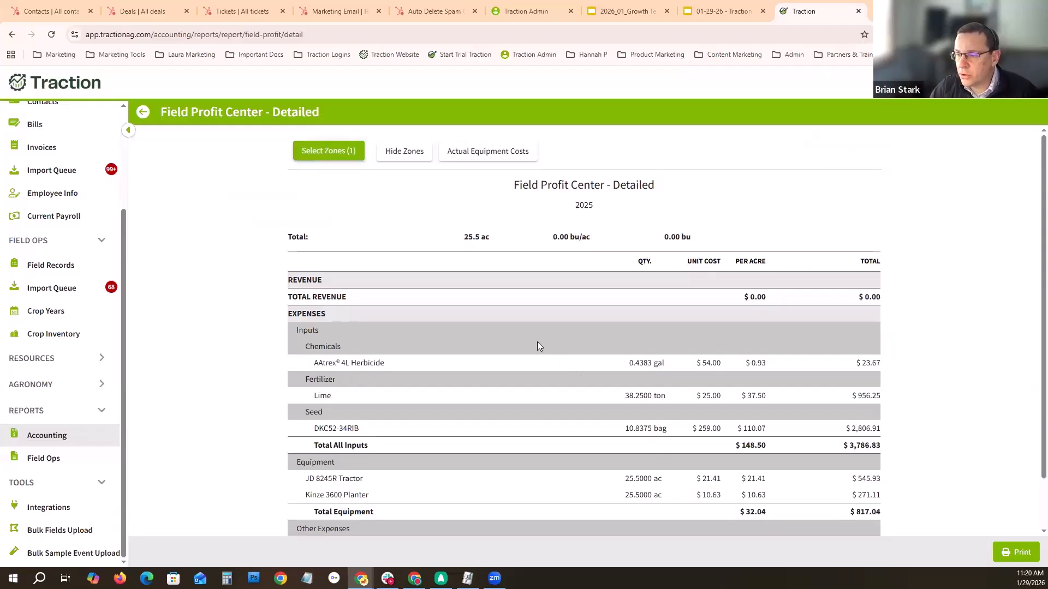
Step: Examine the input, equipment and land rent expenses in the Coltman Field profit report
scroll(537, 344, down, 1)
scroll(593, 384, down, 1)
scroll(553, 472, up, 1)
scroll(553, 472, down, 1)
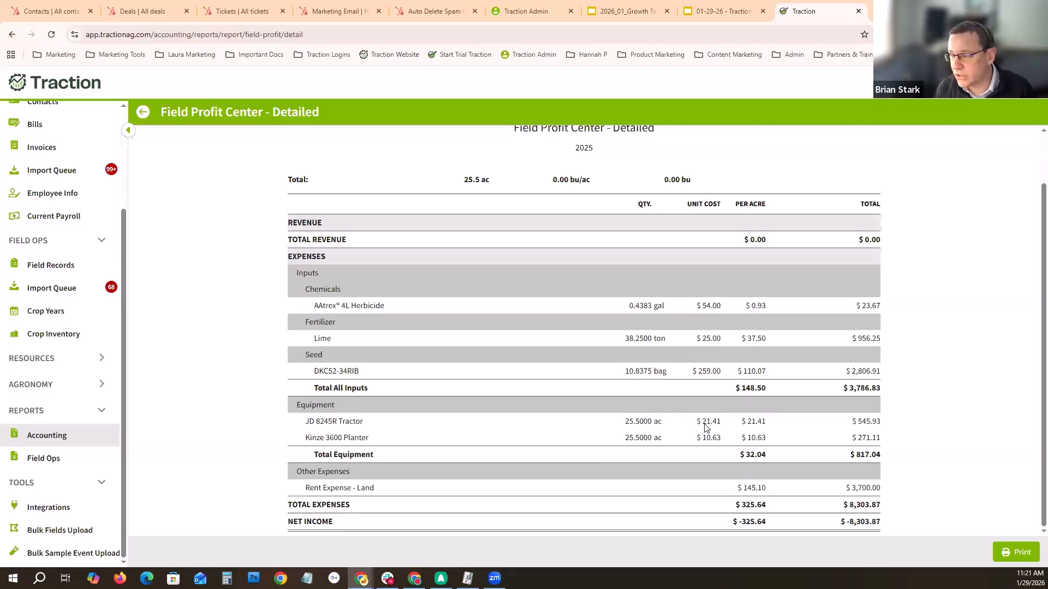
scroll(696, 424, up, 1)
scroll(696, 424, down, 1)
Step: Update the profit report with Default Equipment Costs and review the tractor and planter costs
scroll(994, 262, up, 1)
click(487, 159)
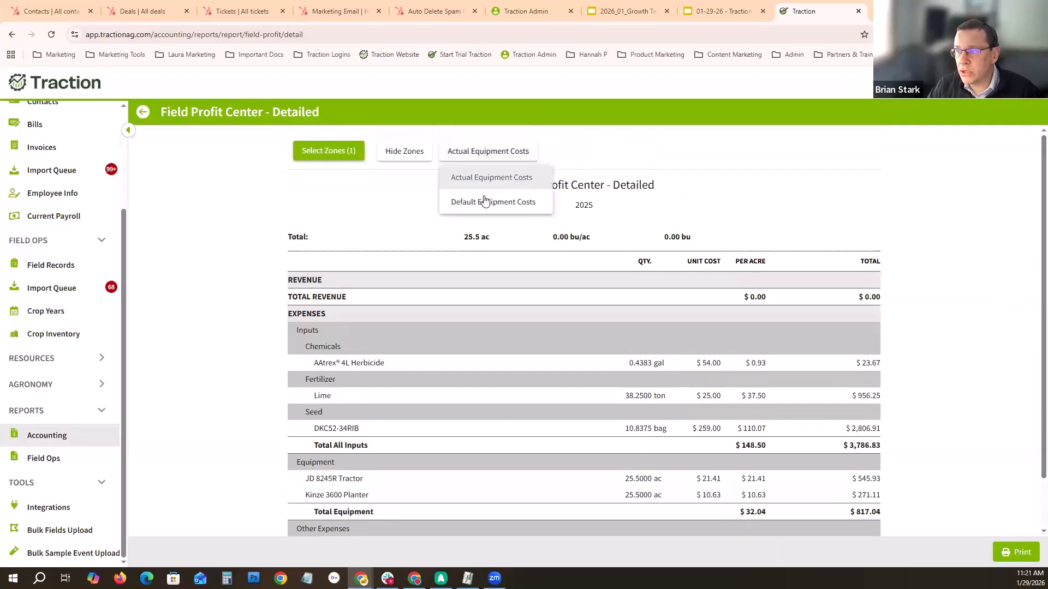
click(491, 201)
click(839, 152)
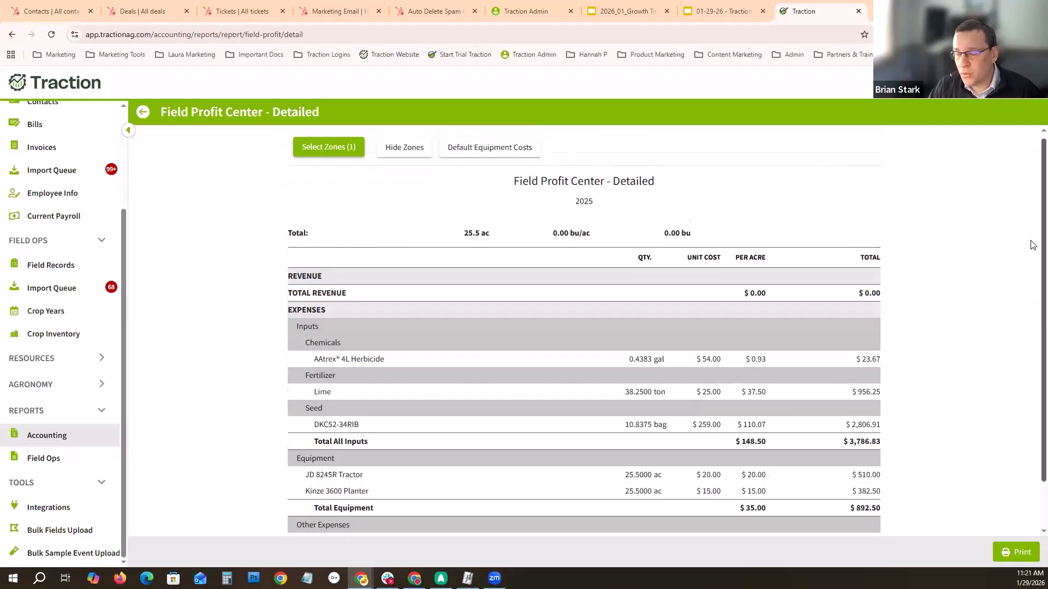
scroll(1032, 267, down, 1)
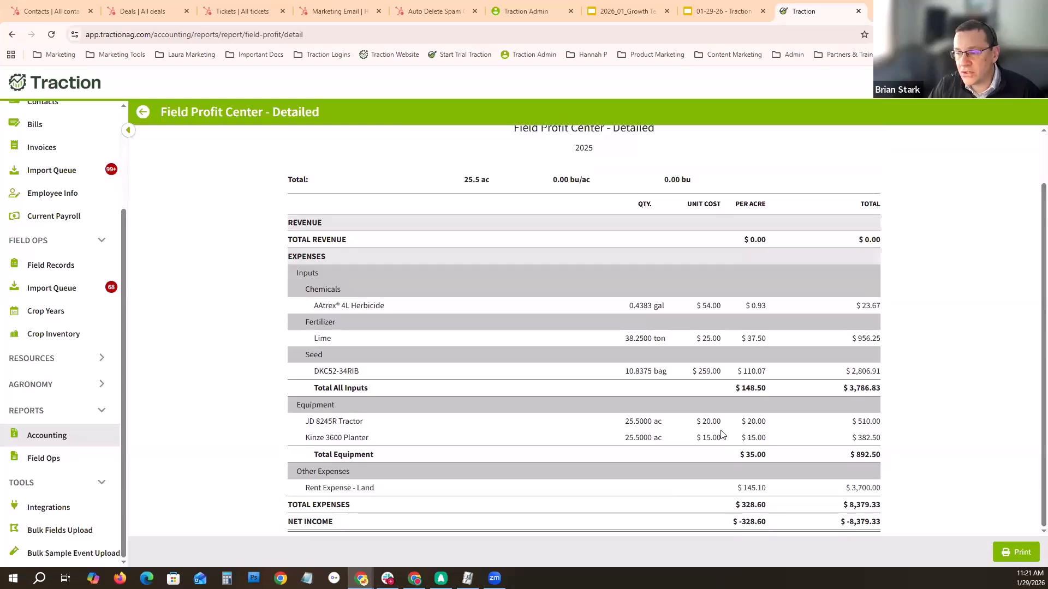
scroll(1032, 234, up, 1)
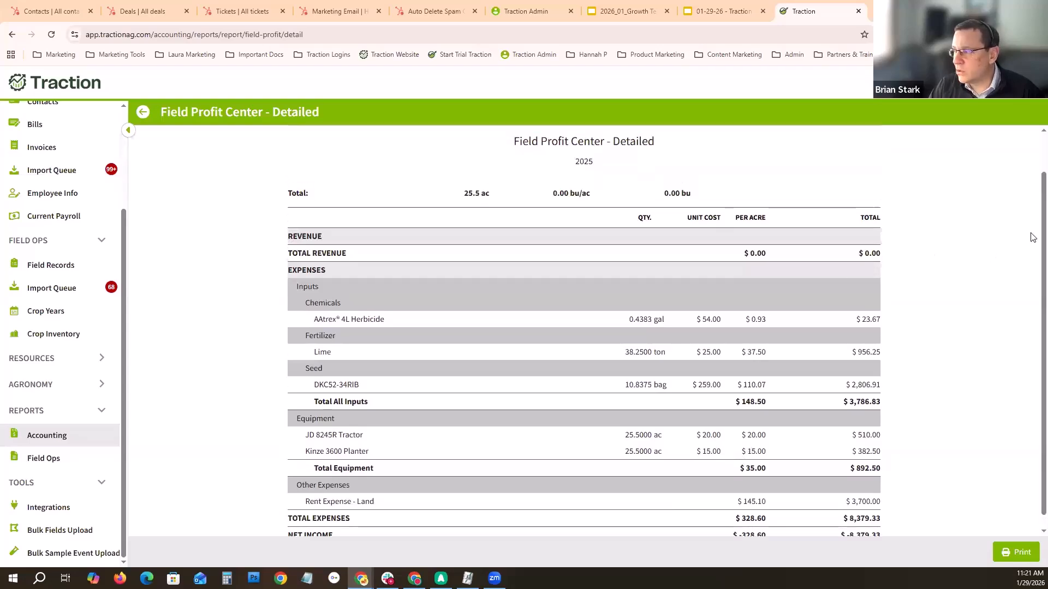
Step: Switch the profit report back to Actual Equipment Costs, update it and review the expenses down to the net income
click(489, 154)
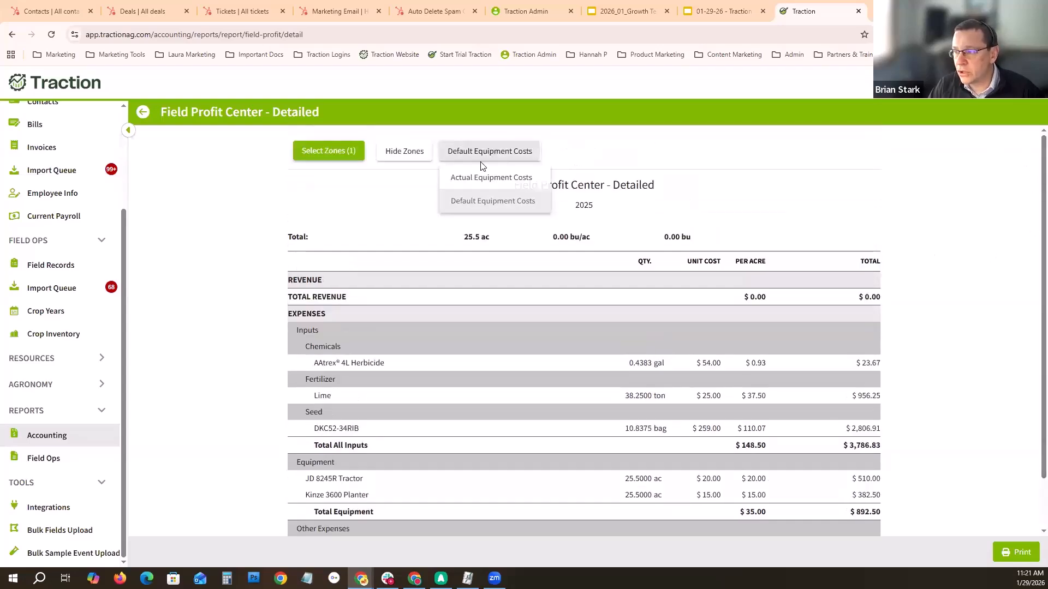
click(470, 176)
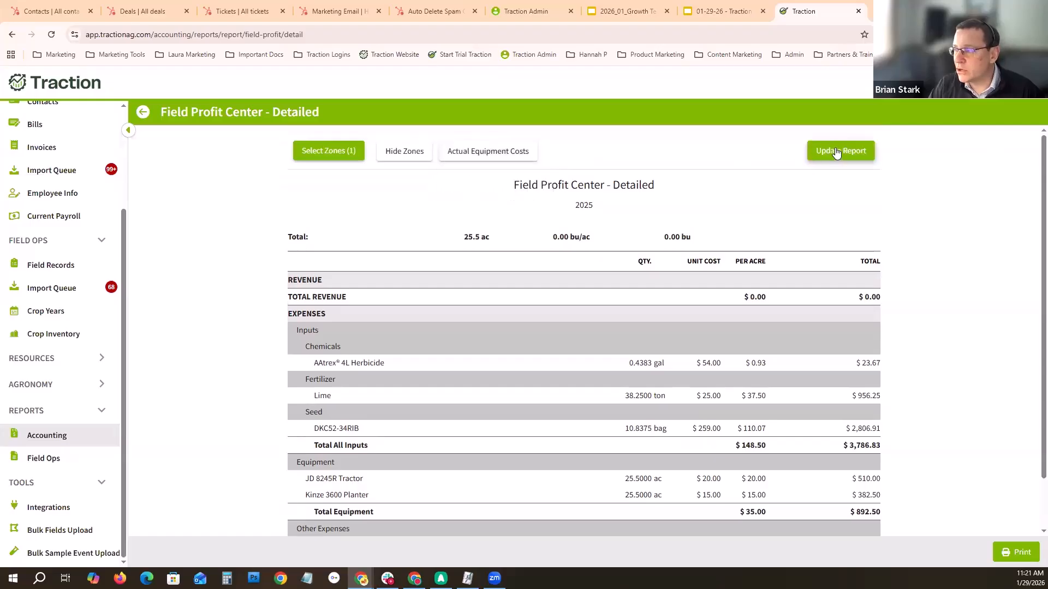
click(833, 151)
scroll(572, 408, down, 1)
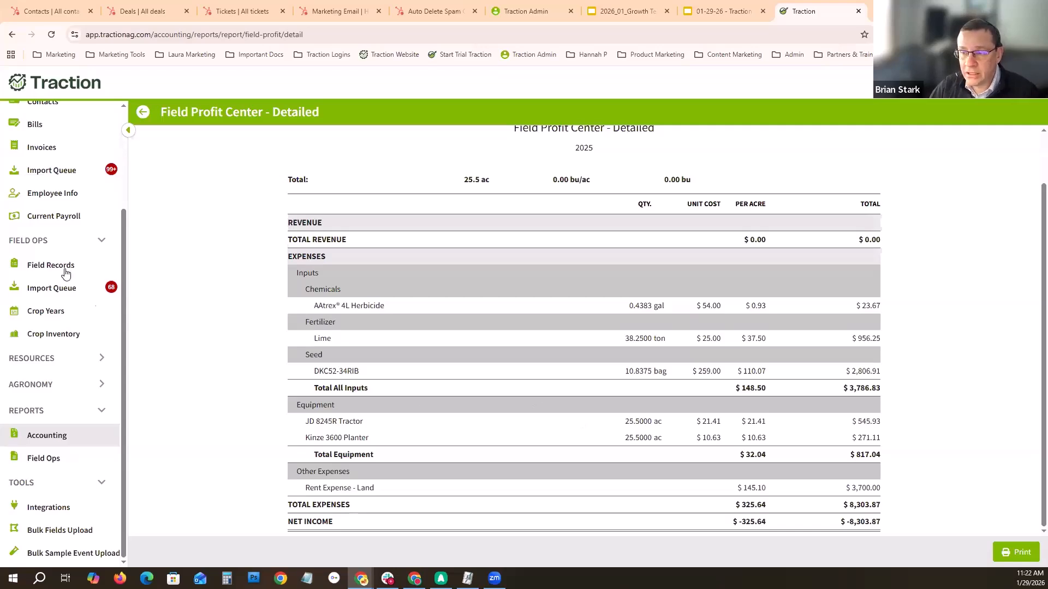
Step: Look over the Field Records list and compare the field operations and accounting import queues, ending on the Field Records Import Queue
click(45, 271)
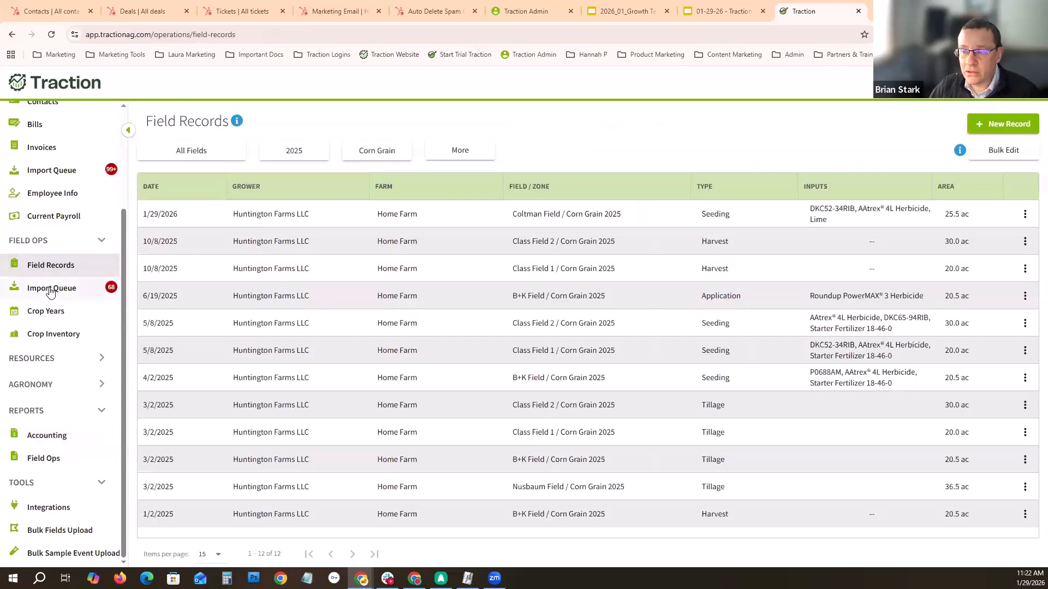
click(50, 291)
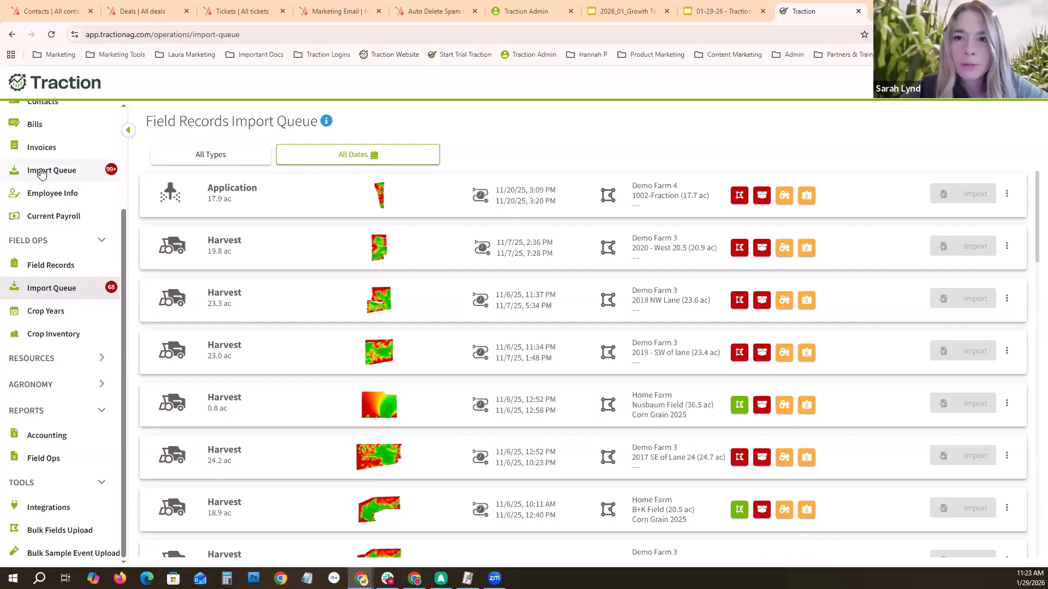
click(42, 173)
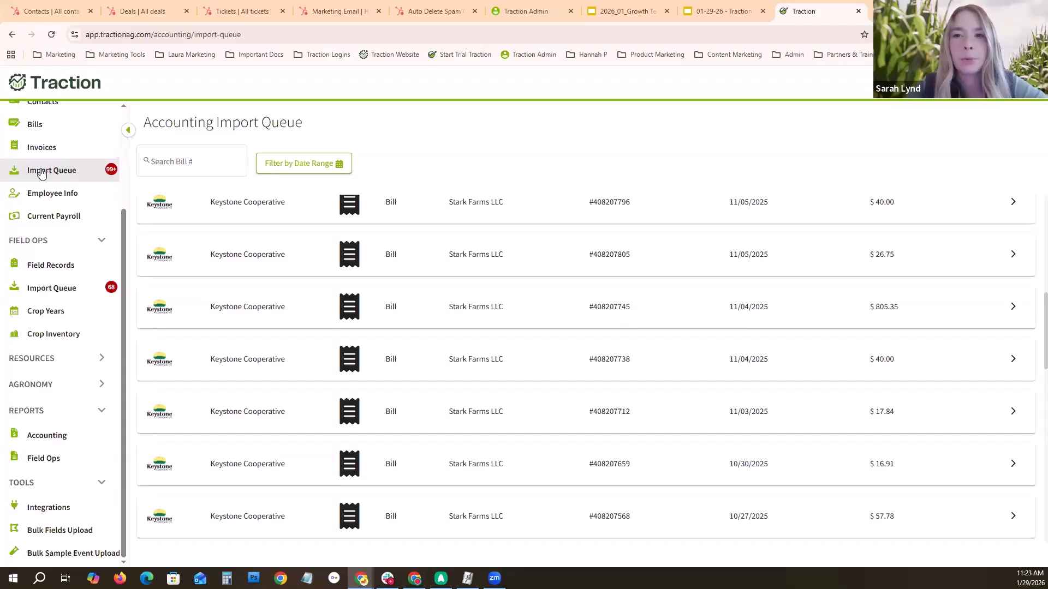
click(50, 293)
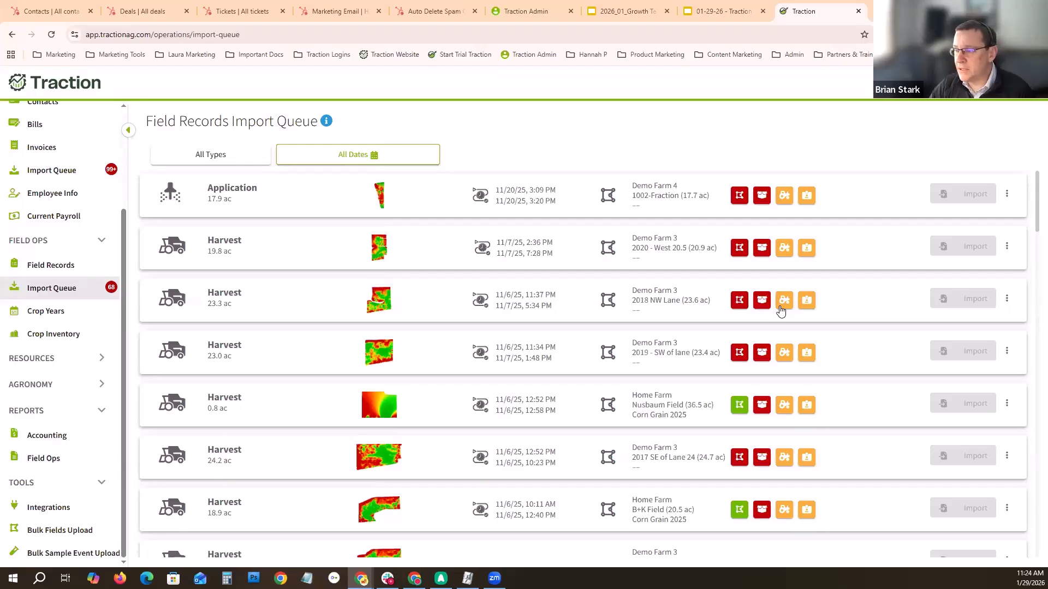
Step: Filter the Field Records Import Queue to Application and Seeding records and find the Nusbaum Field seeding record
click(214, 157)
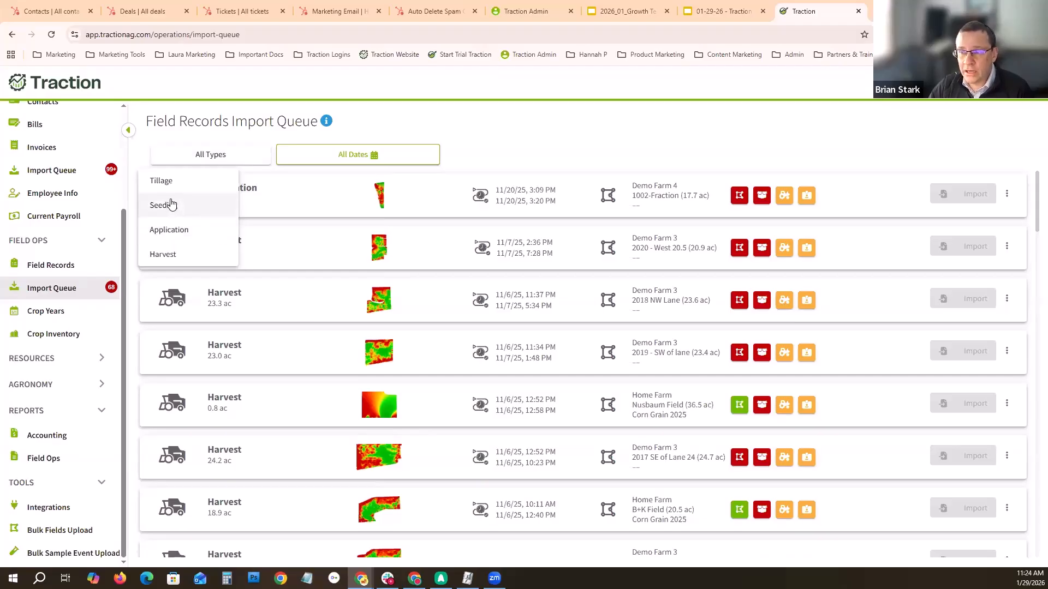
click(169, 231)
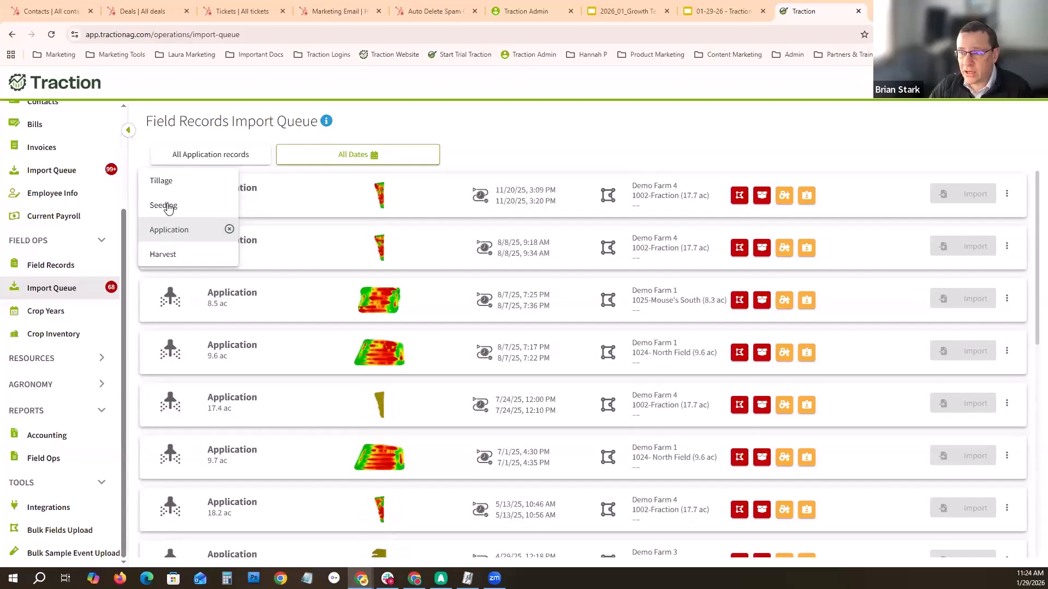
click(165, 206)
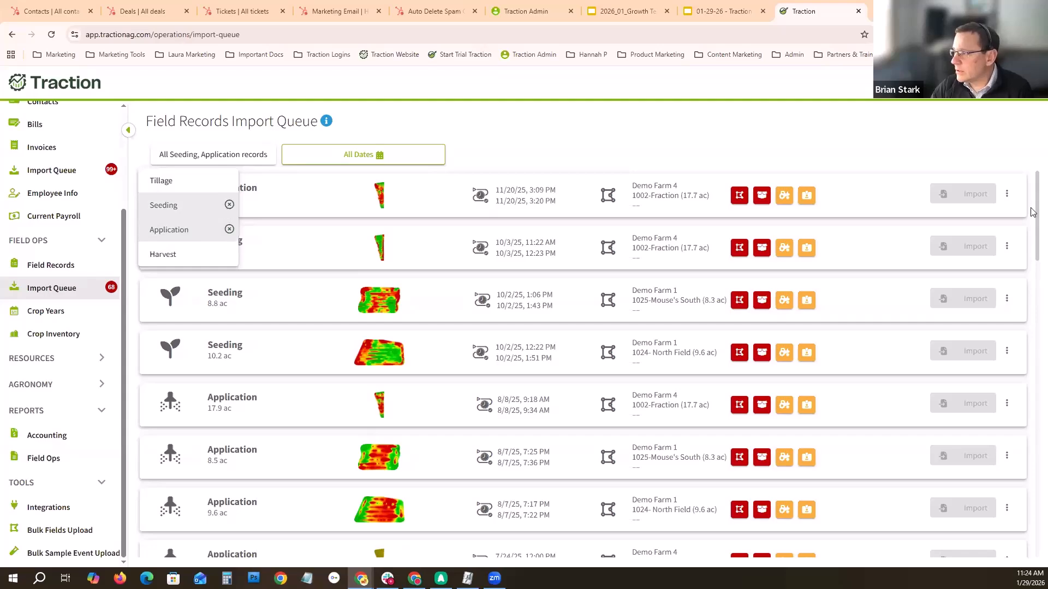
click(1034, 229)
drag(1033, 230, 1033, 391)
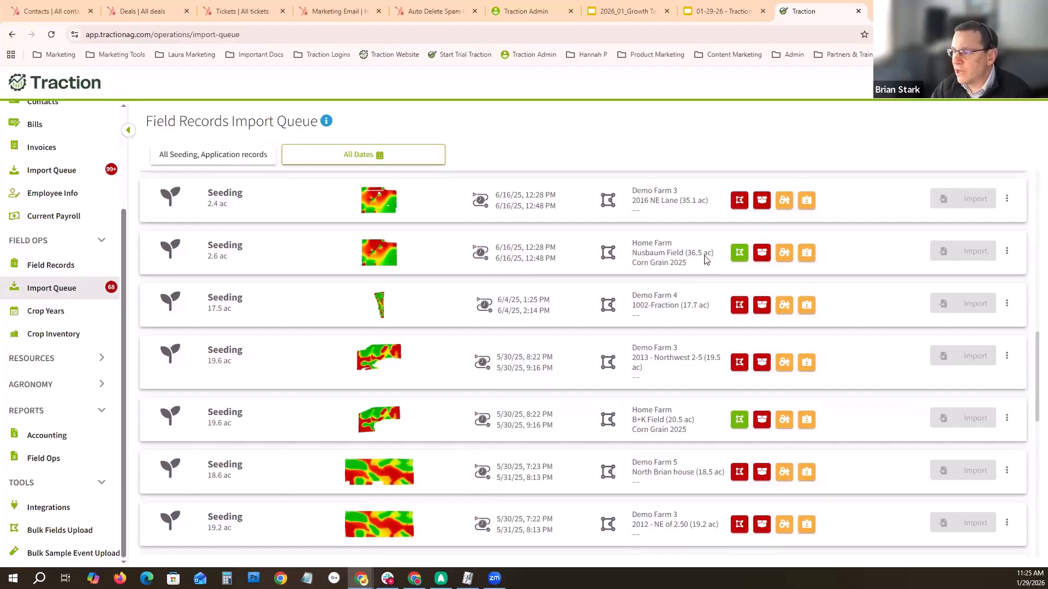
Step: Check the Nusbaum Field seeding record's zone, then map its 2824 Untreated input to DKC52-34RIB and save the mapping
click(740, 255)
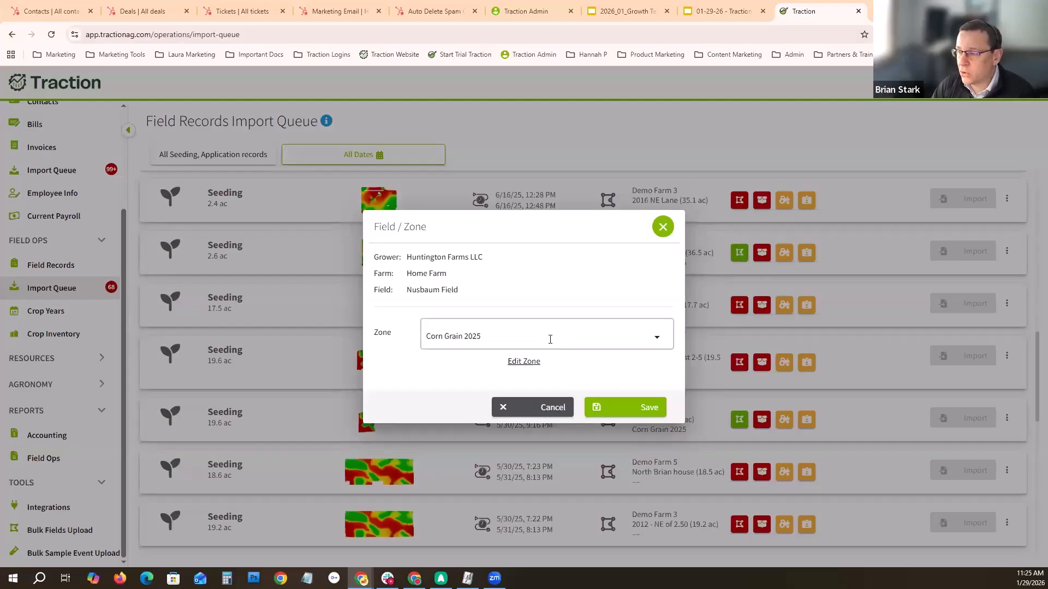
click(662, 238)
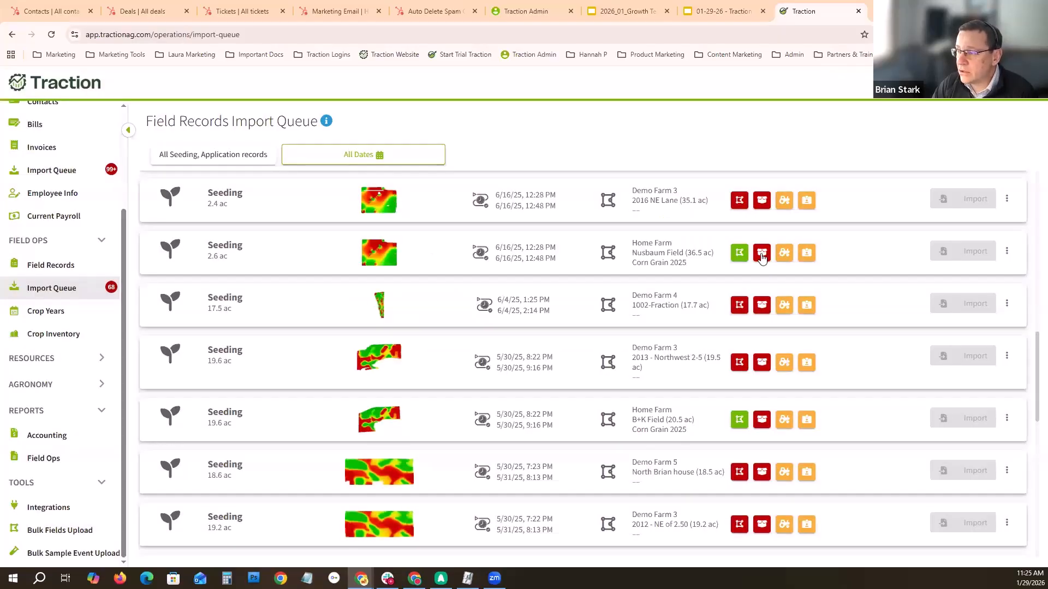
click(762, 257)
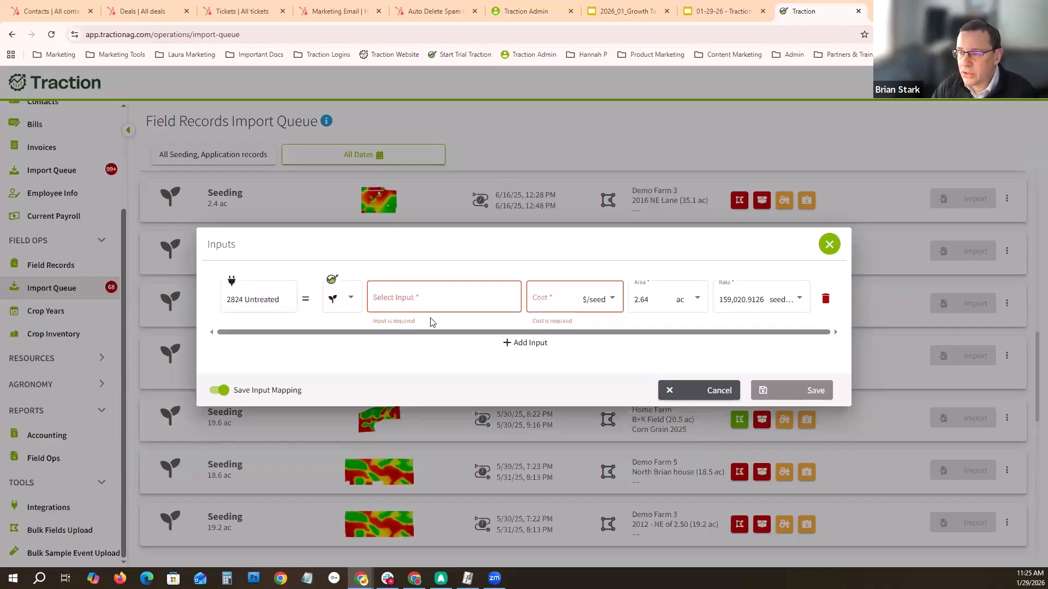
click(440, 298)
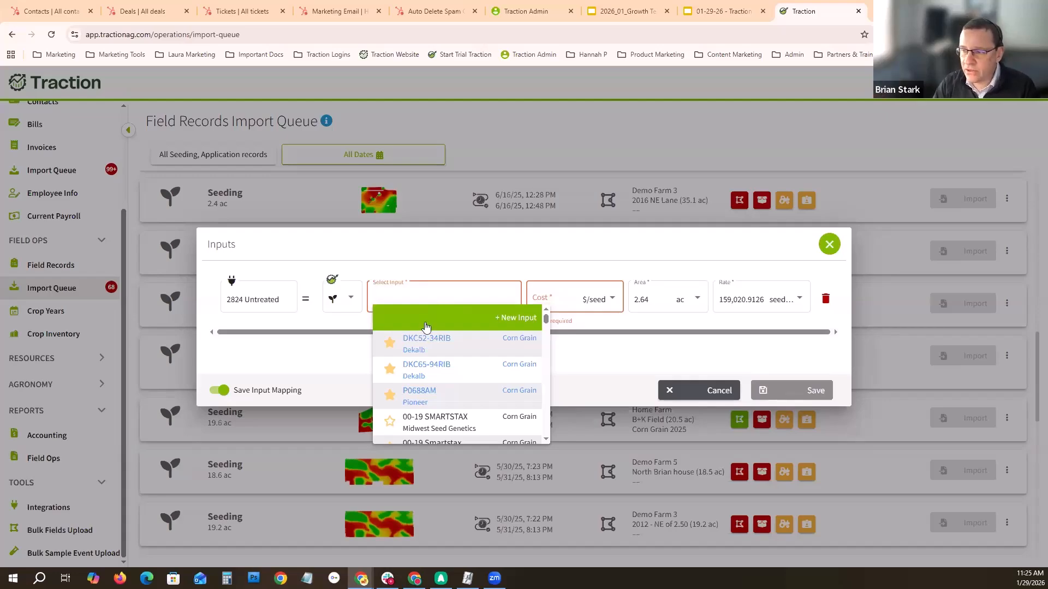
click(434, 342)
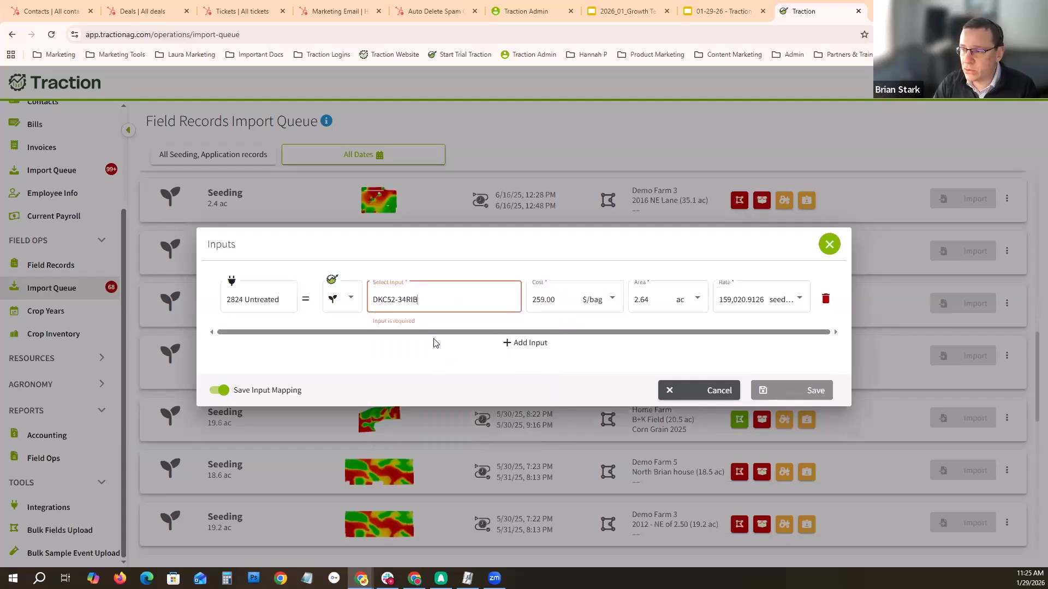
click(800, 391)
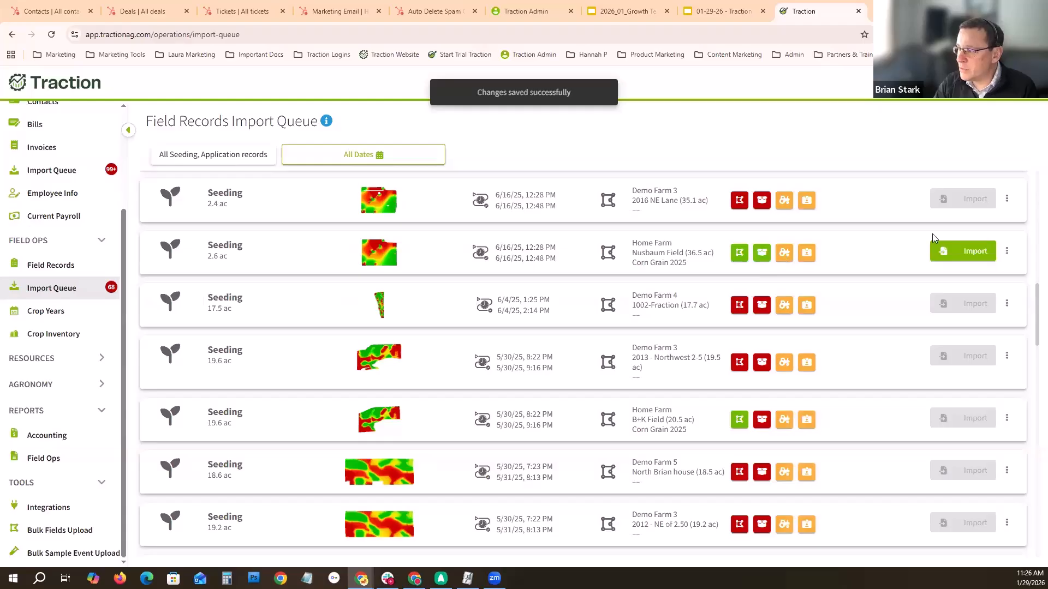
Step: Map the Nusbaum Field seeding record's equipment to JD 8245R Tractor, remove the two empty equipment rows and save
click(786, 254)
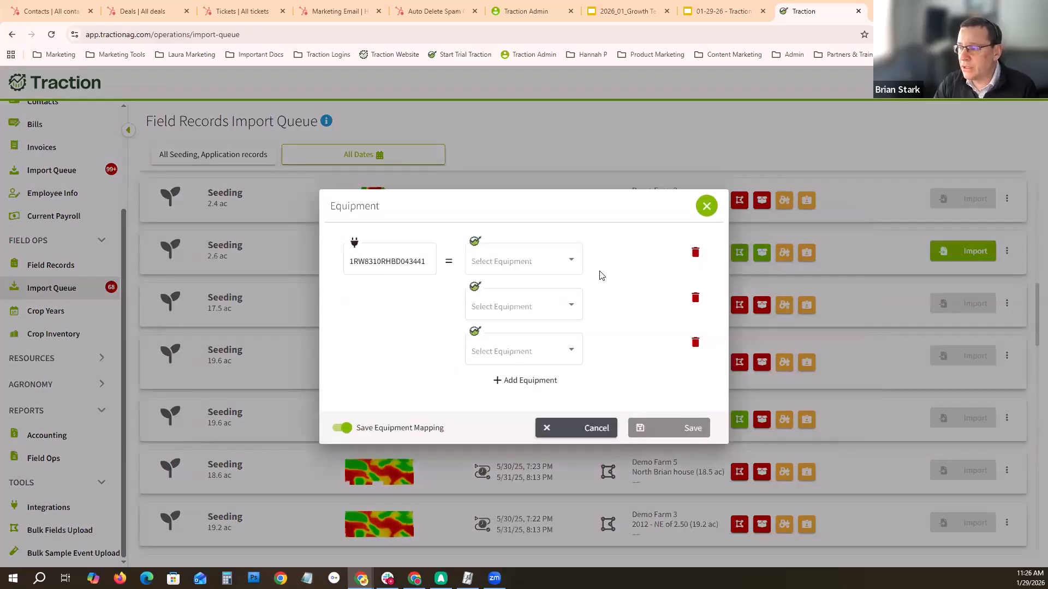
click(573, 263)
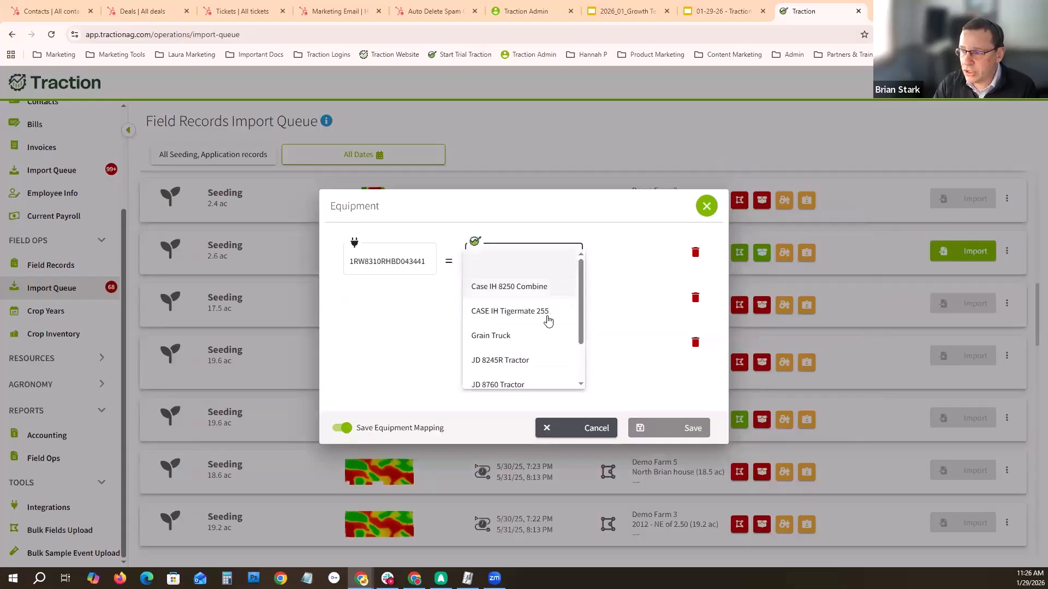
click(526, 363)
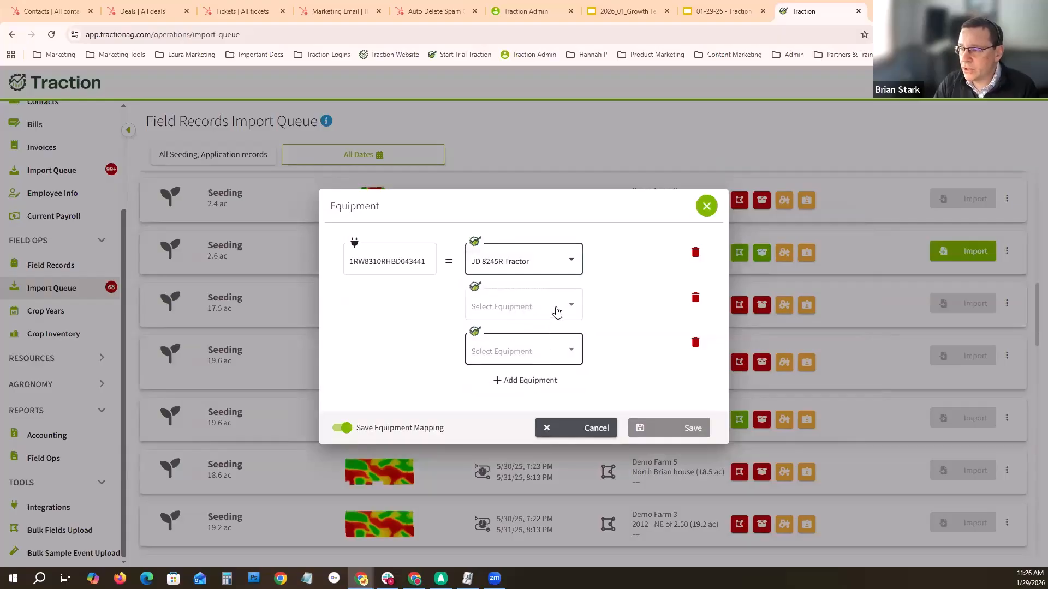
click(694, 344)
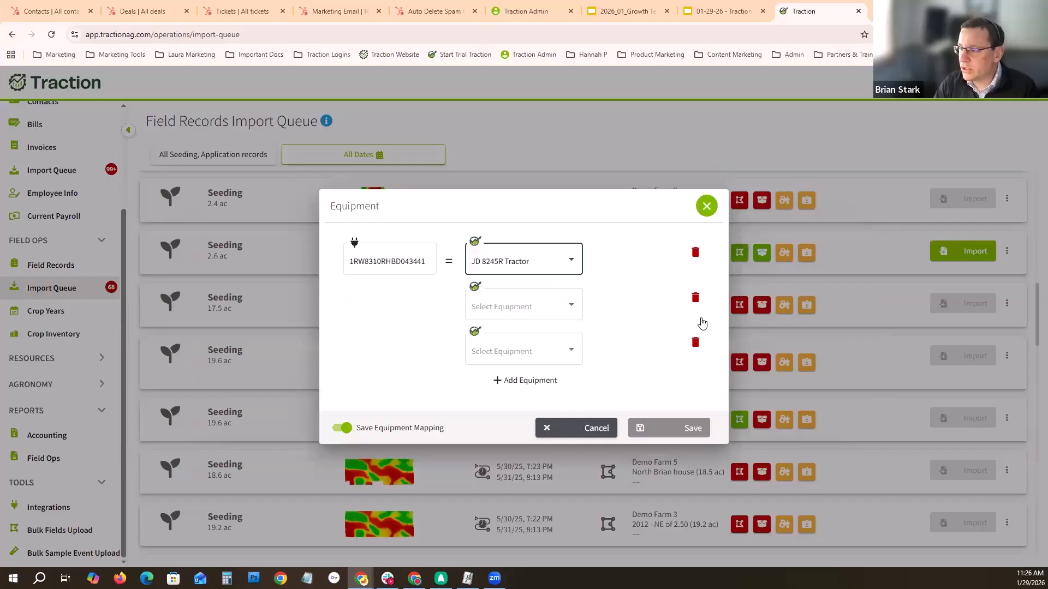
click(695, 322)
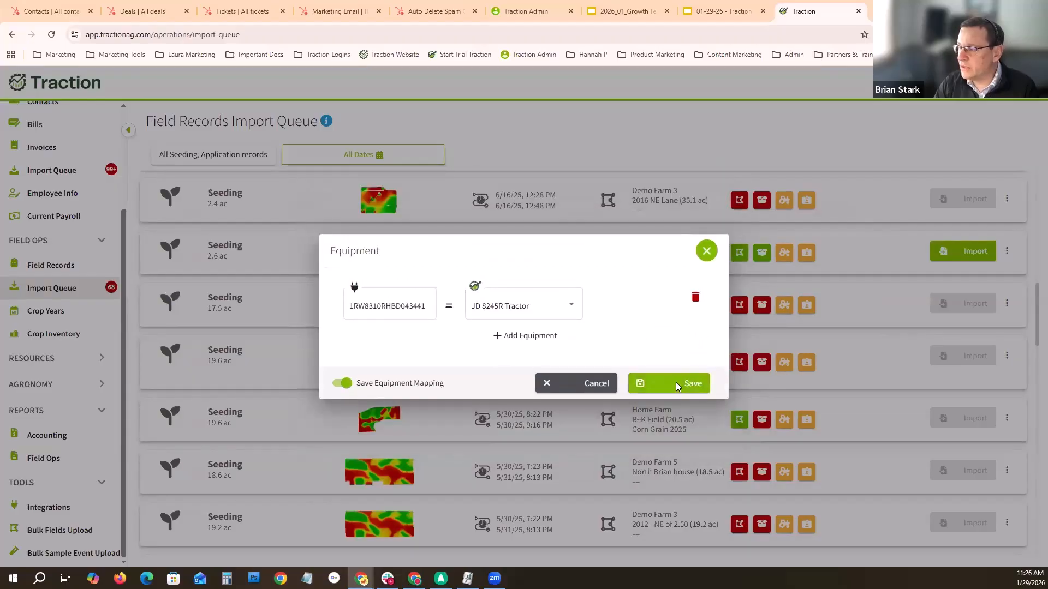
click(677, 382)
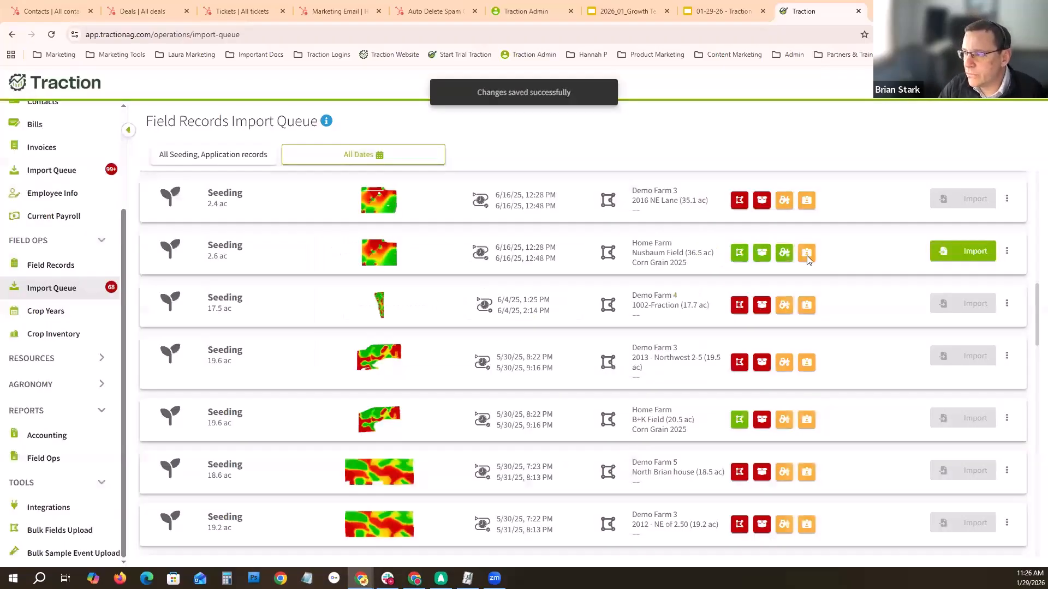
Step: Assign the first listed person as personnel for the Nusbaum Field seeding record and save
click(807, 252)
click(491, 303)
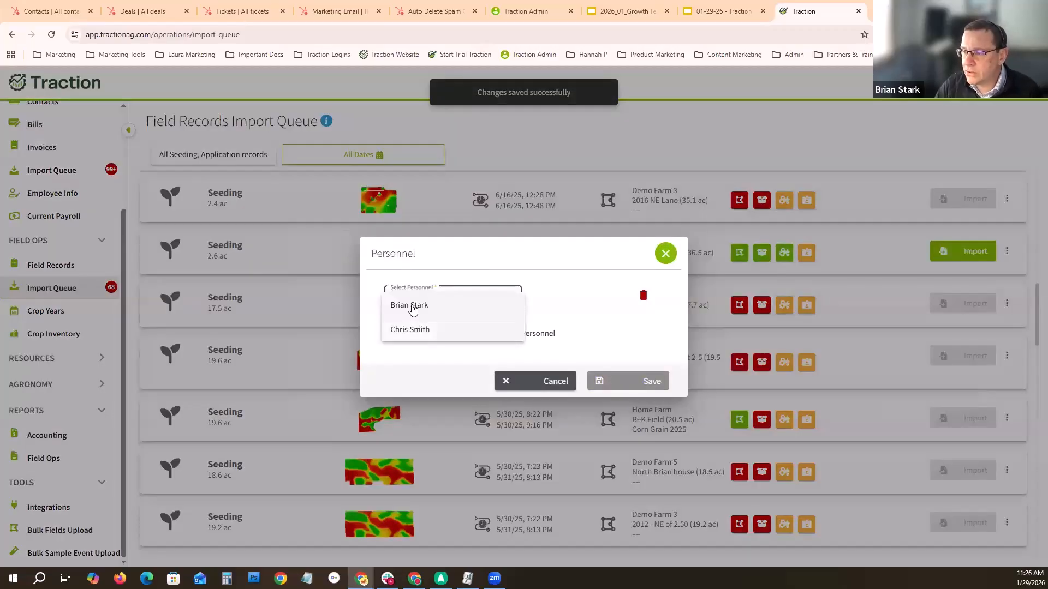
click(415, 304)
click(647, 381)
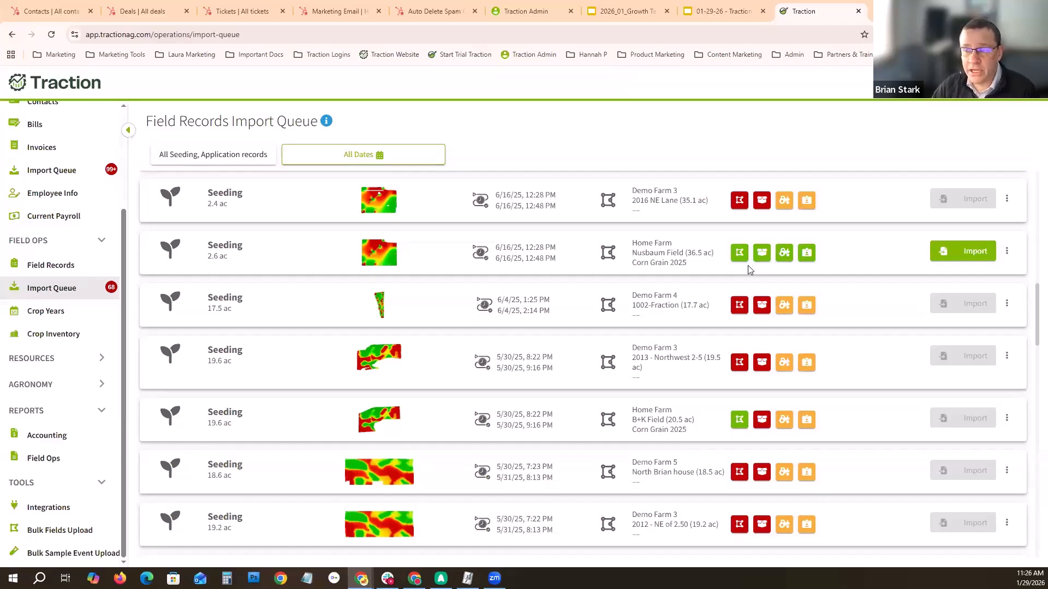
Step: Open the Field Records list to view the 2025 Corn Grain records
click(49, 264)
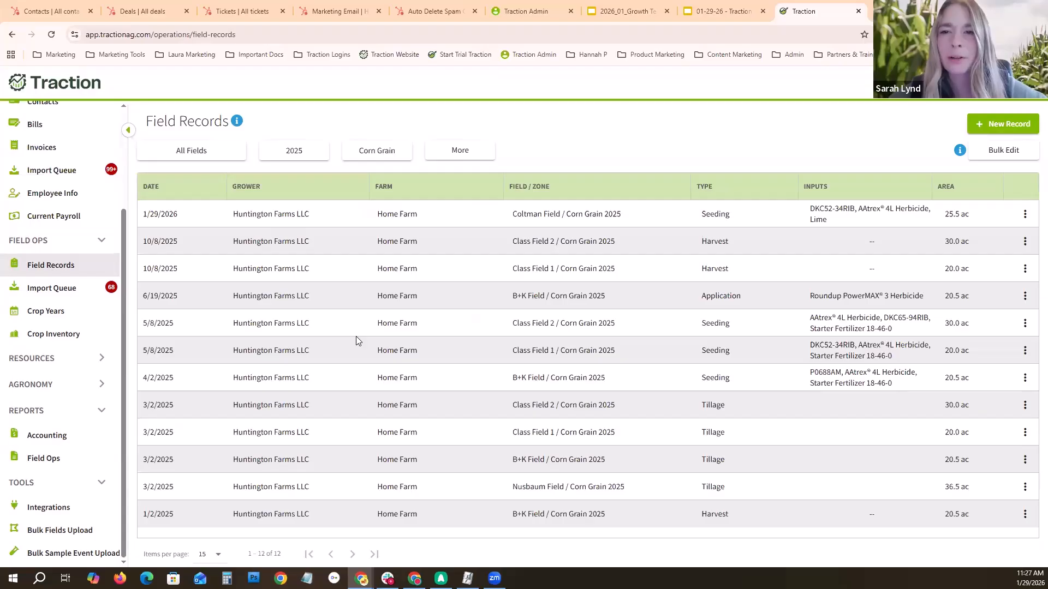
scroll(124, 136, up, 3)
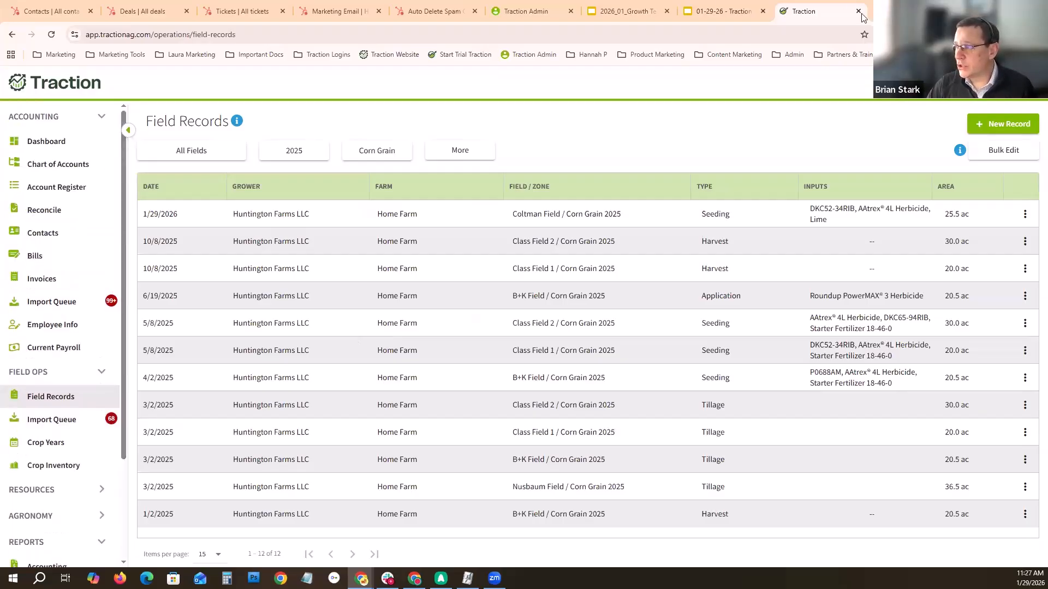
Step: Switch to the Traction Ag + Keystone Bills Integration presentation in Google Slides and start the slideshow
click(720, 11)
key(Down)
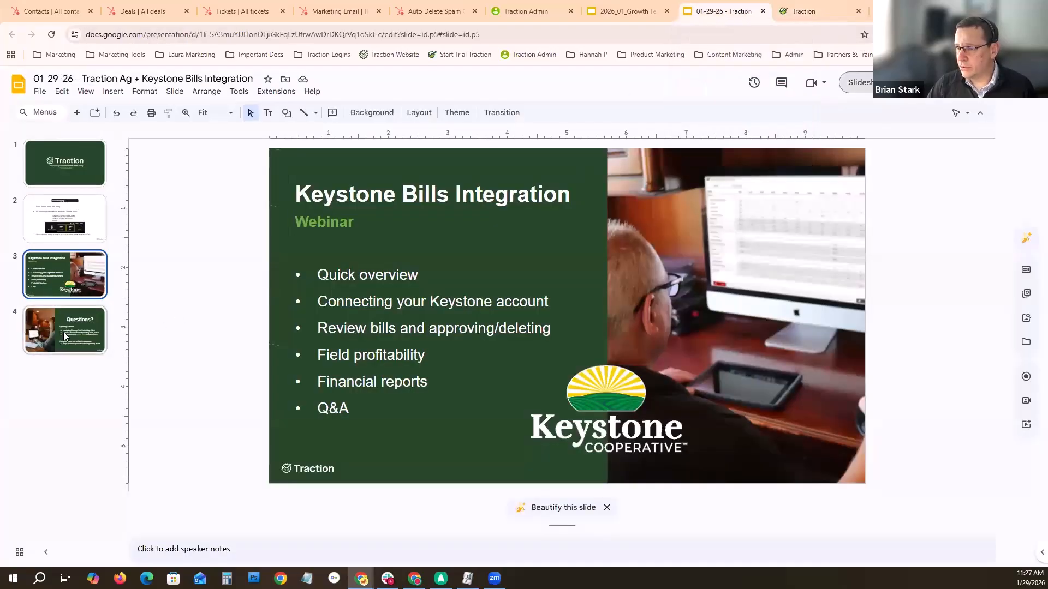
click(869, 91)
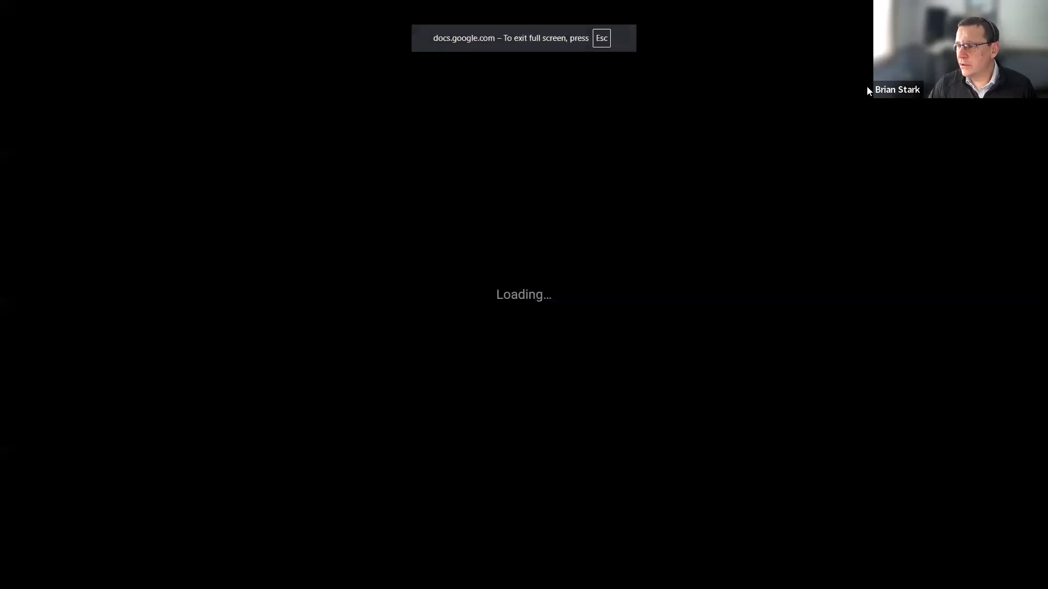